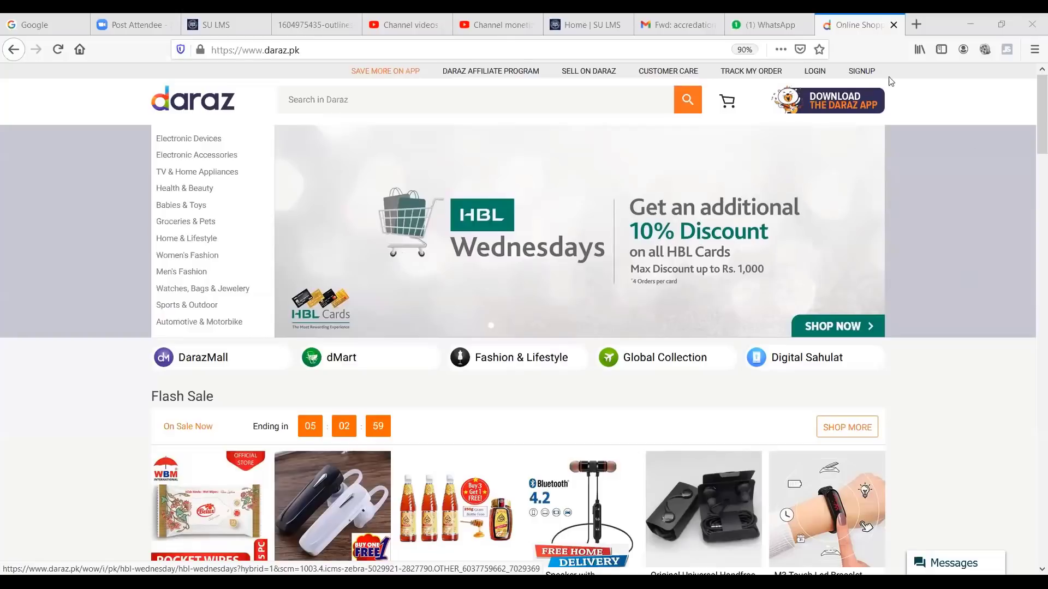
Step: Advance the homepage's promotional banners to the Workout Wednesday slide and open its campaign page
left_click(500, 325)
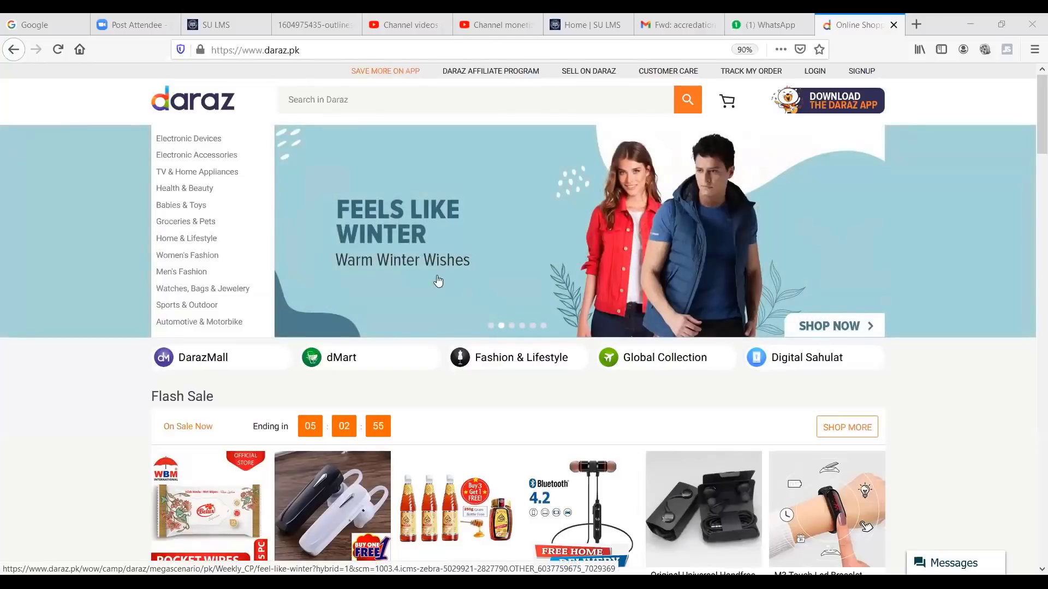
left_click(514, 326)
left_click(514, 326)
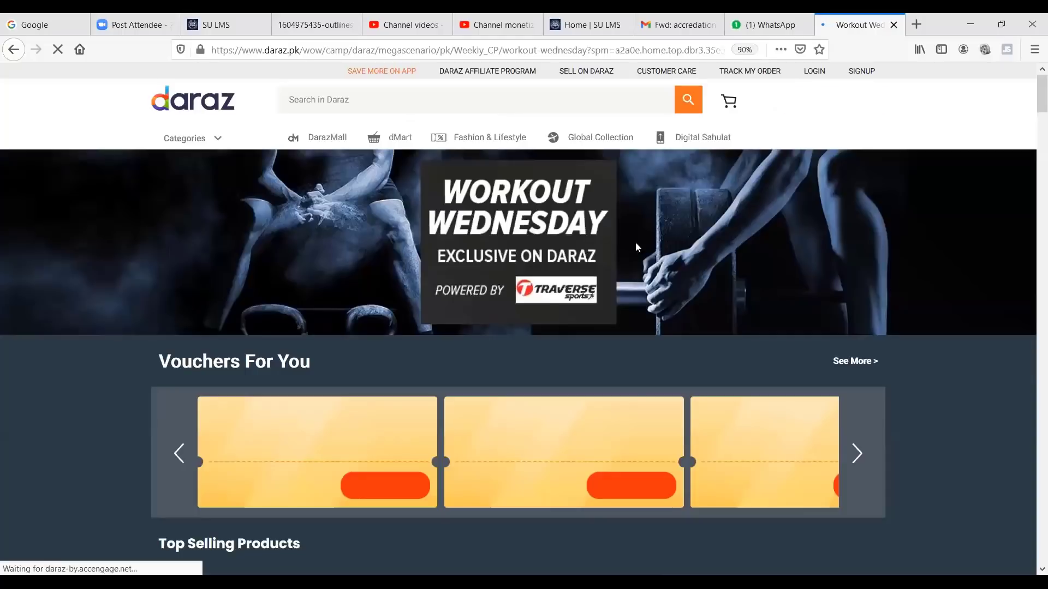
Step: Examine the product prices and discounts in the campaign page's Top Selling Products section
scroll(619, 340, "down", 7)
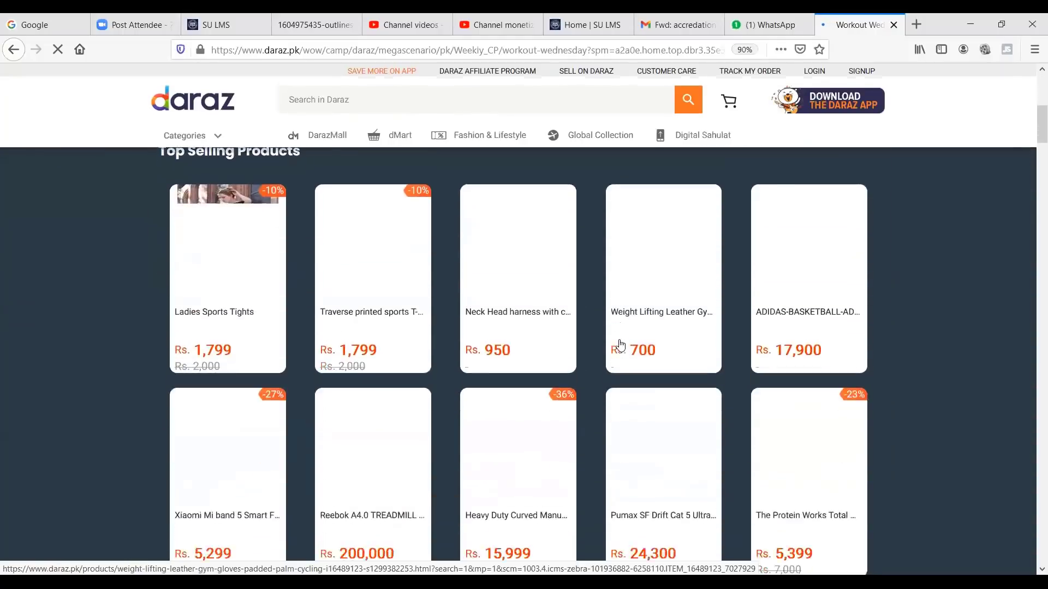
scroll(428, 358, "up", 4)
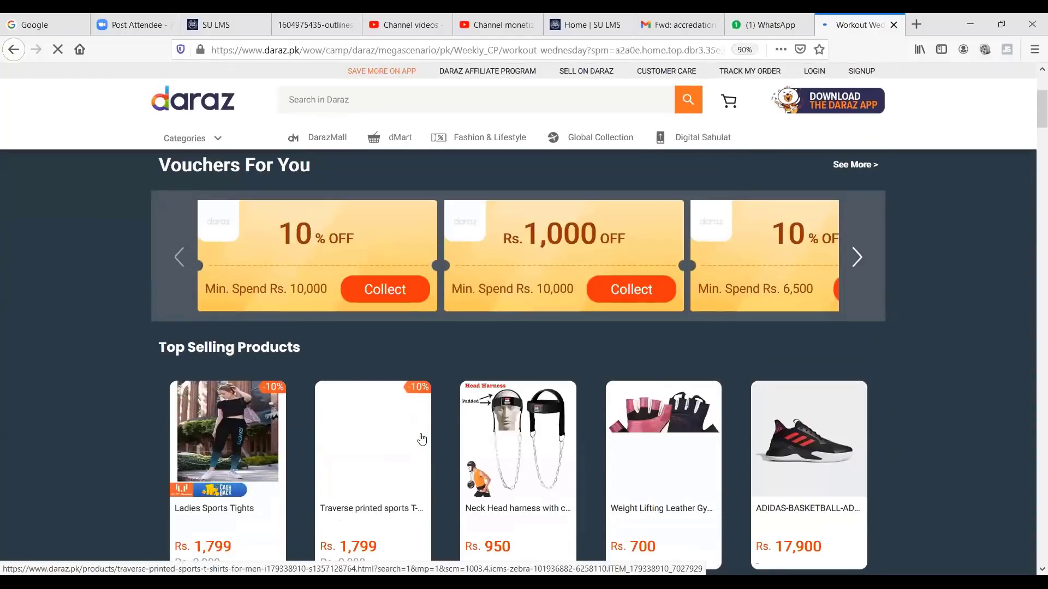
scroll(422, 438, "down", 1)
scroll(419, 438, "down", 1)
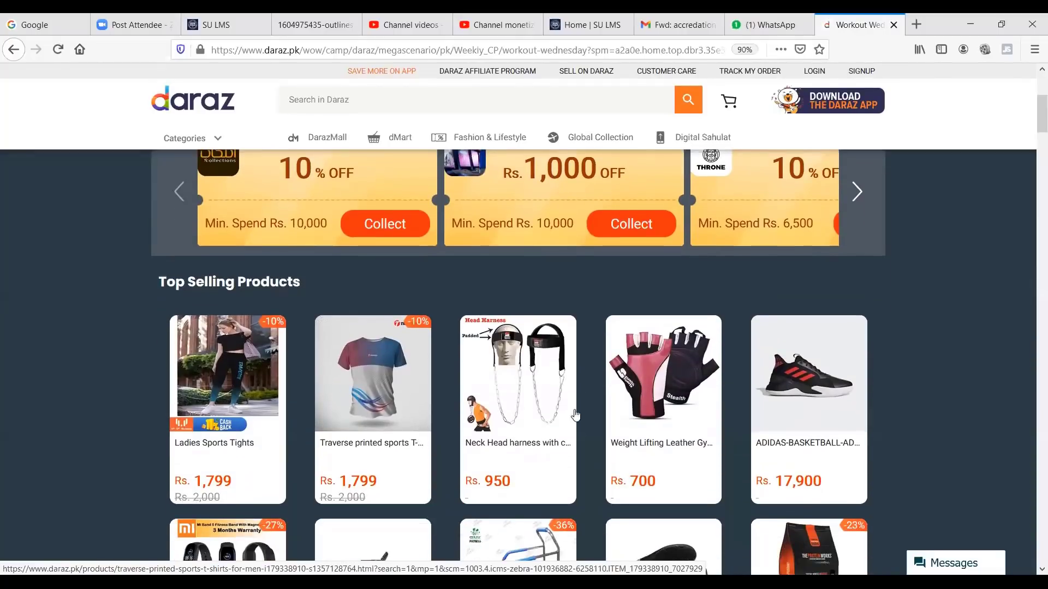
scroll(689, 424, "down", 2)
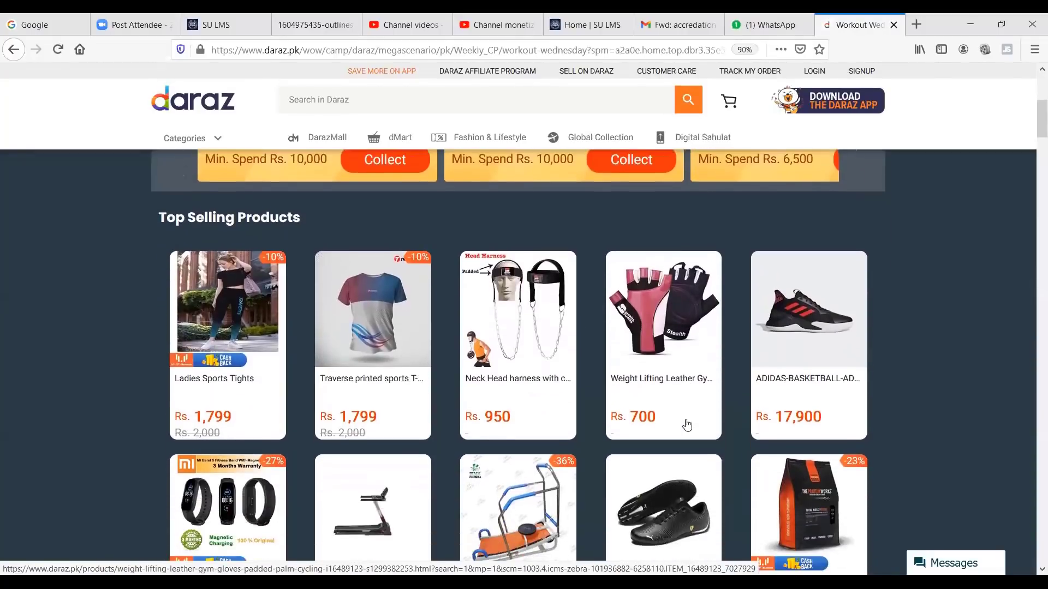
scroll(699, 382, "down", 1)
scroll(704, 355, "down", 2)
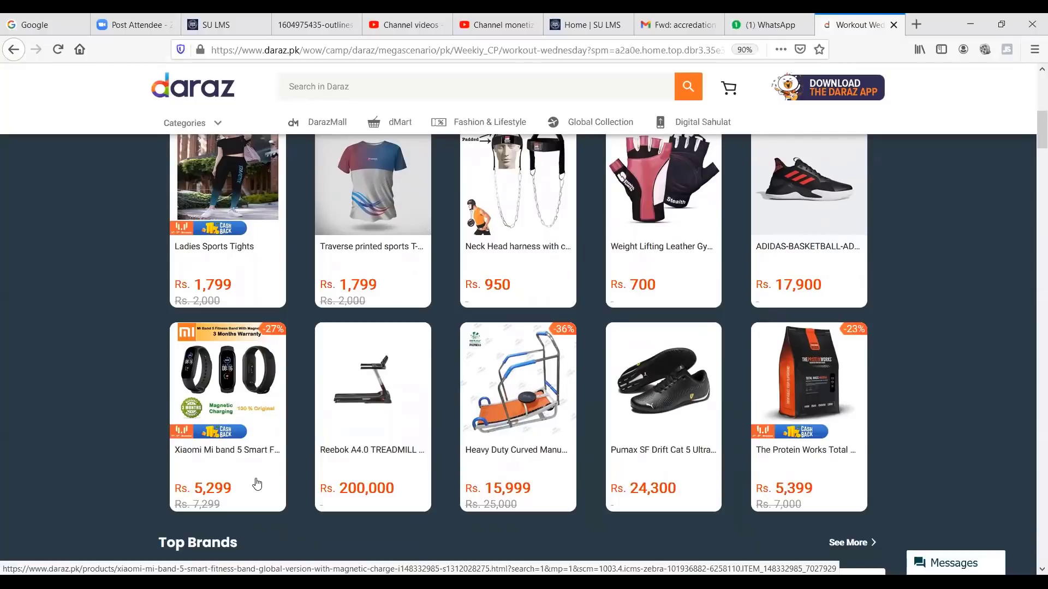
scroll(255, 484, "down", 2)
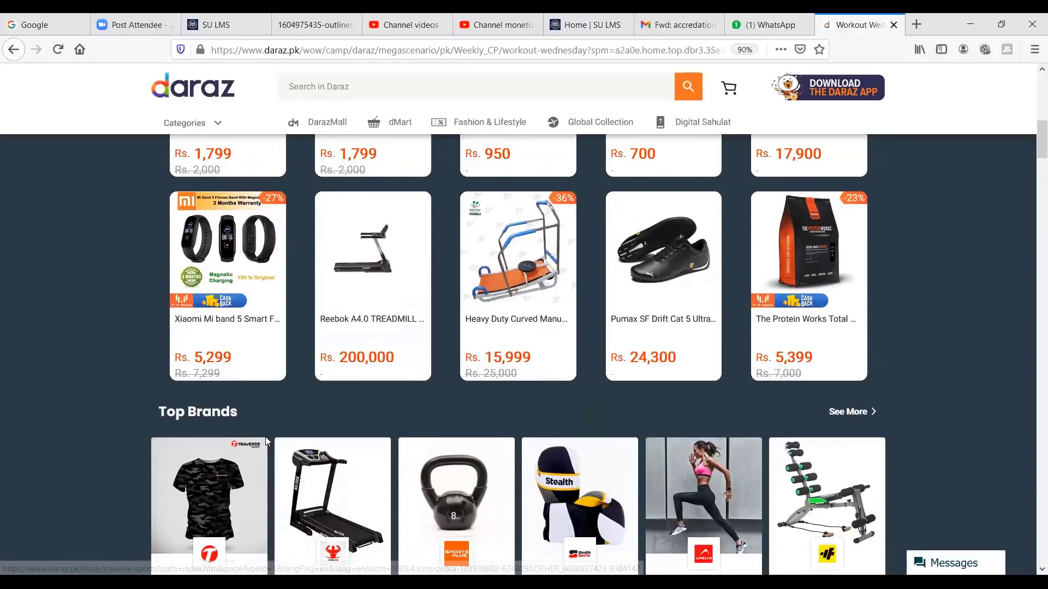
Step: Look through the campaign's remaining sections, from Top Brands and Global Collection to Sports Apparel, and return to the page's start
scroll(266, 445, "down", 2)
scroll(266, 443, "down", 13)
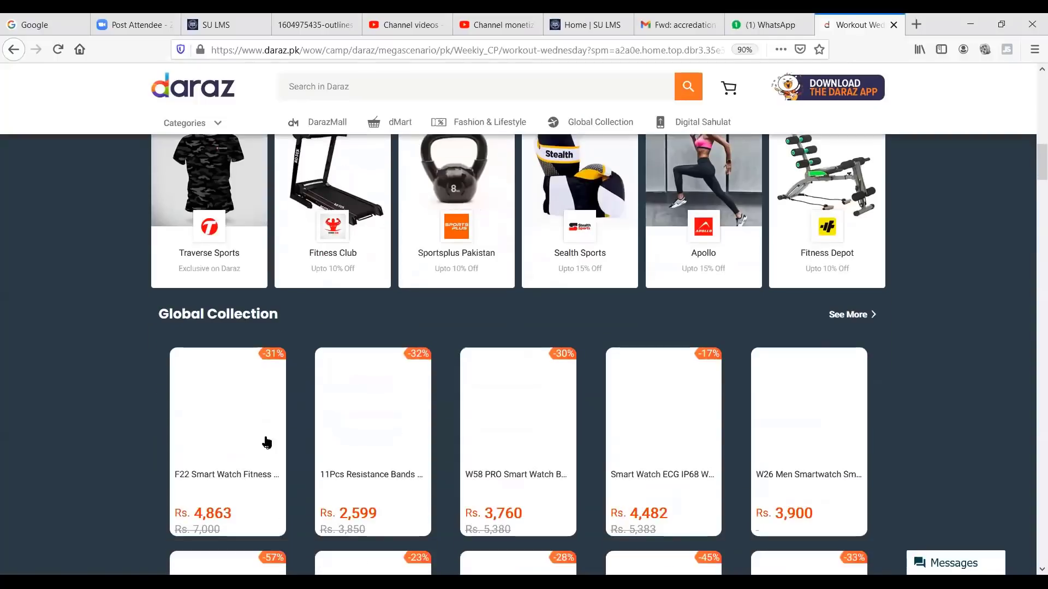
scroll(266, 444, "down", 15)
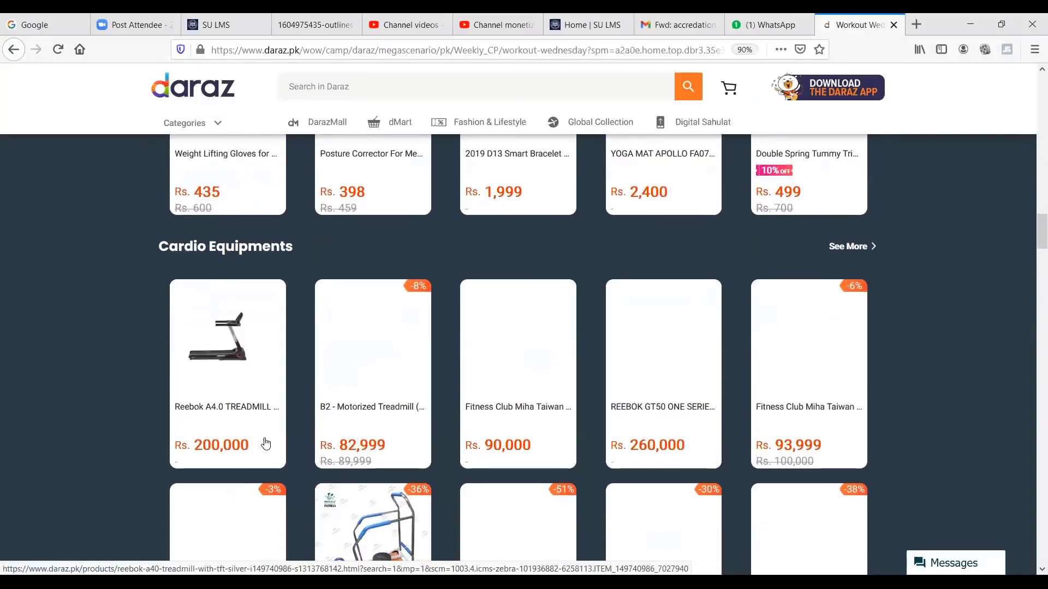
scroll(265, 445, "down", 16)
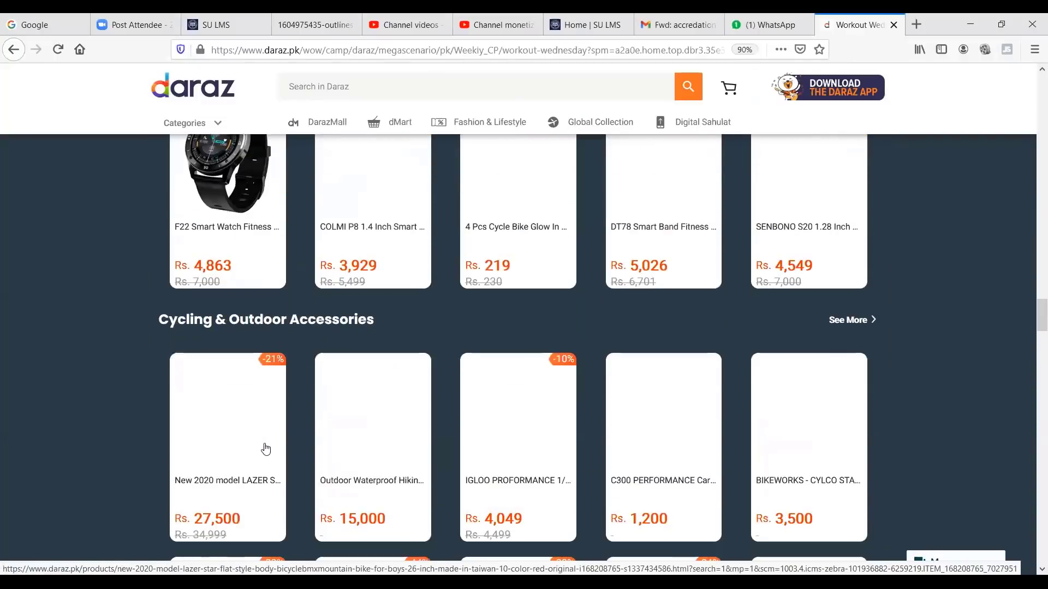
scroll(318, 421, "down", 3)
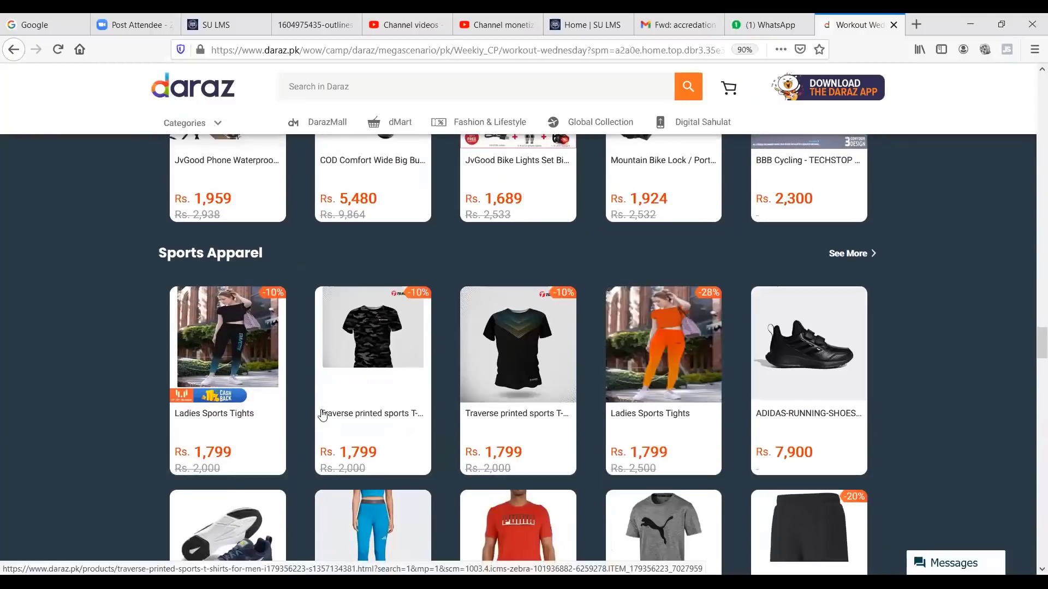
scroll(322, 414, "up", 20)
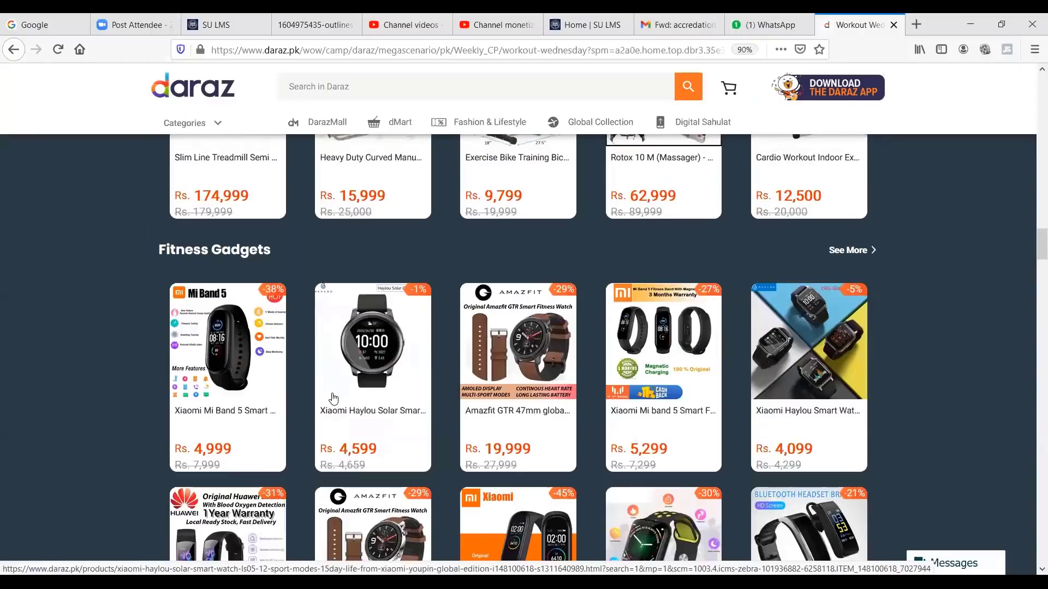
scroll(324, 399, "up", 10)
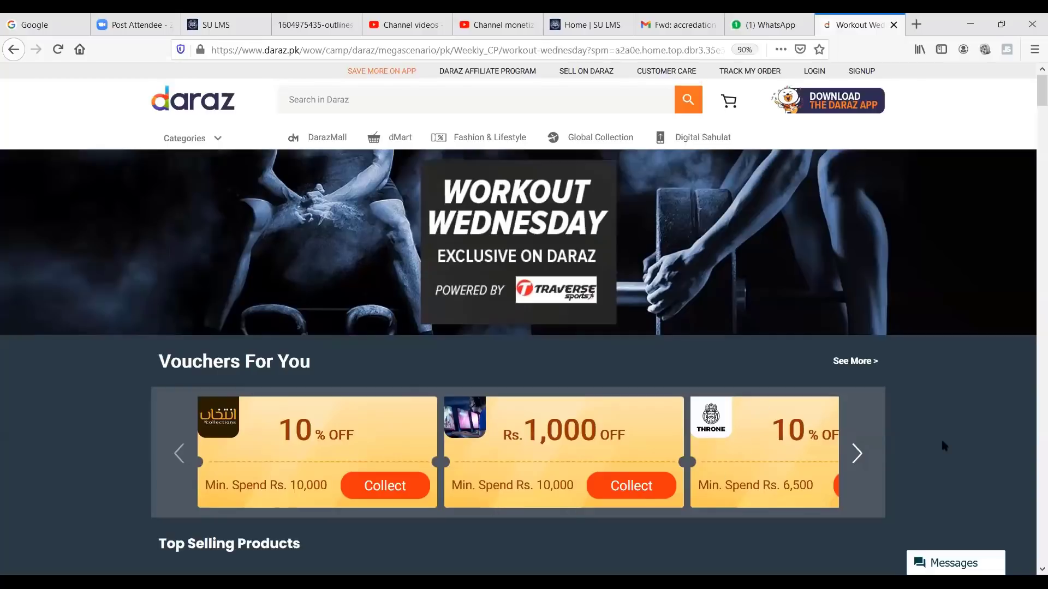
Step: Page through the Vouchers For You carousel to the last voucher to review the discounts and minimum spends
left_click(858, 453)
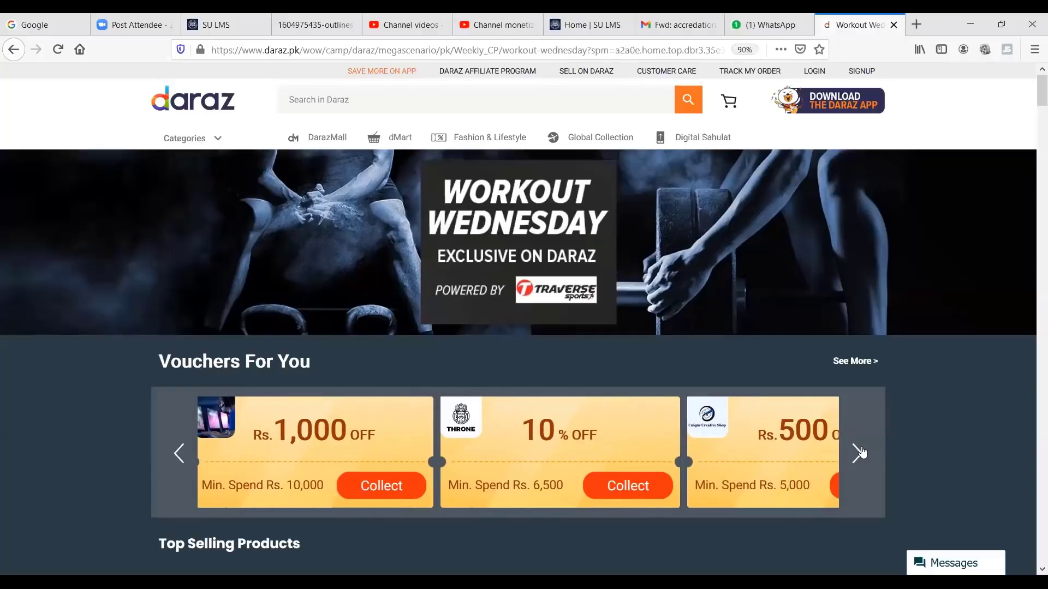
left_click(858, 453)
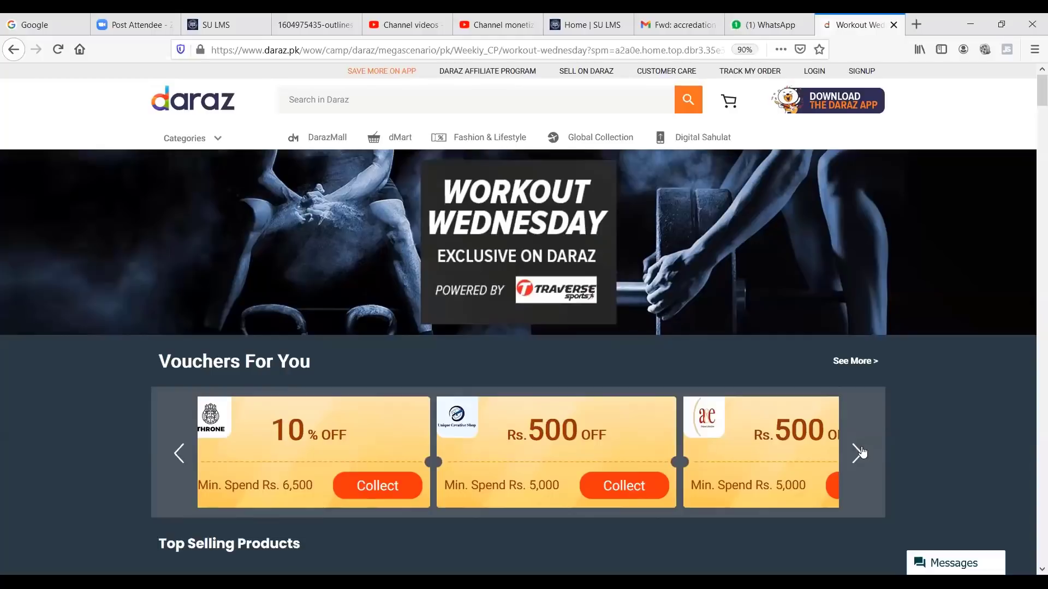
left_click(858, 453)
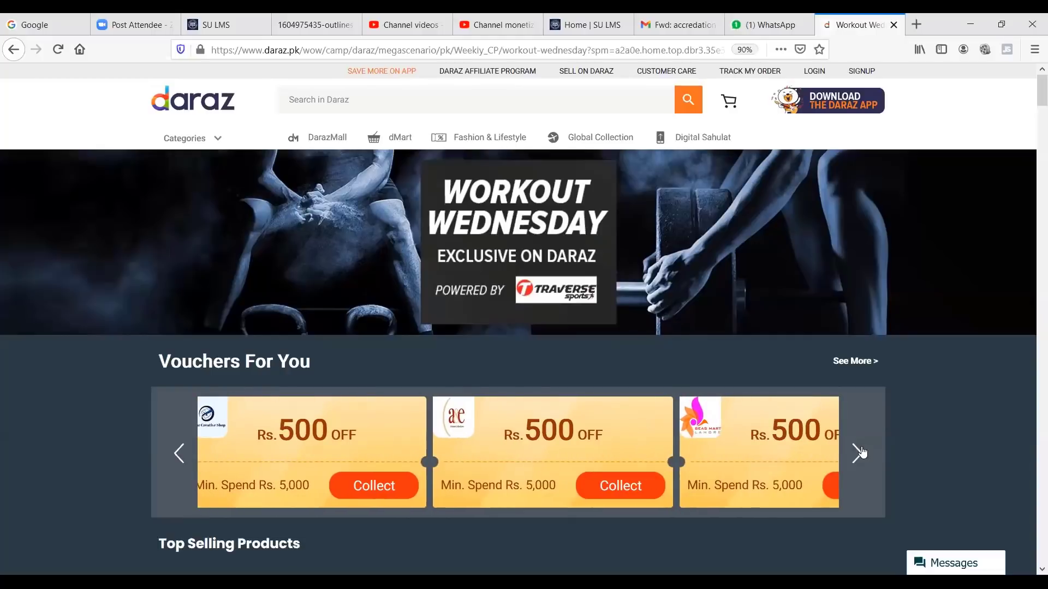
left_click(858, 453)
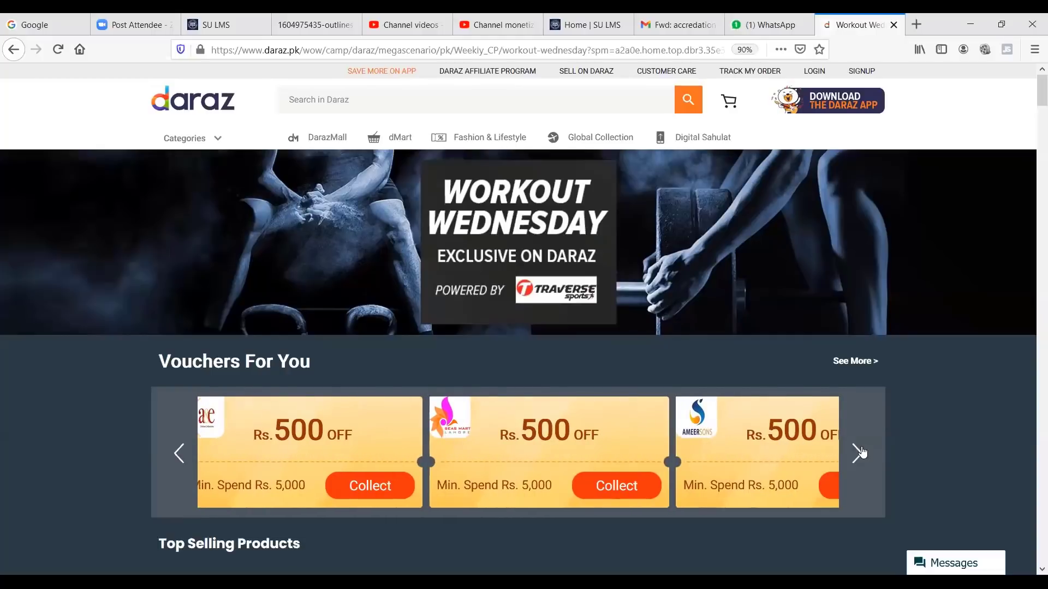
left_click(858, 453)
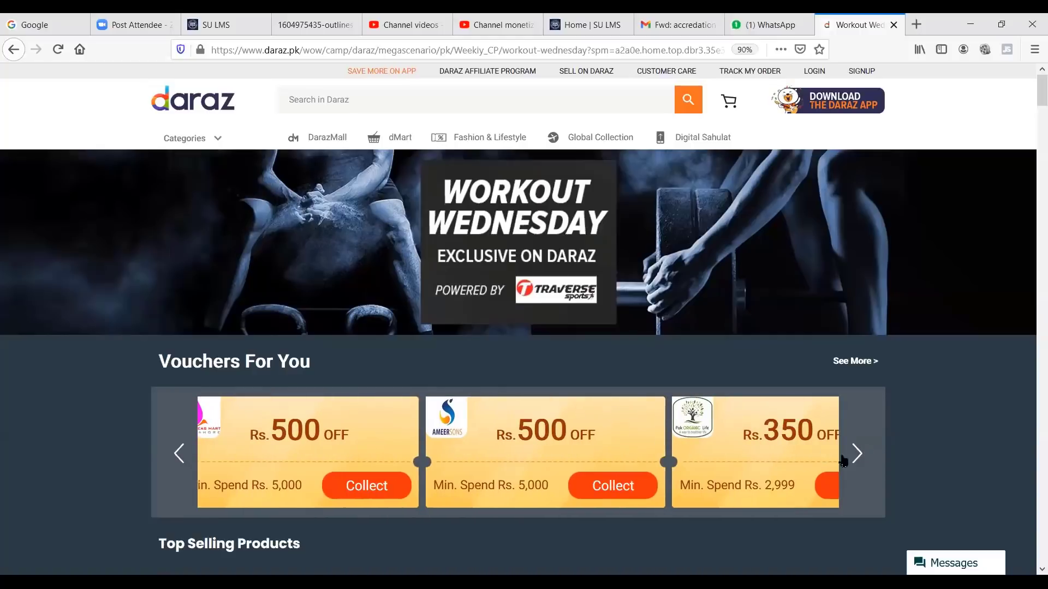
left_click(858, 453)
left_click(858, 453)
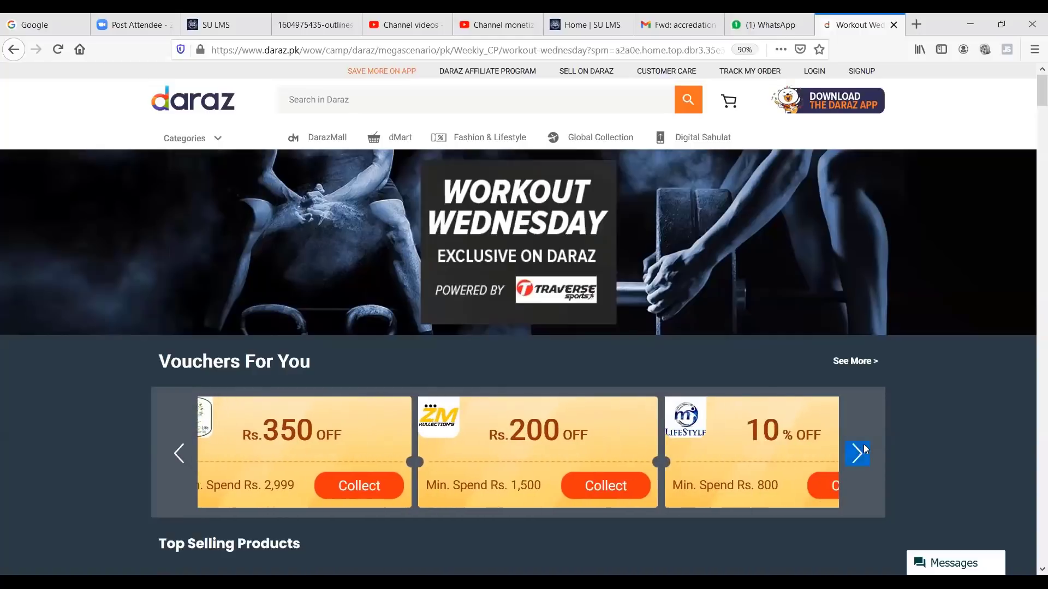
left_click(858, 453)
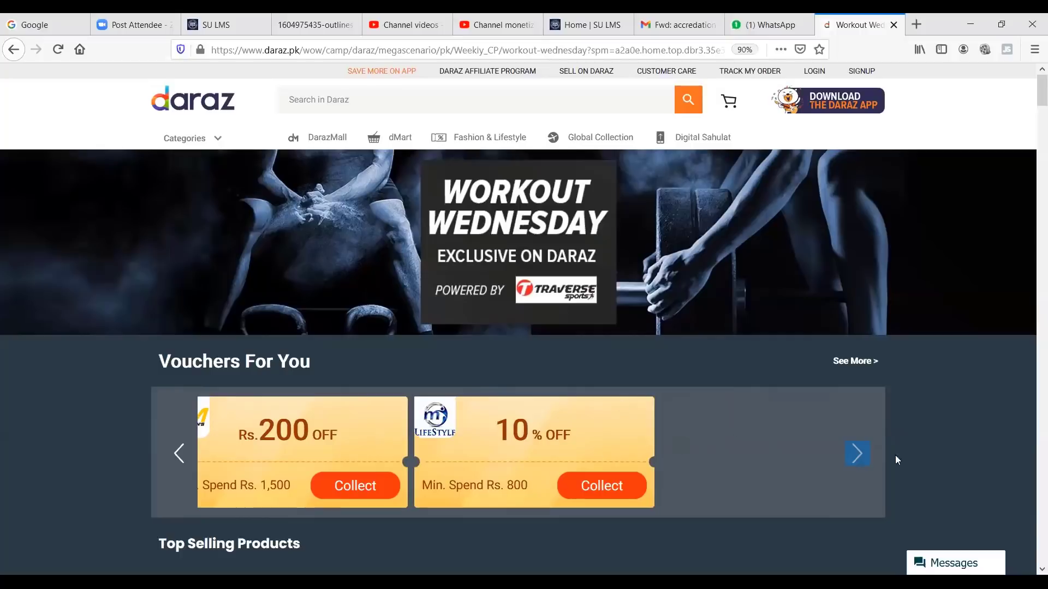
Step: Return to the Daraz homepage and view the banner slides for winter wear, Workout Wednesday, Nokia 3.4 and dMart
scroll(722, 428, "down", 5)
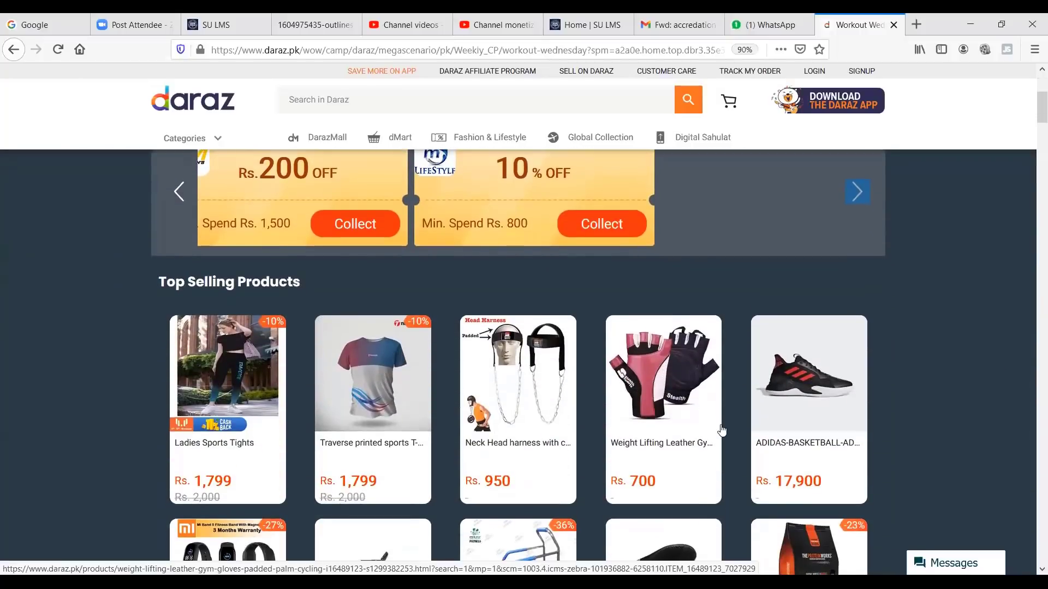
scroll(426, 315, "up", 5)
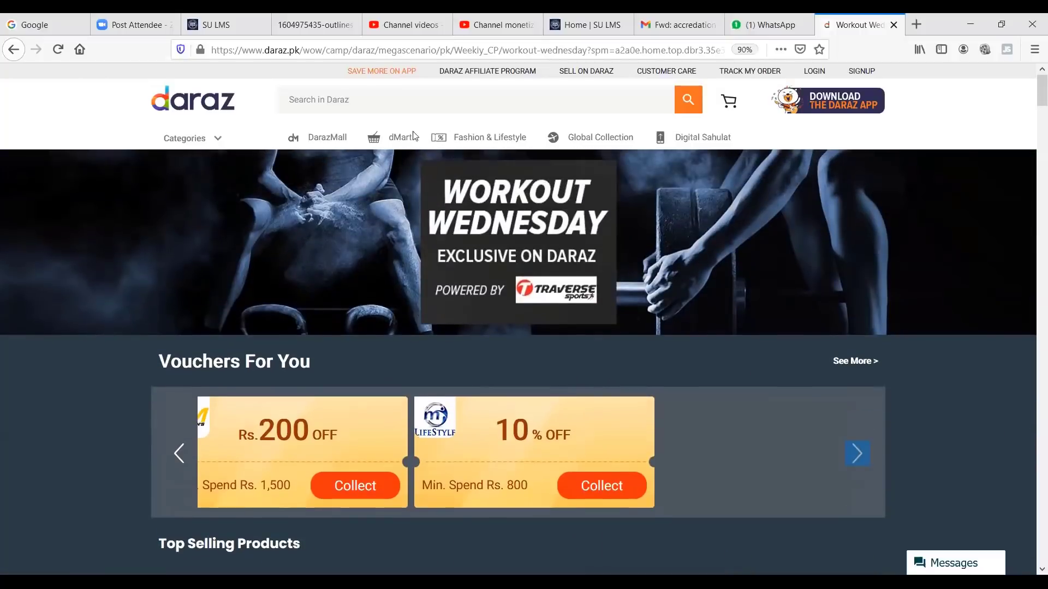
left_click(170, 100)
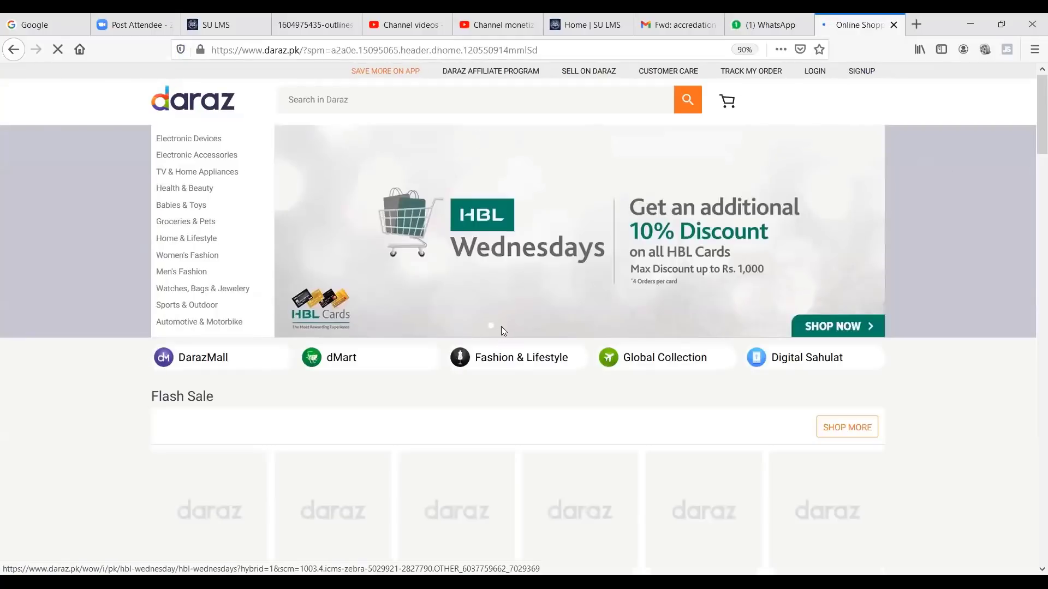
left_click(498, 324)
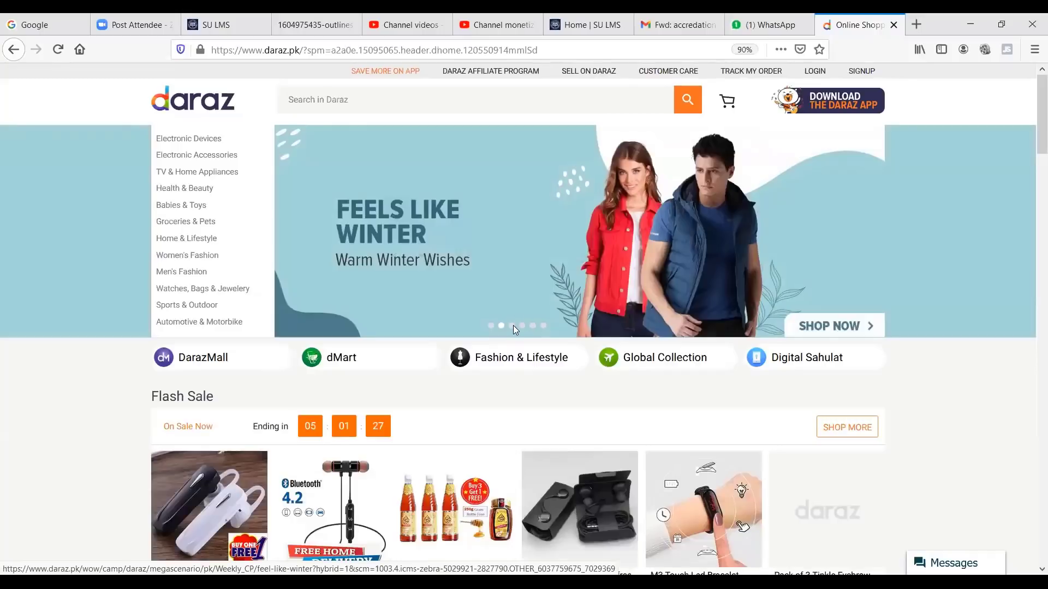
left_click(512, 326)
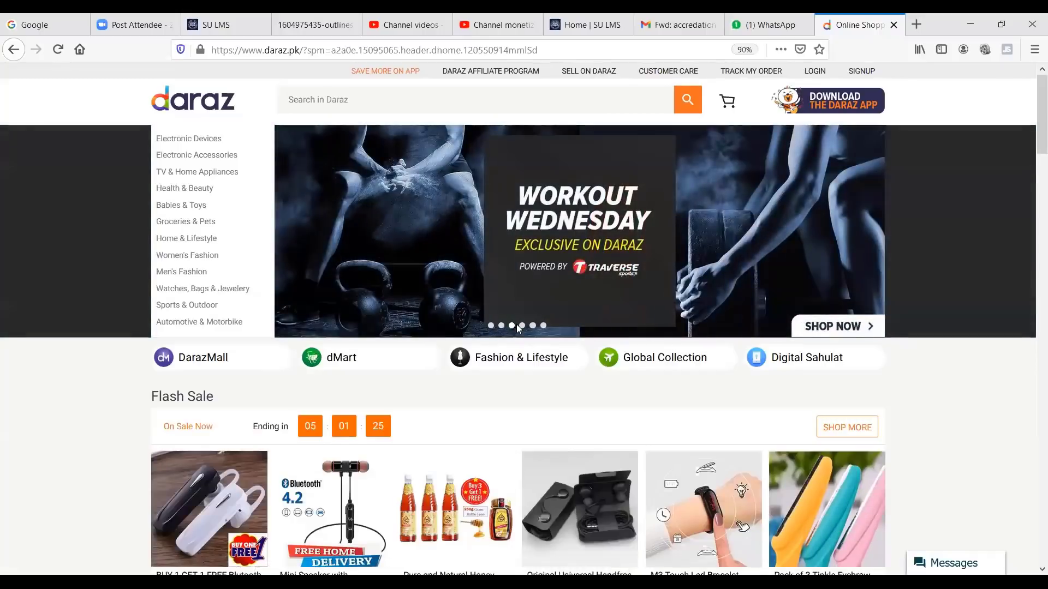
left_click(522, 326)
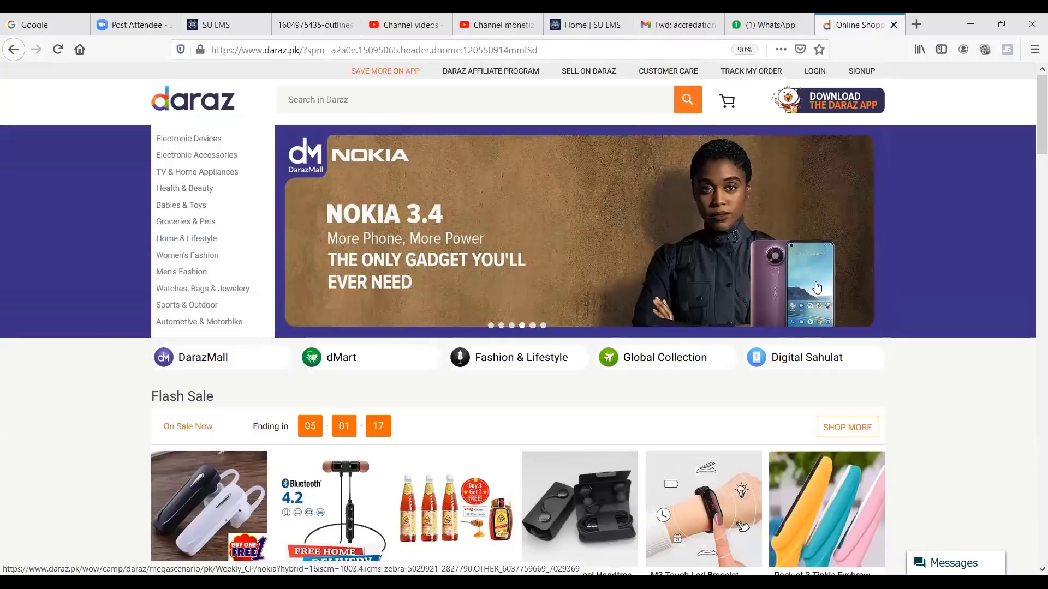
left_click(544, 325)
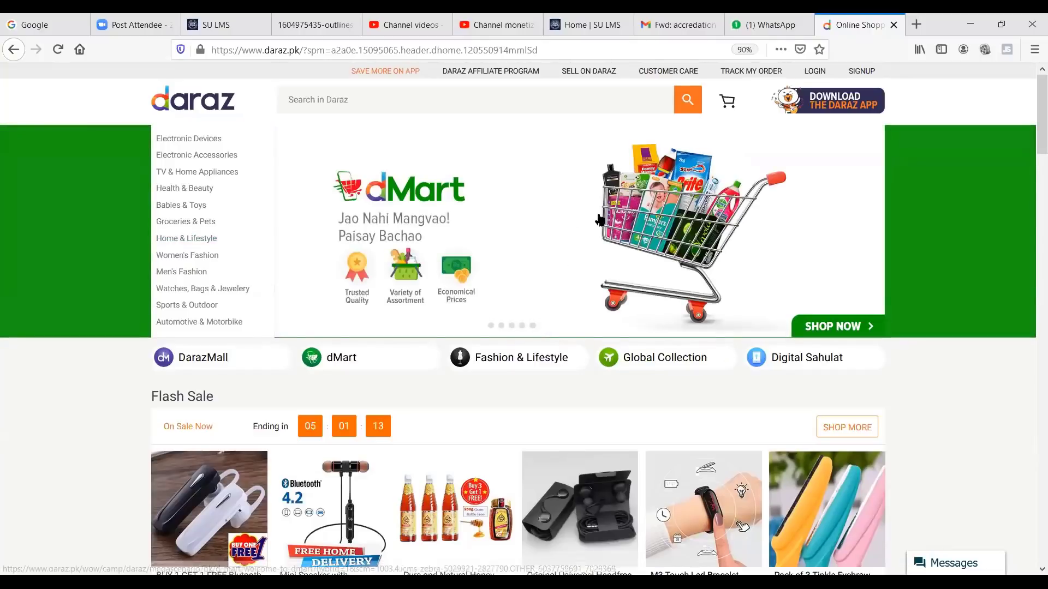
Step: Examine the homepage's Flash Sale countdown and deals, and look through the Collections, categories and Just For You sections
scroll(599, 220, "down", 2)
scroll(598, 219, "up", 2)
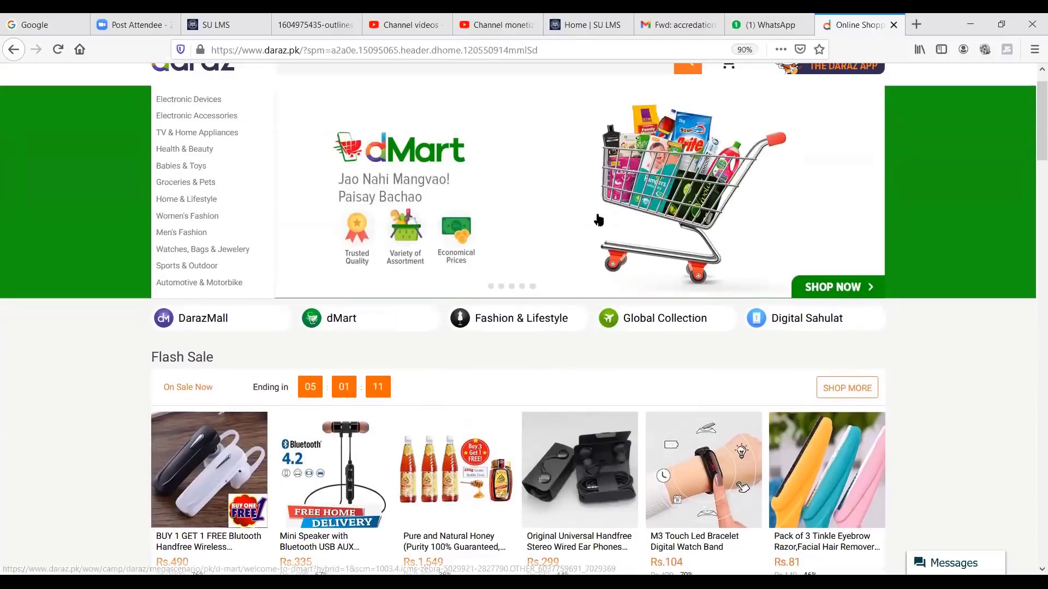
scroll(615, 277, "down", 5)
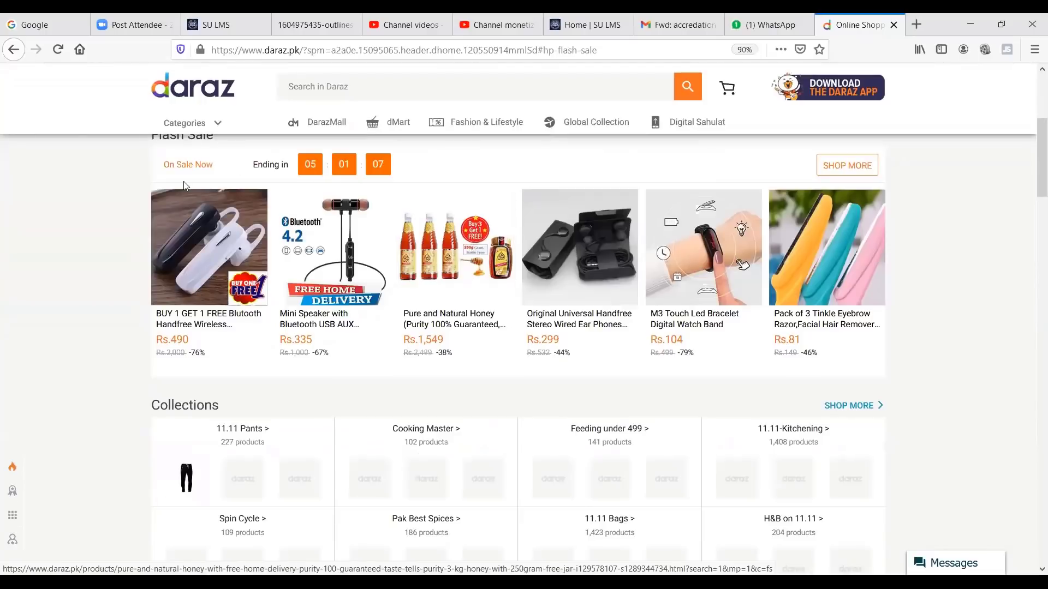
scroll(110, 186, "up", 3)
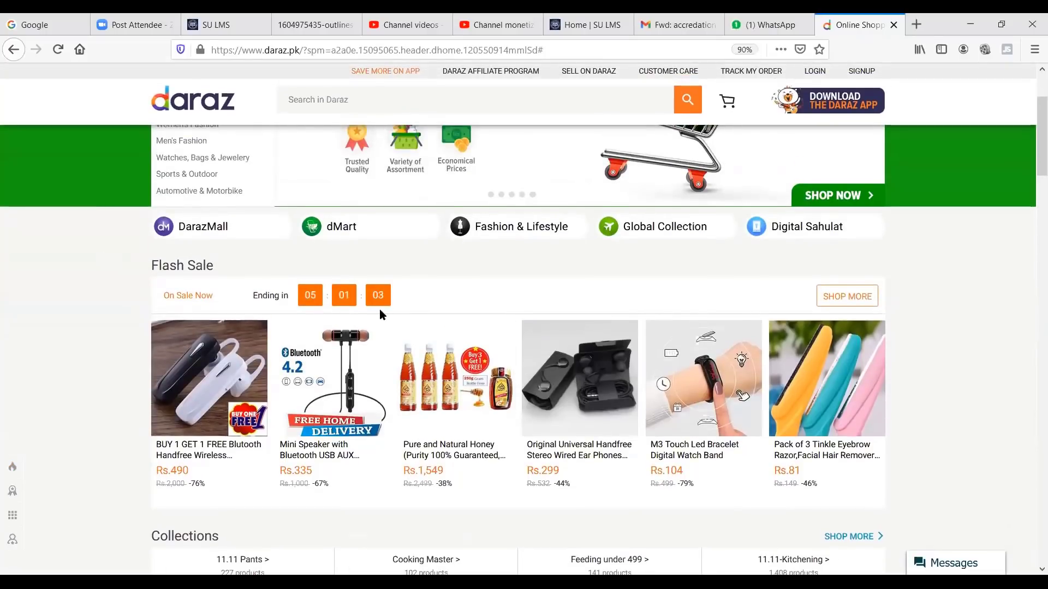
scroll(386, 321, "down", 2)
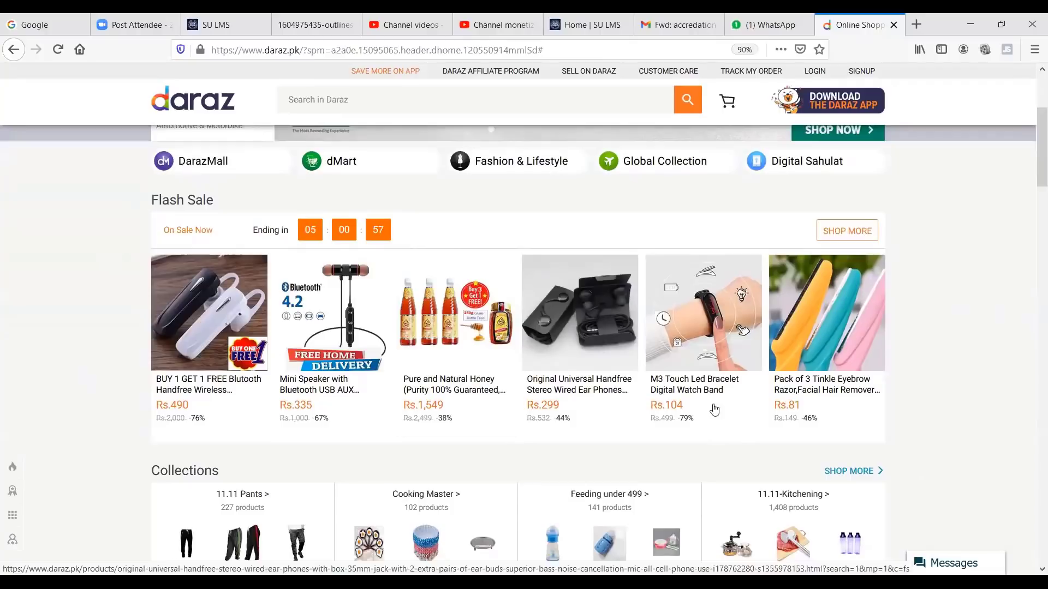
scroll(609, 379, "down", 2)
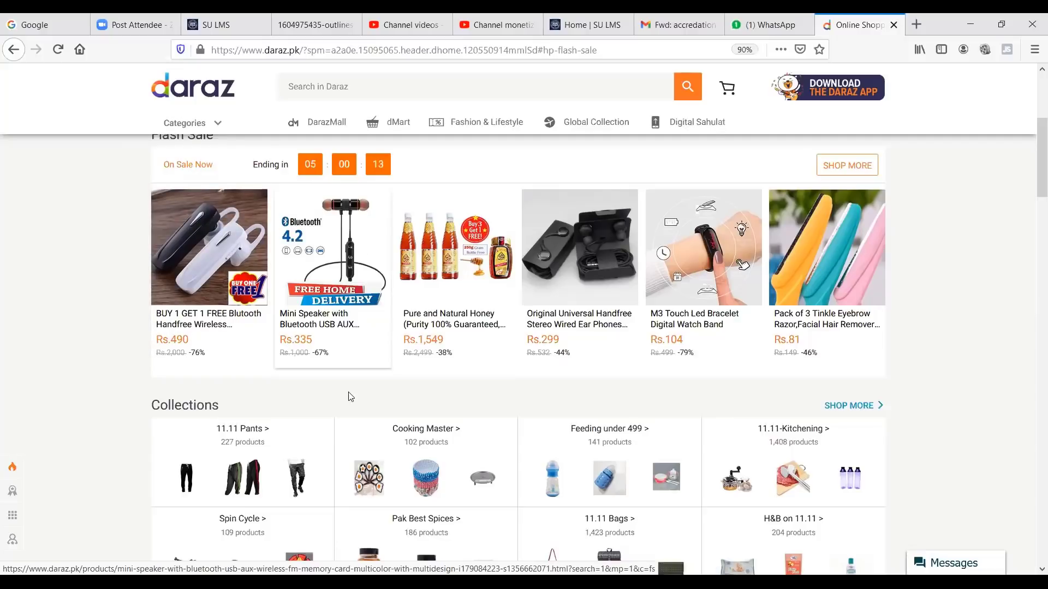
scroll(350, 396, "down", 14)
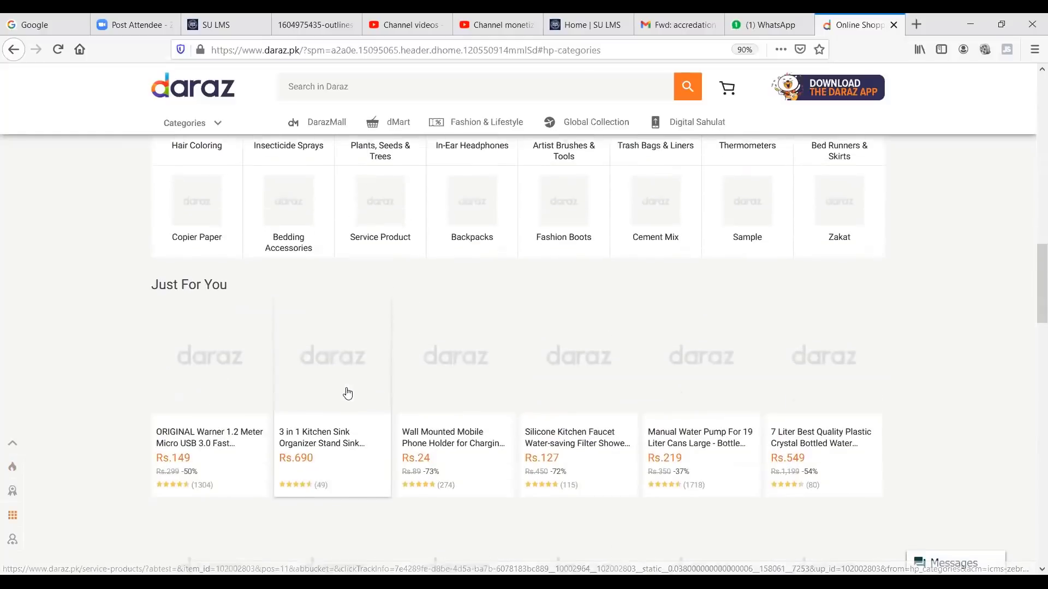
scroll(348, 393, "down", 10)
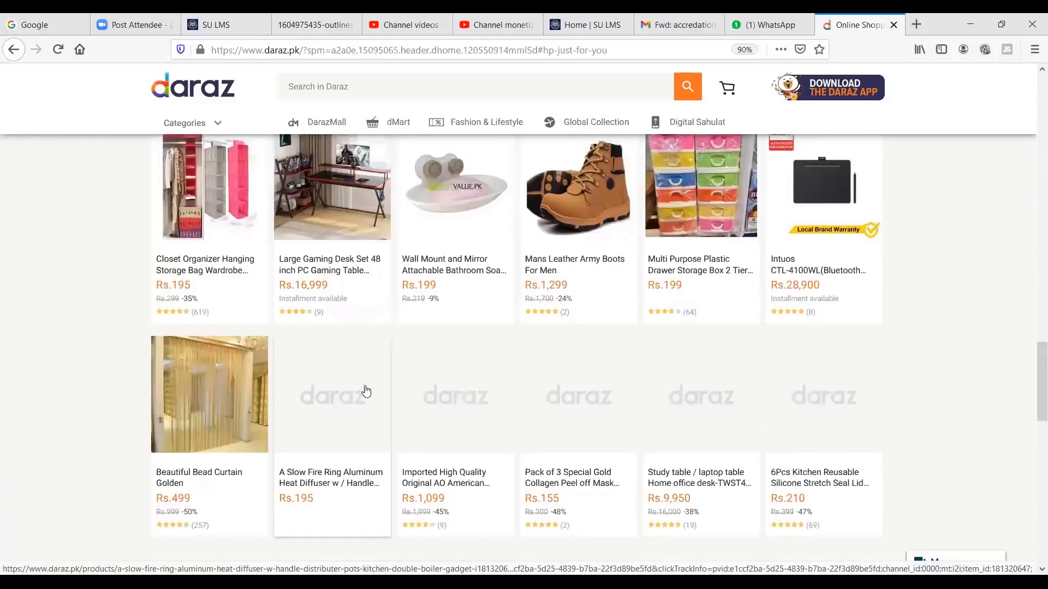
Step: Return to the start of the homepage, open the Sell on Daraz page and review its three seller steps and the features and benefits
scroll(364, 393, "up", 5)
scroll(363, 396, "down", 3)
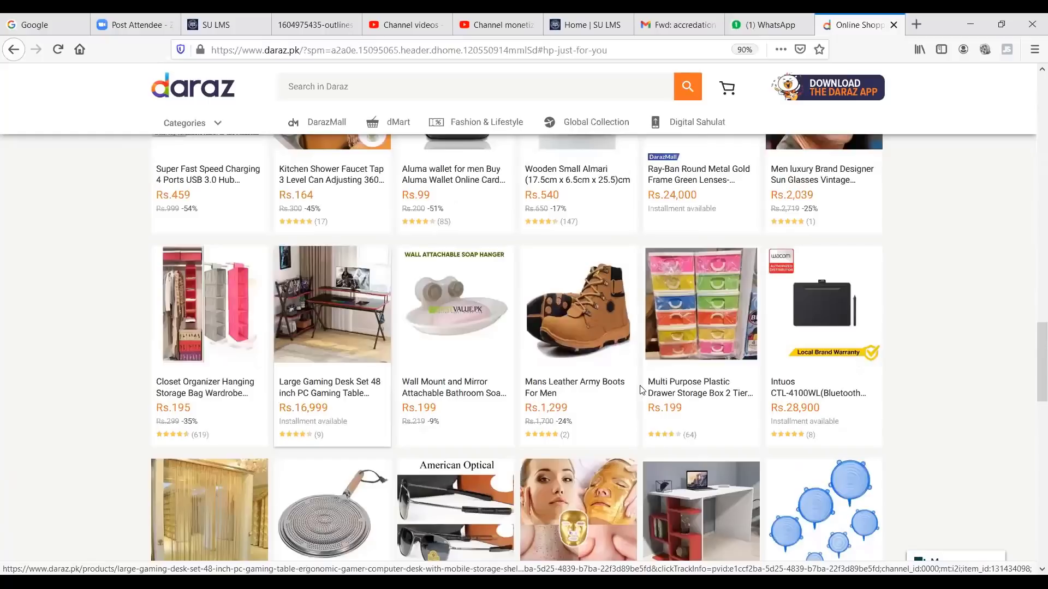
key("Home")
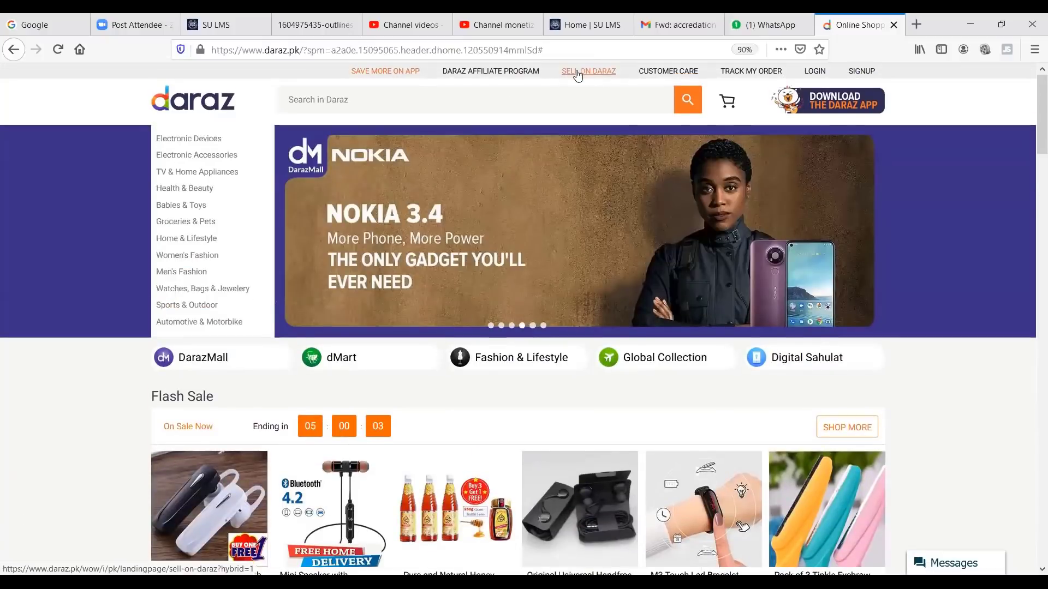
left_click(578, 72)
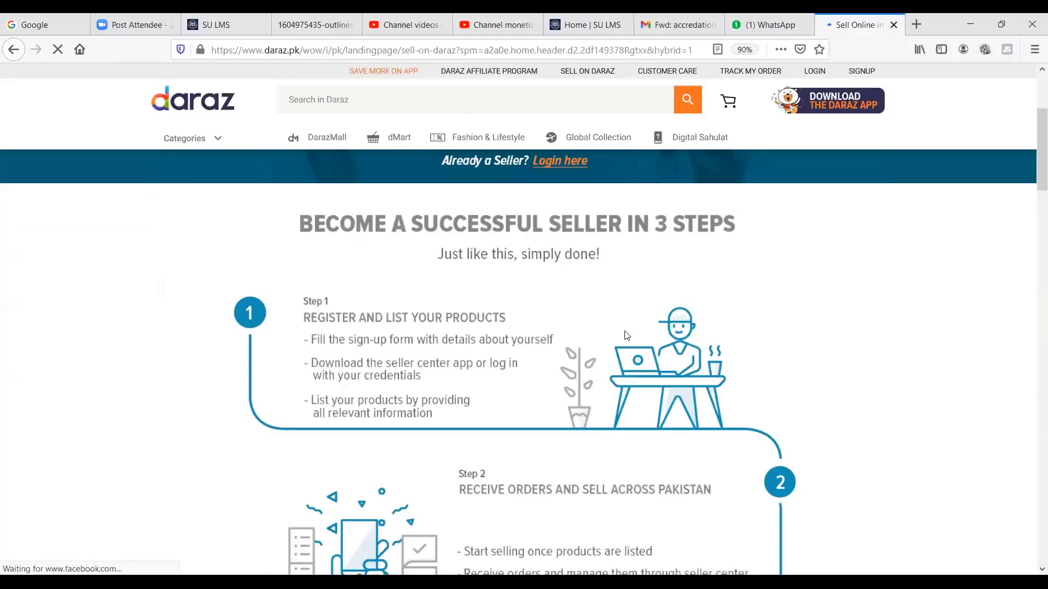
scroll(627, 335, "down", 10)
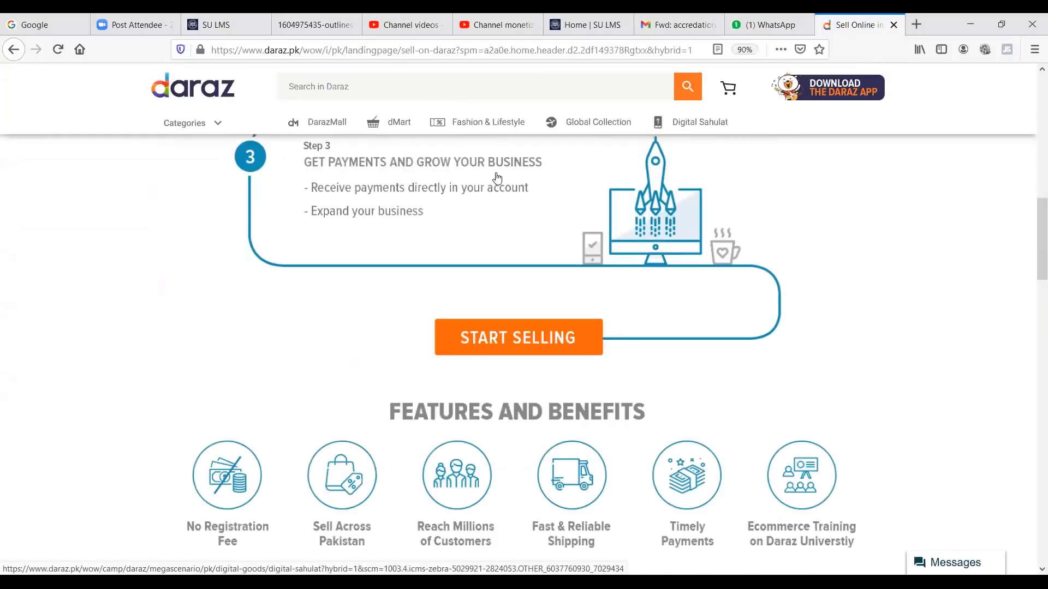
scroll(497, 178, "up", 10)
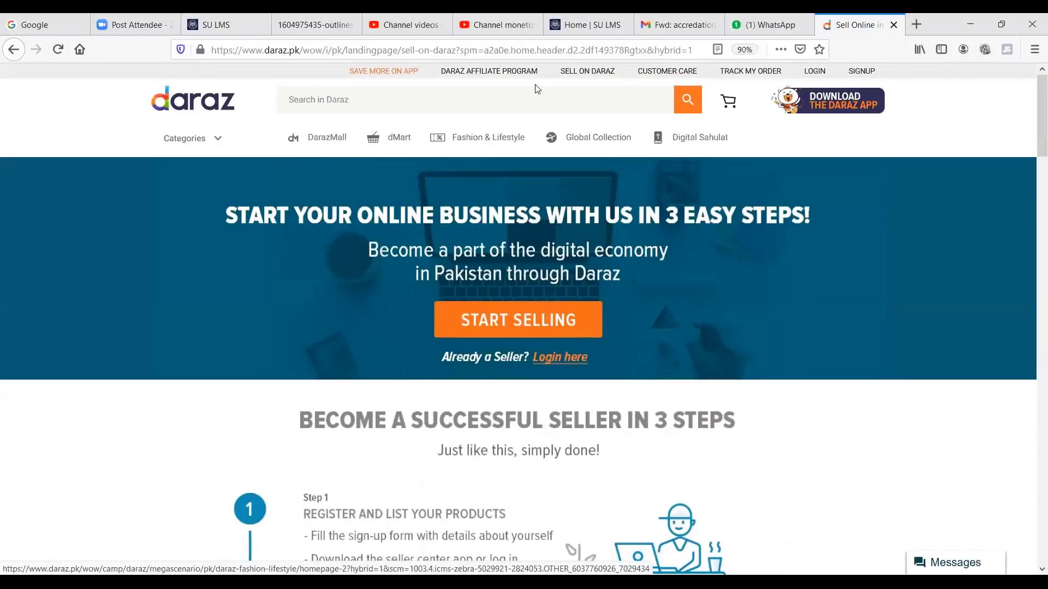
Step: Open the existing seller login and sign in to the Seller Center with the saved phone number and password
left_click(600, 73)
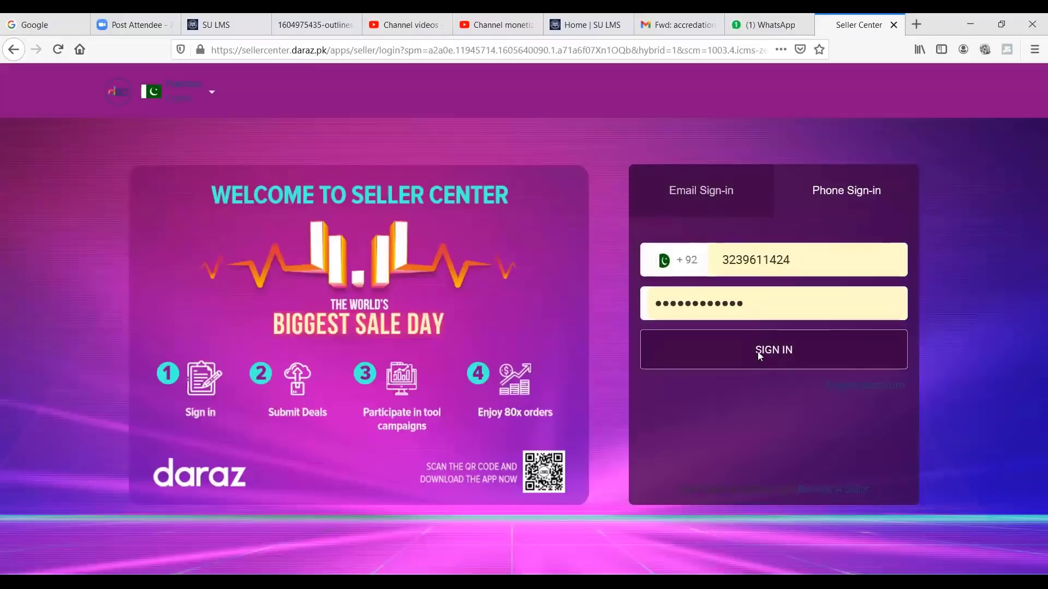
left_click(758, 352)
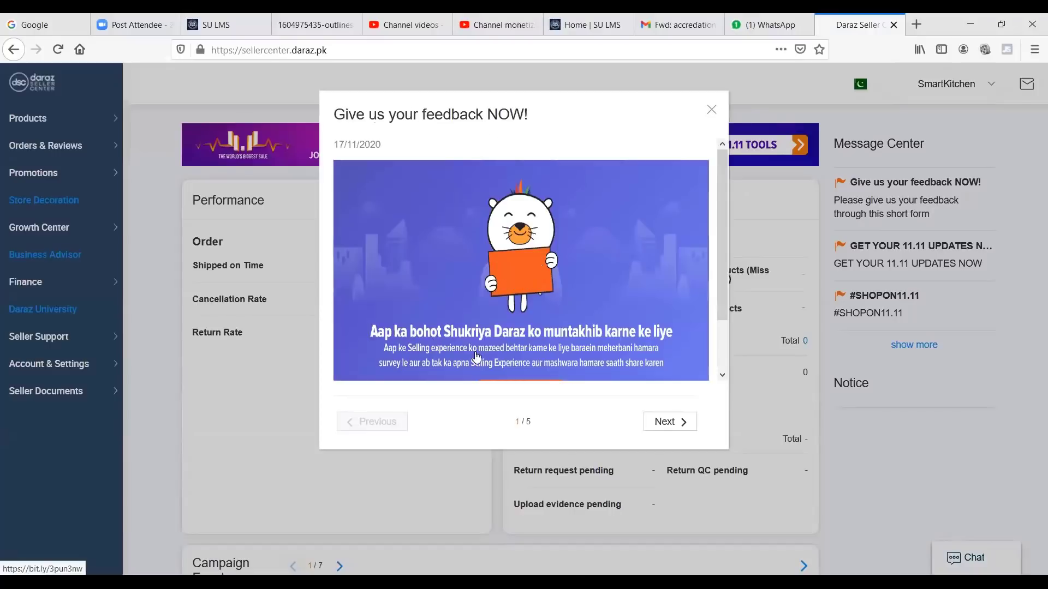
Step: Read the Seller Center announcements from the feedback survey through the 11.11 customer traffic notice, and close the announcement window
scroll(600, 355, "down", 2)
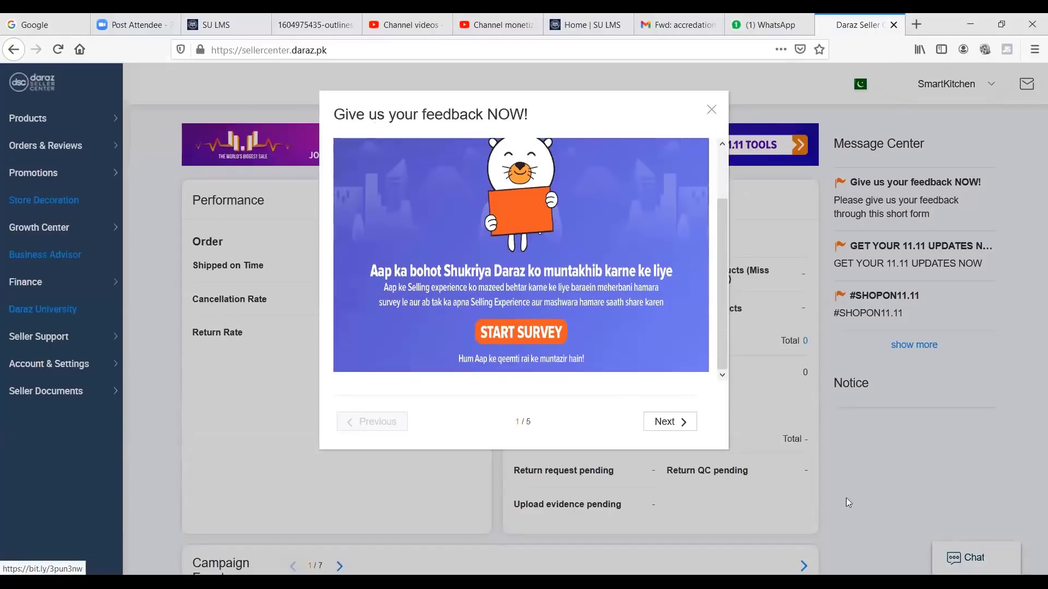
left_click(670, 423)
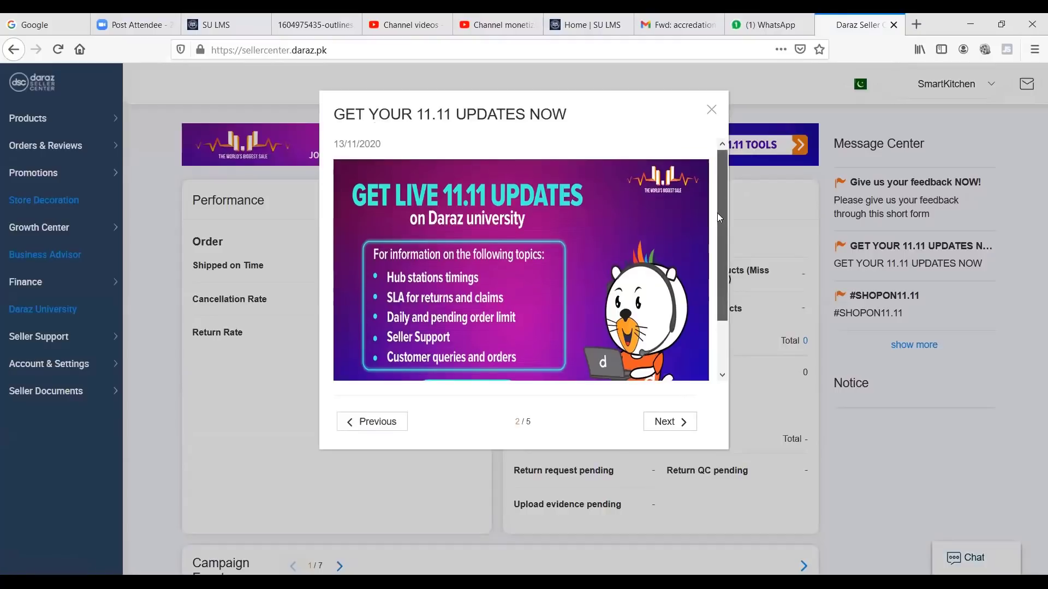
scroll(716, 212, "down", 2)
scroll(715, 206, "up", 2)
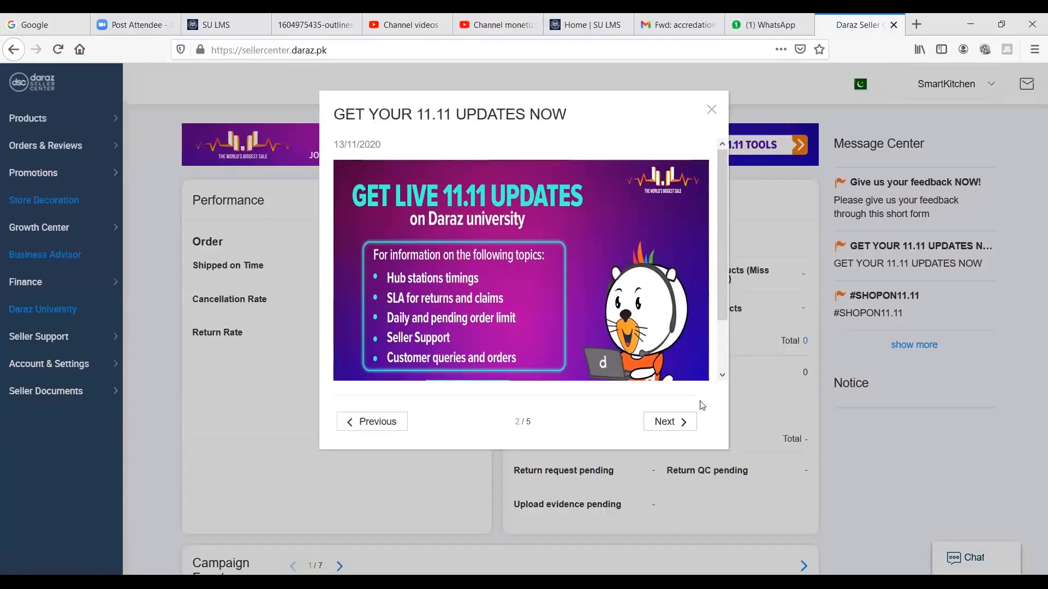
left_click(670, 422)
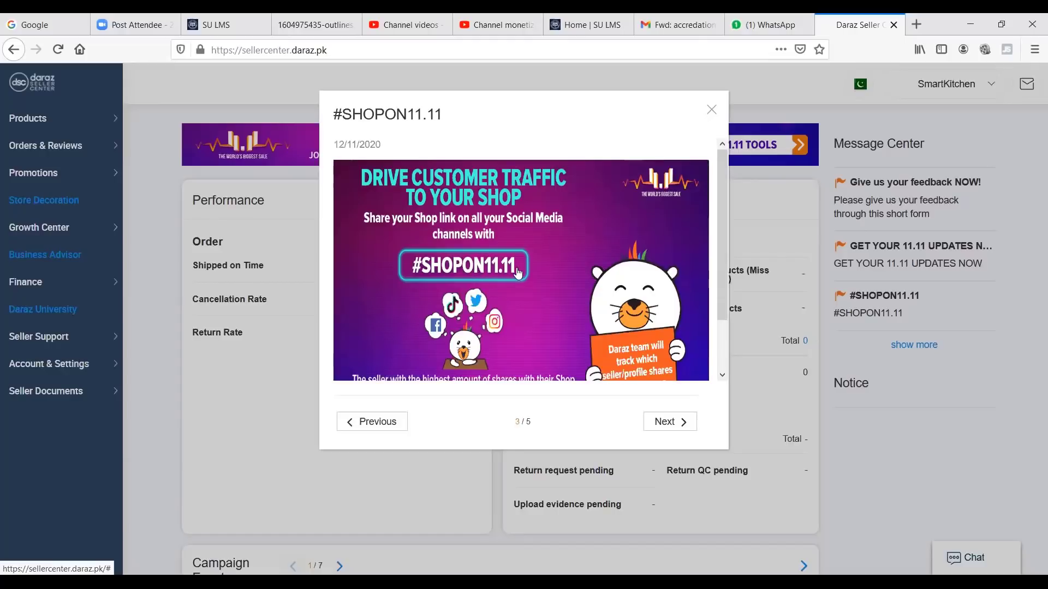
scroll(600, 267, "down", 2)
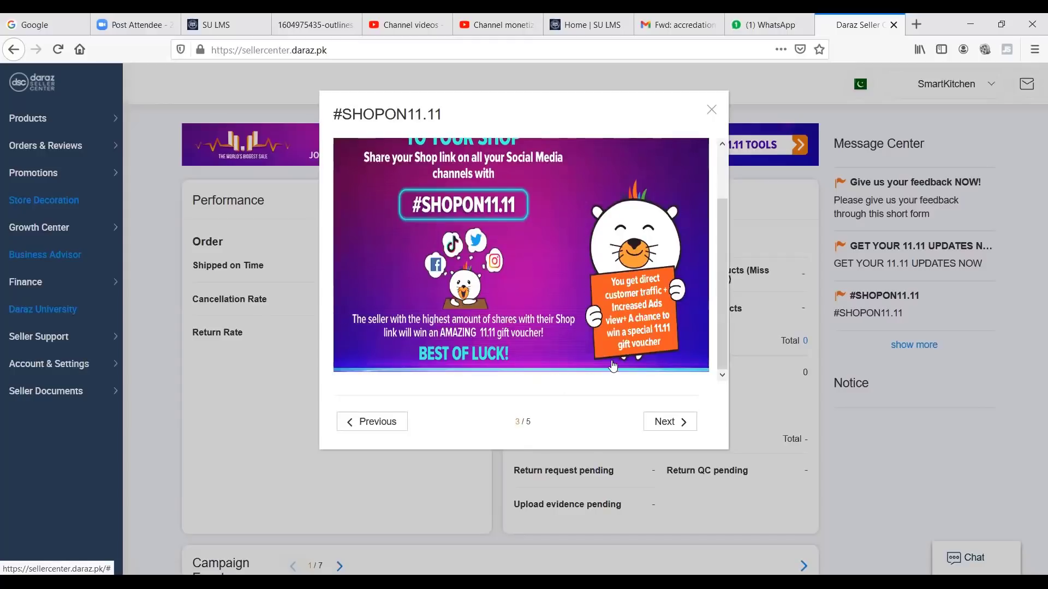
left_click(671, 420)
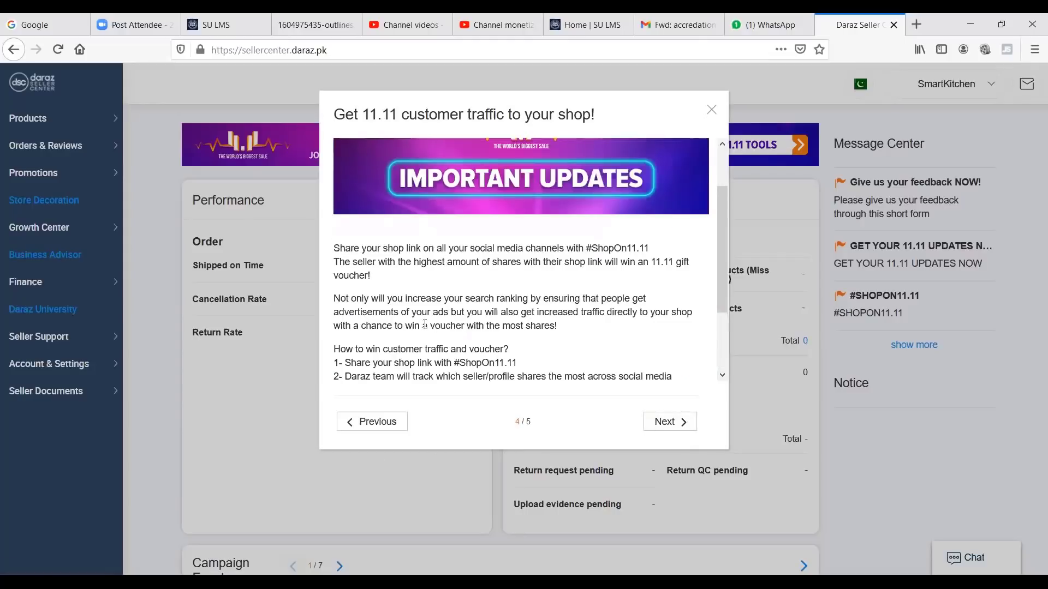
scroll(442, 326, "down", 2)
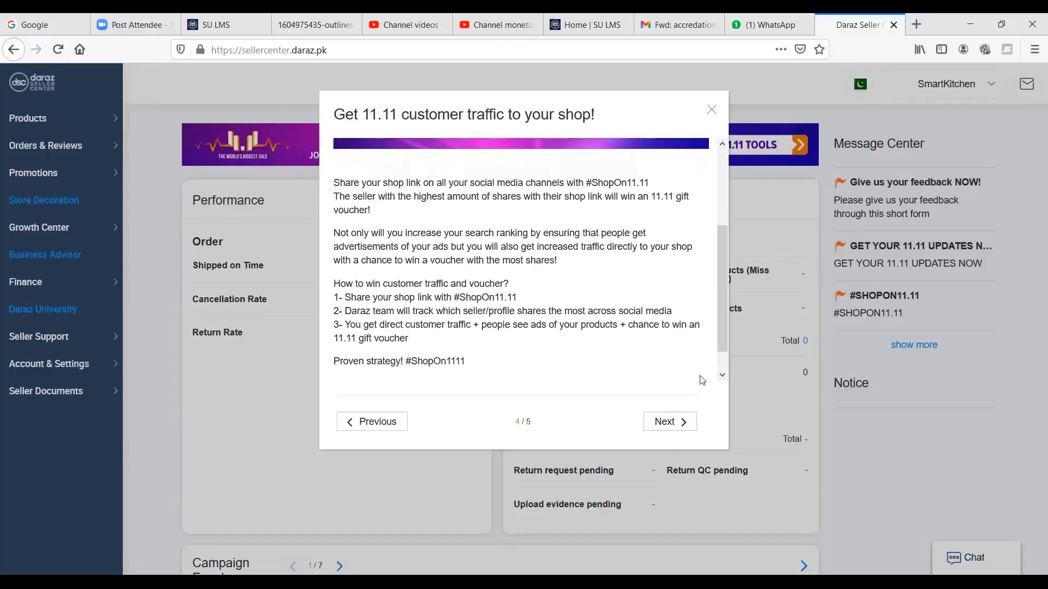
left_click(712, 109)
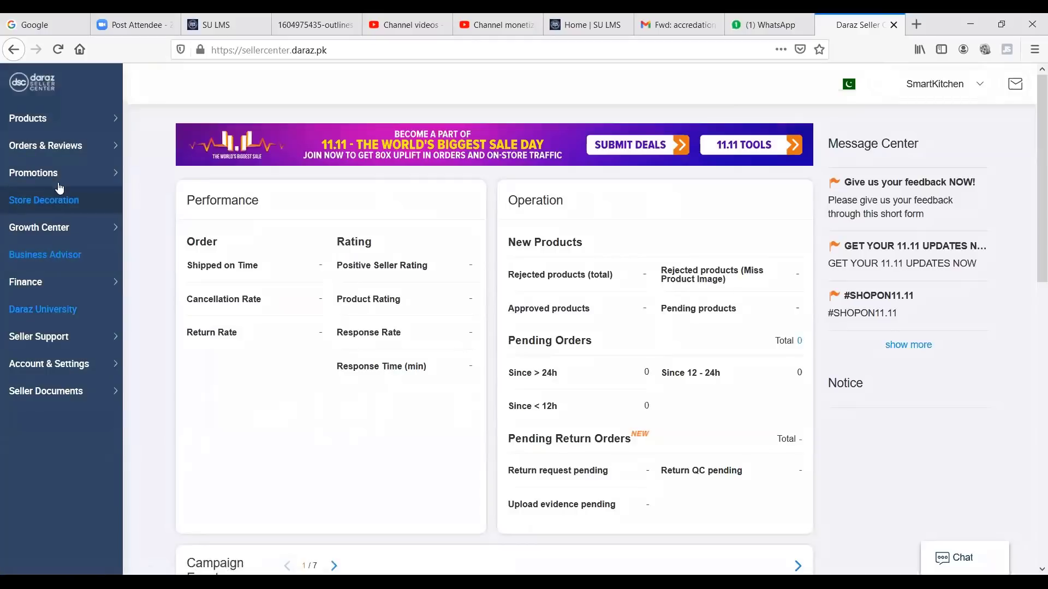
Step: Open Campaign Management from the seller promotions and look over the available platform campaigns
mouse_move(68, 175)
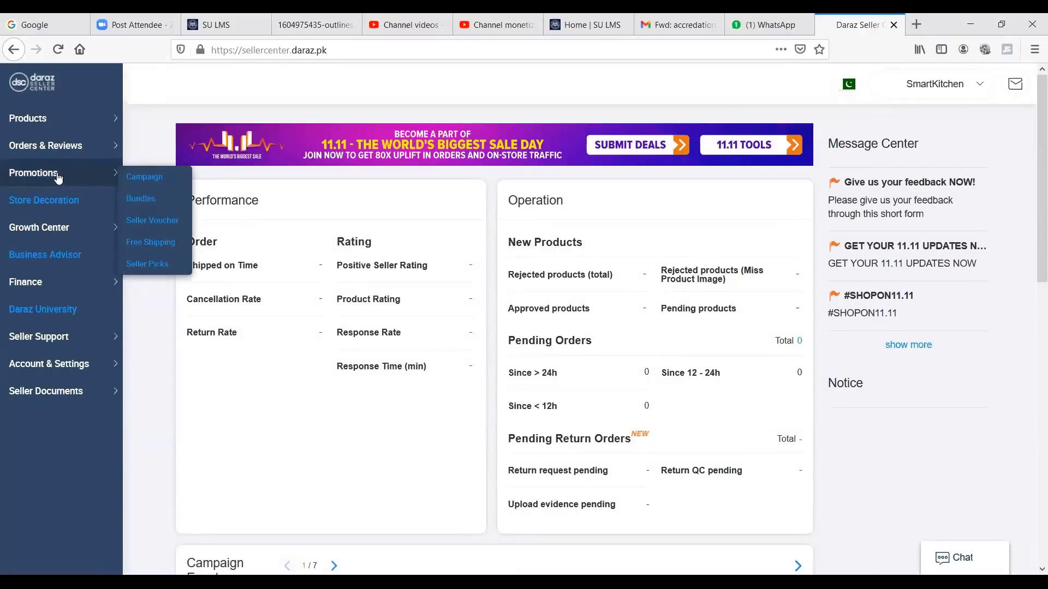
left_click(141, 179)
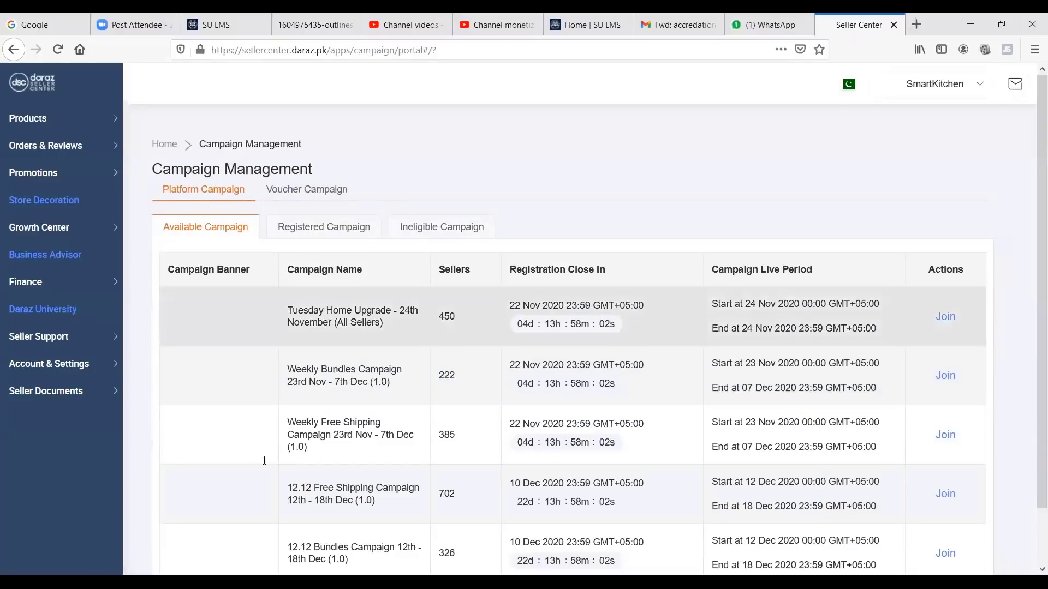
scroll(644, 421, "down", 2)
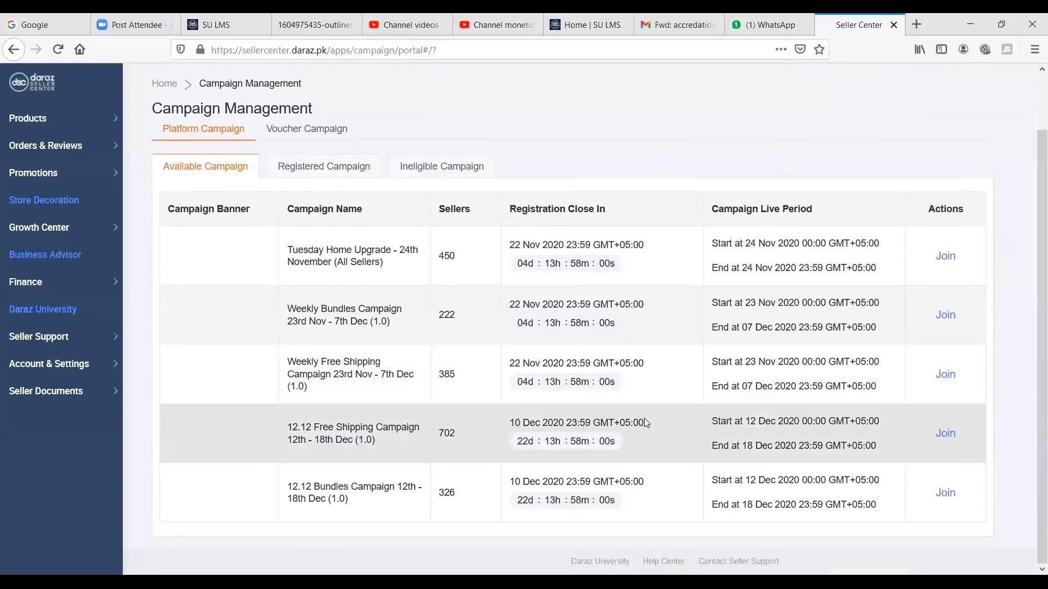
scroll(644, 423, "up", 2)
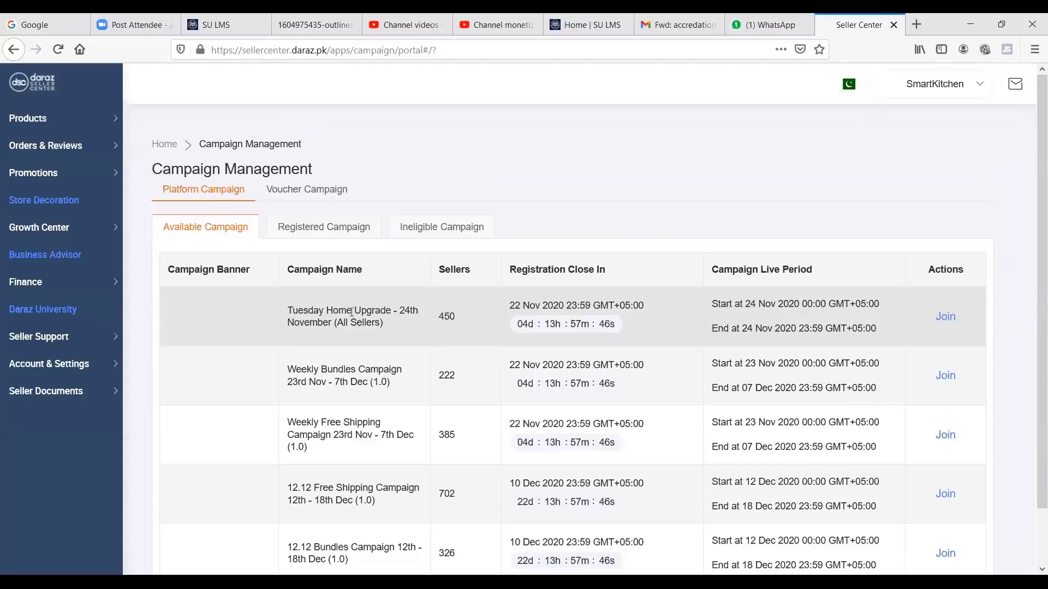
Step: Examine the Tuesday Home Upgrade campaign's name, All Sellers note and seller count by highlighting its text
left_click_drag(352, 311, 327, 311)
left_click_drag(393, 310, 284, 315)
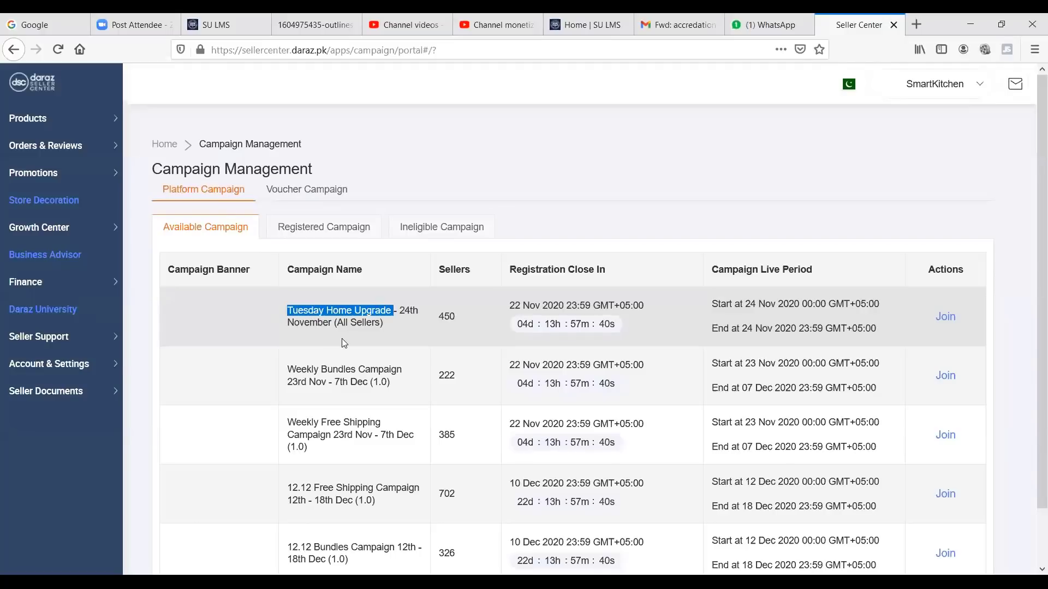
left_click(294, 334)
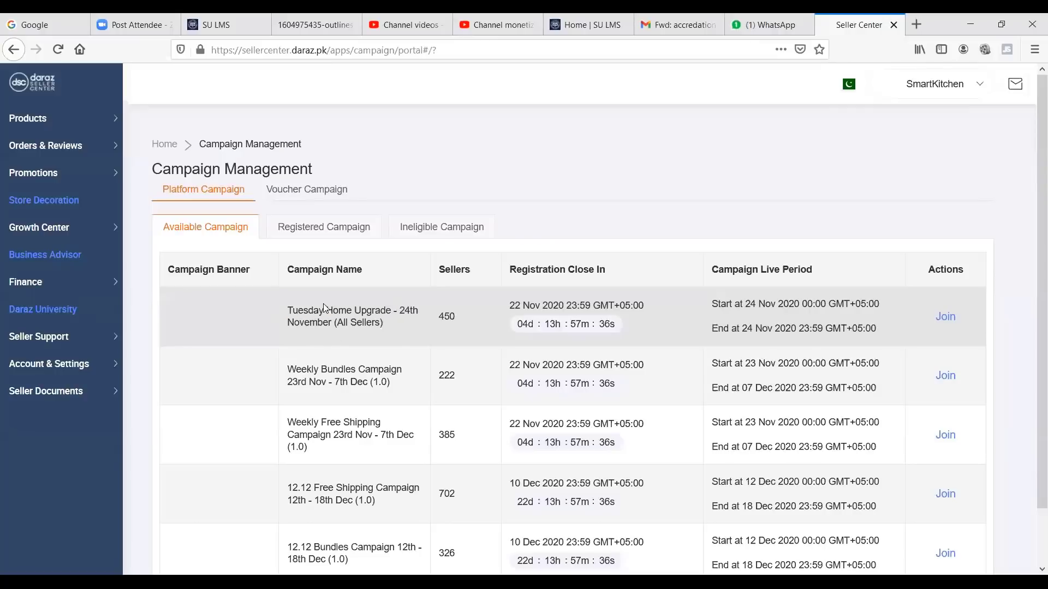
left_click_drag(333, 327, 386, 324)
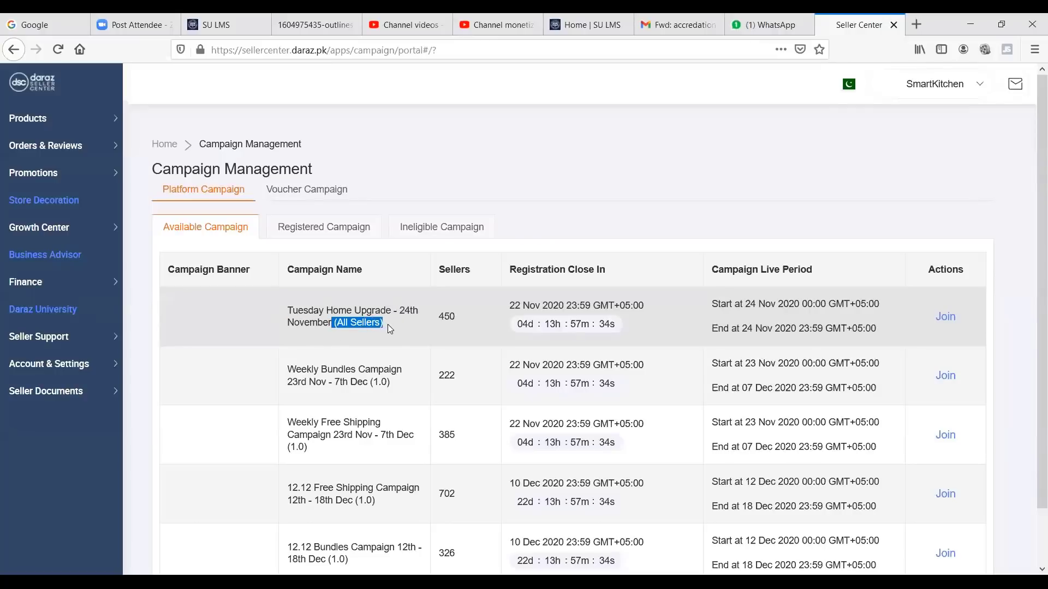
left_click(396, 335)
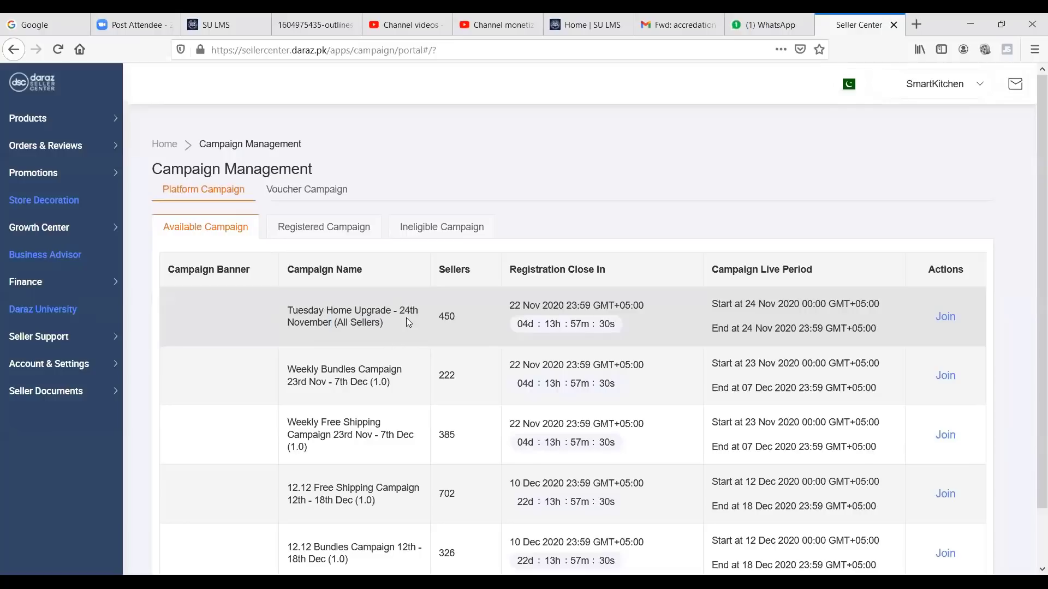
double_click(442, 320)
left_click(271, 241)
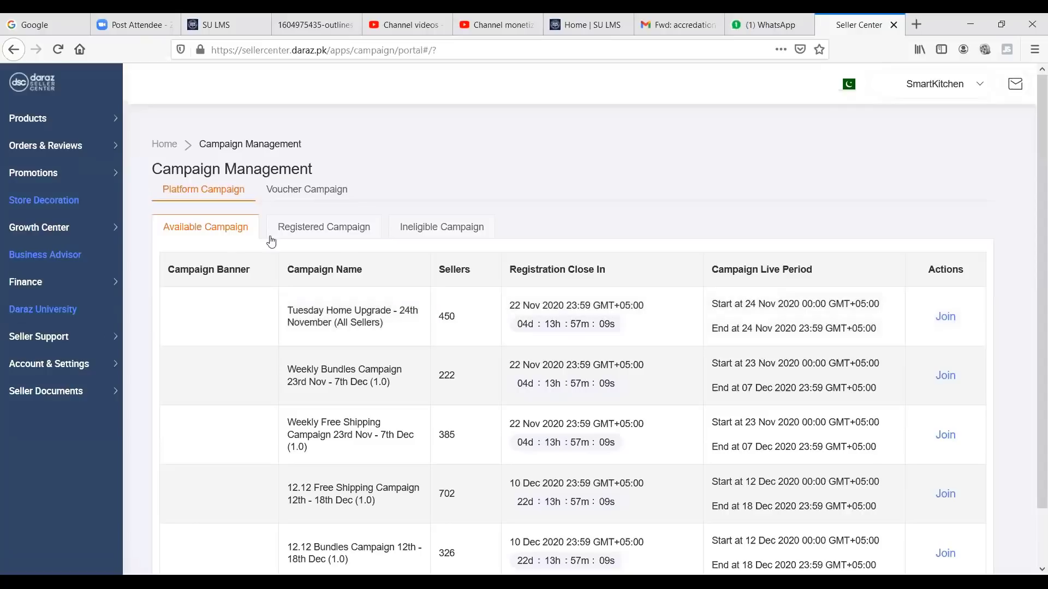
Step: Check the registered platform campaigns under Registration Completed, Online and Offline, and view the ineligible campaigns
left_click(355, 236)
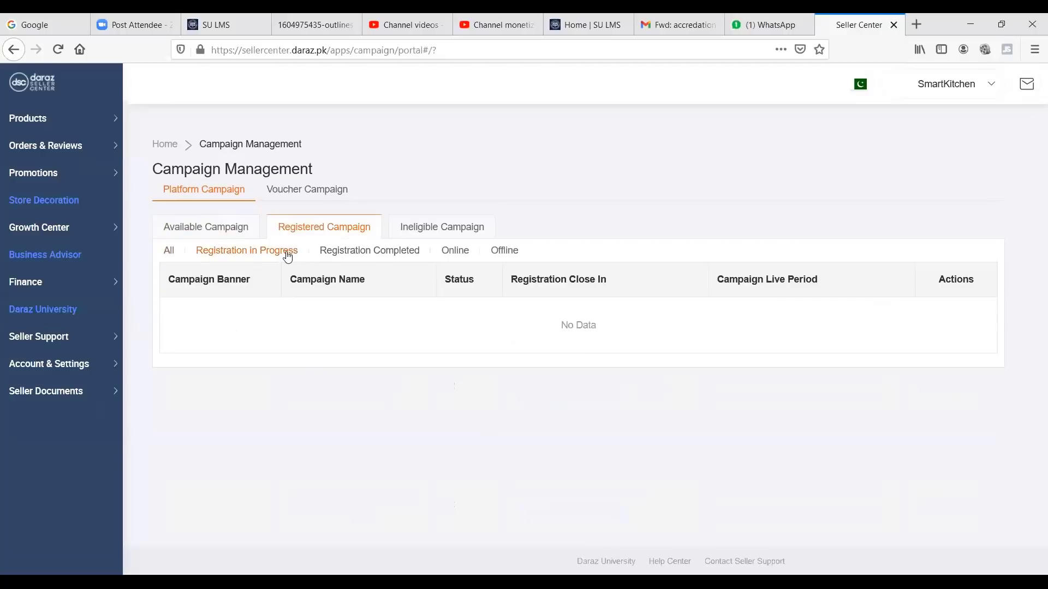
left_click(376, 252)
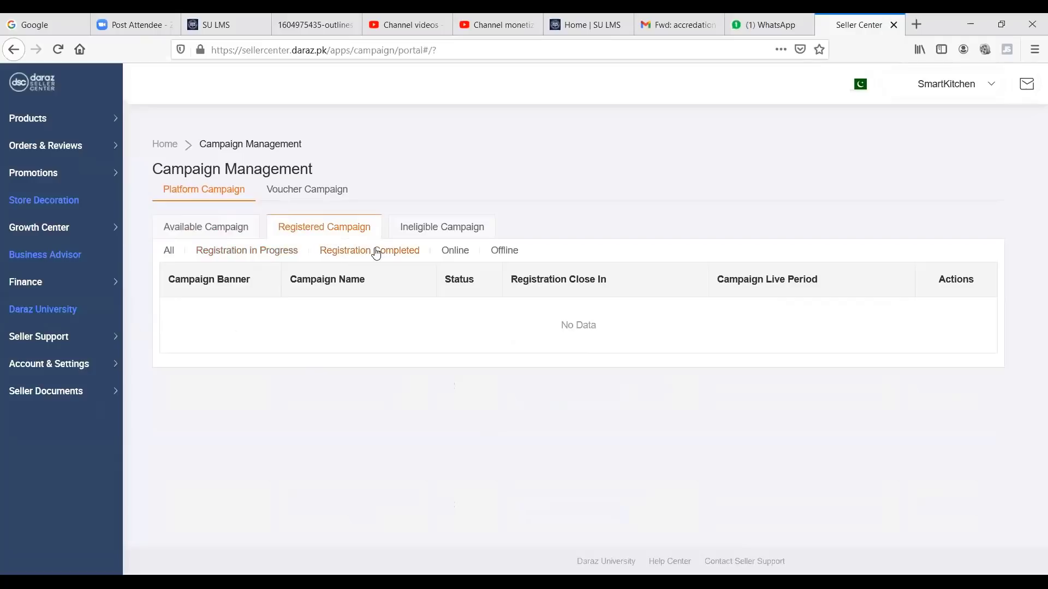
left_click(446, 253)
left_click(502, 250)
left_click(437, 230)
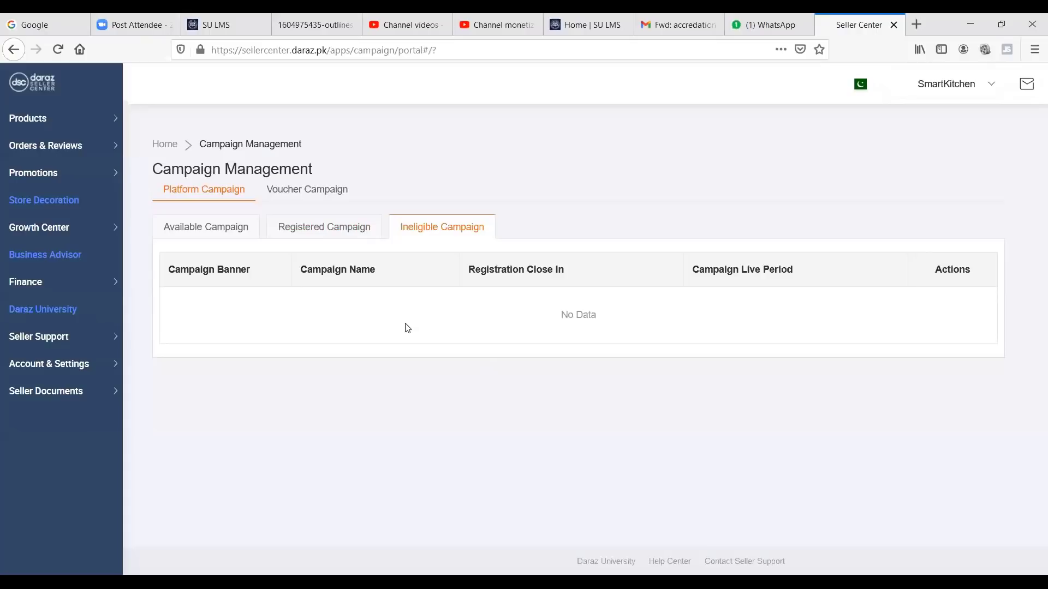
Step: Review the available voucher campaigns, including their names, registration deadlines, live periods and voucher editing due dates
left_click(312, 191)
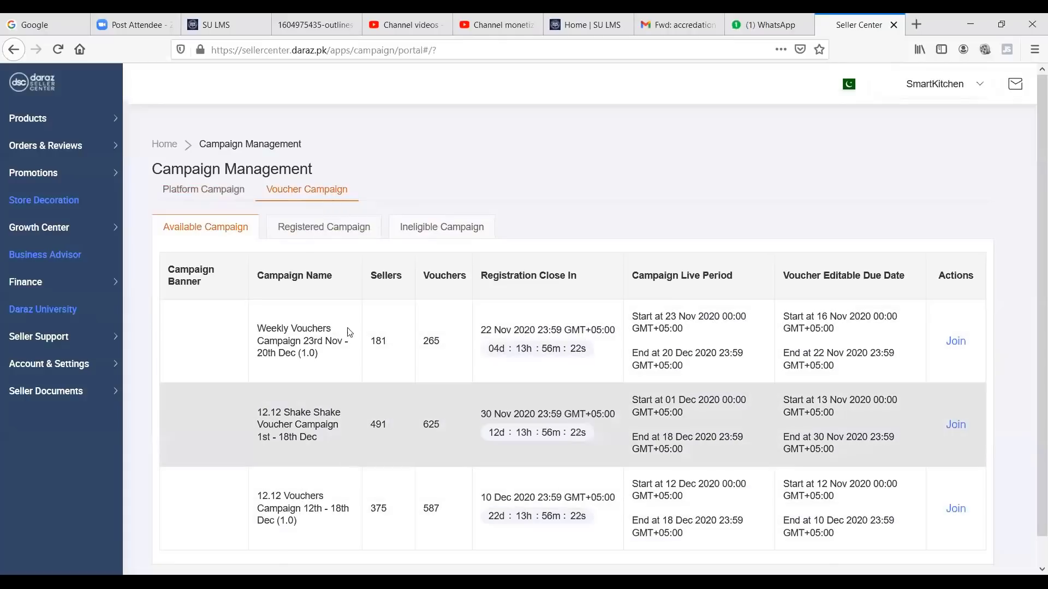
left_click(210, 195)
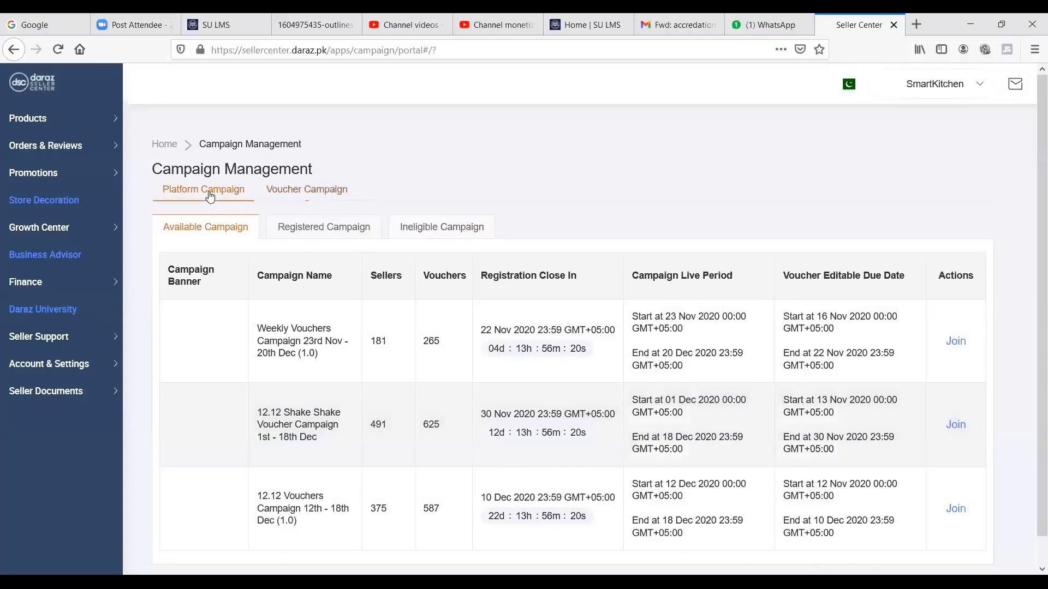
left_click(285, 194)
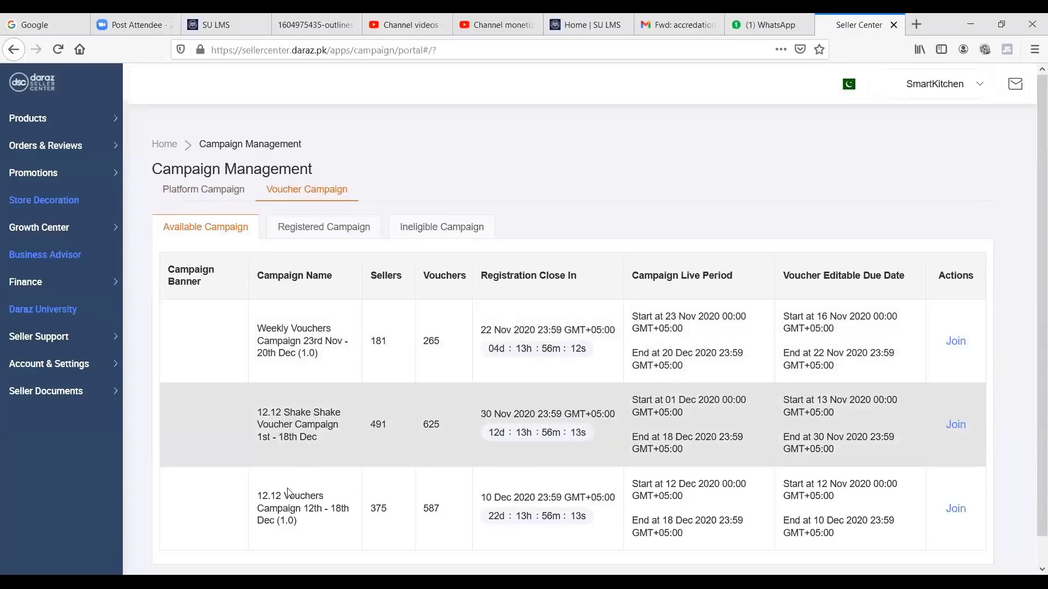
scroll(297, 484, "down", 1)
scroll(304, 481, "down", 1)
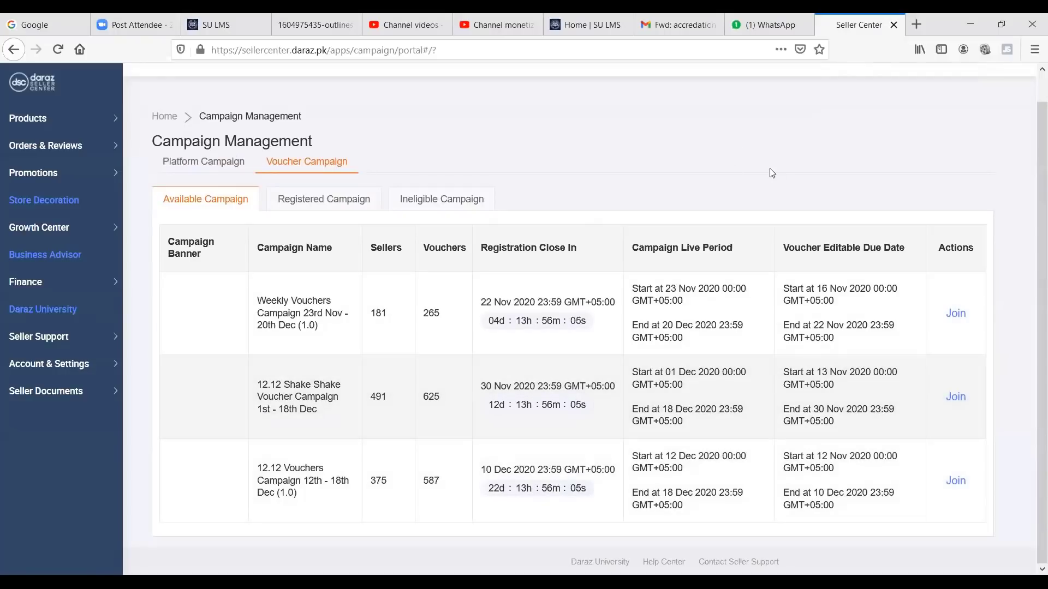
scroll(751, 178, "up", 1)
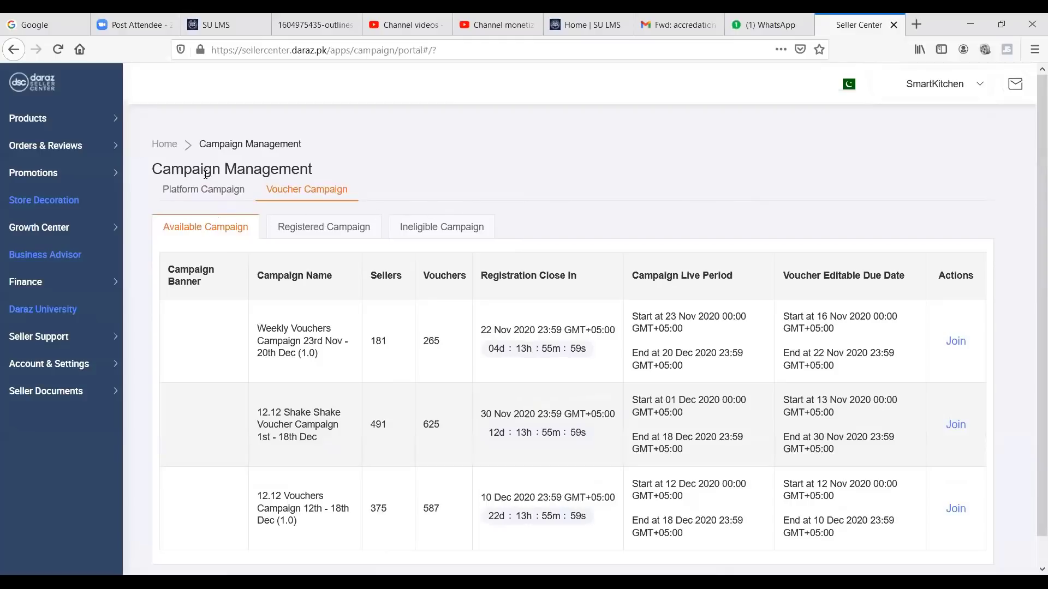
Step: Return to the available platform campaigns and open the joining page of the Weekly Free Shipping Campaign 23rd Nov - 7th Dec (1.0)
left_click(208, 200)
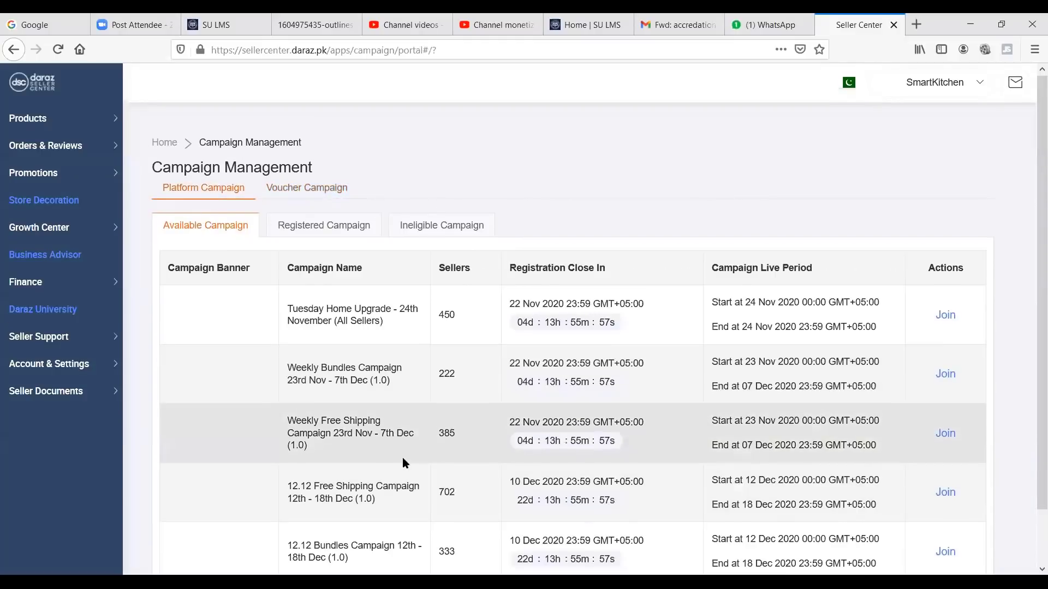
scroll(402, 457, "down", 2)
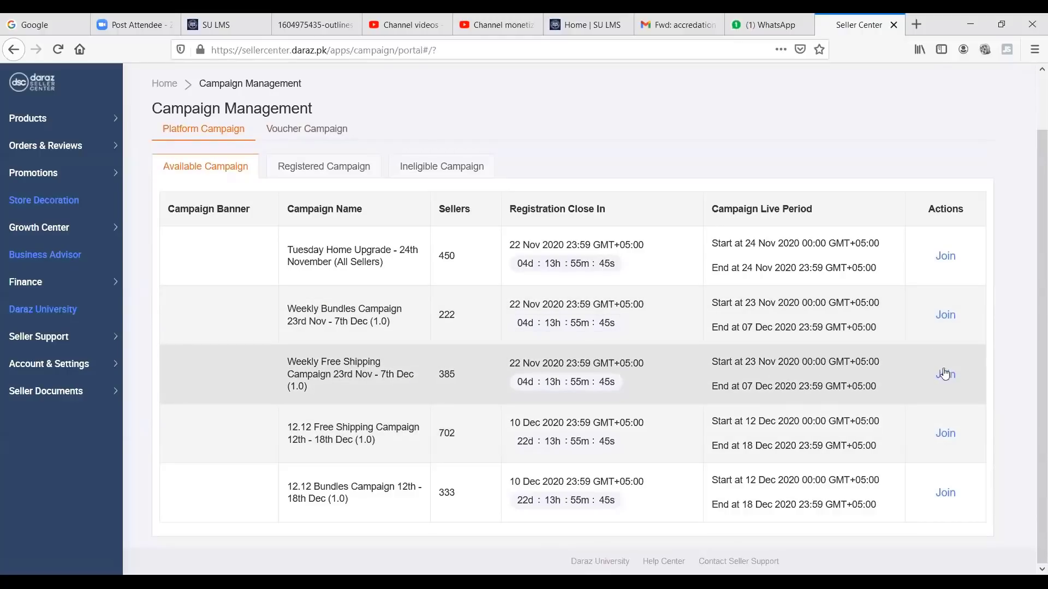
left_click(946, 375)
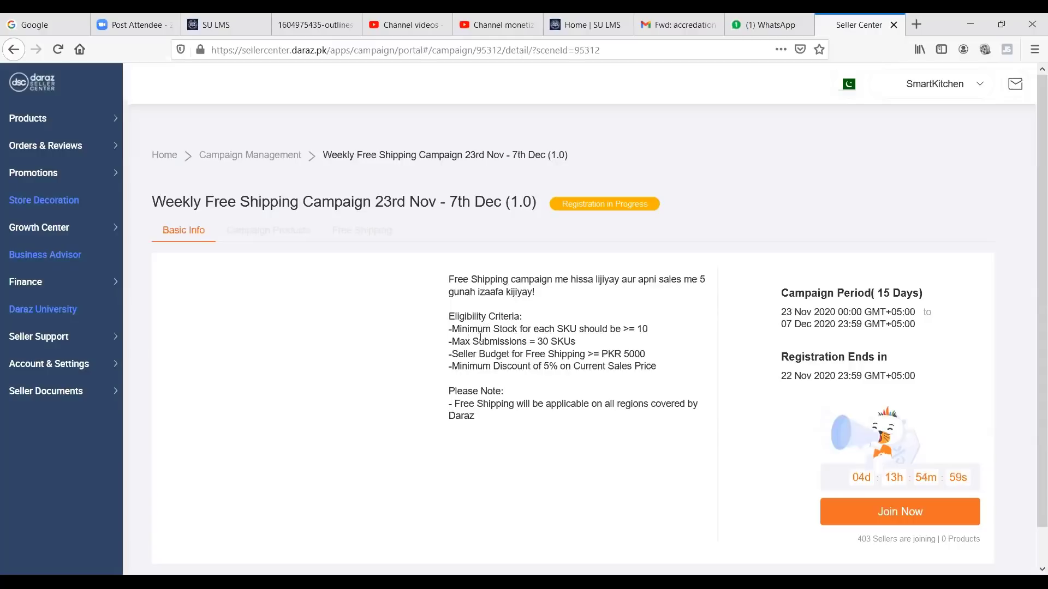
Step: Examine the Weekly Free Shipping Campaign's eligibility criteria, highlighting the minimum stock, maximum submissions and minimum discount on current sales price
left_click_drag(670, 335, 461, 331)
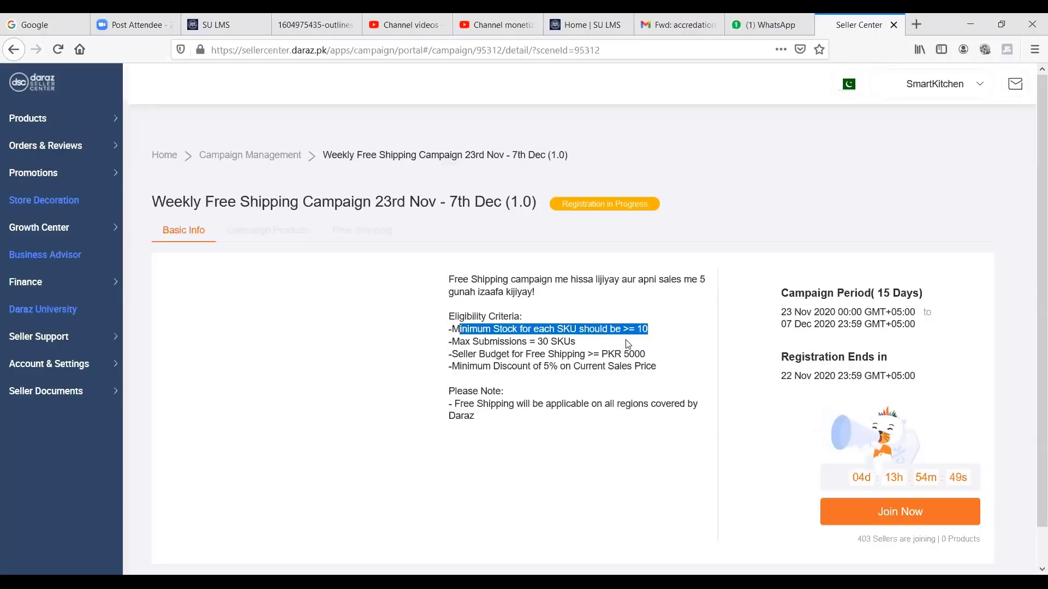
left_click(652, 336)
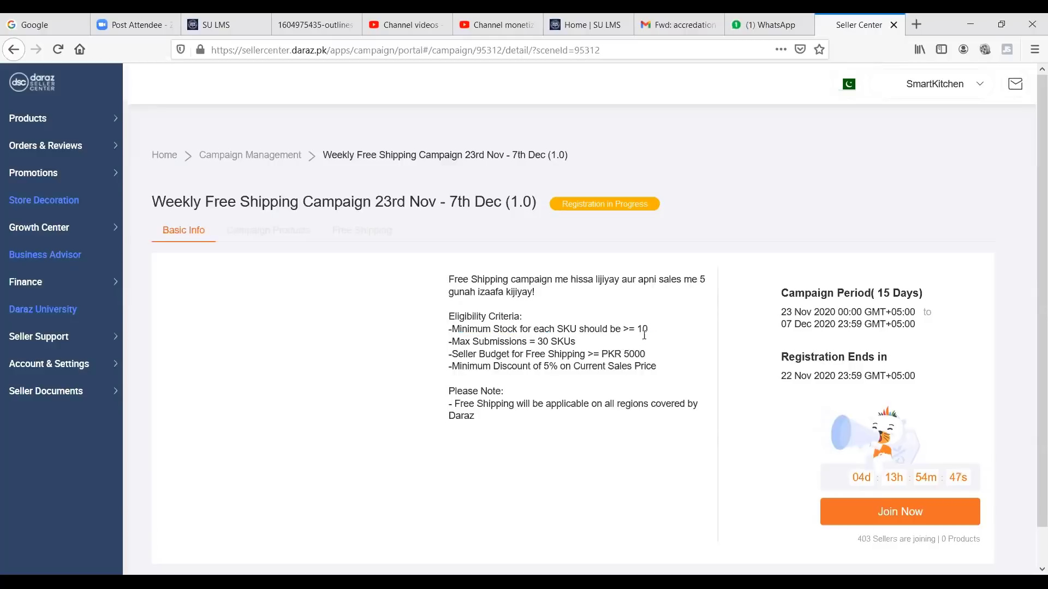
double_click(562, 341)
left_click_drag(542, 338, 451, 346)
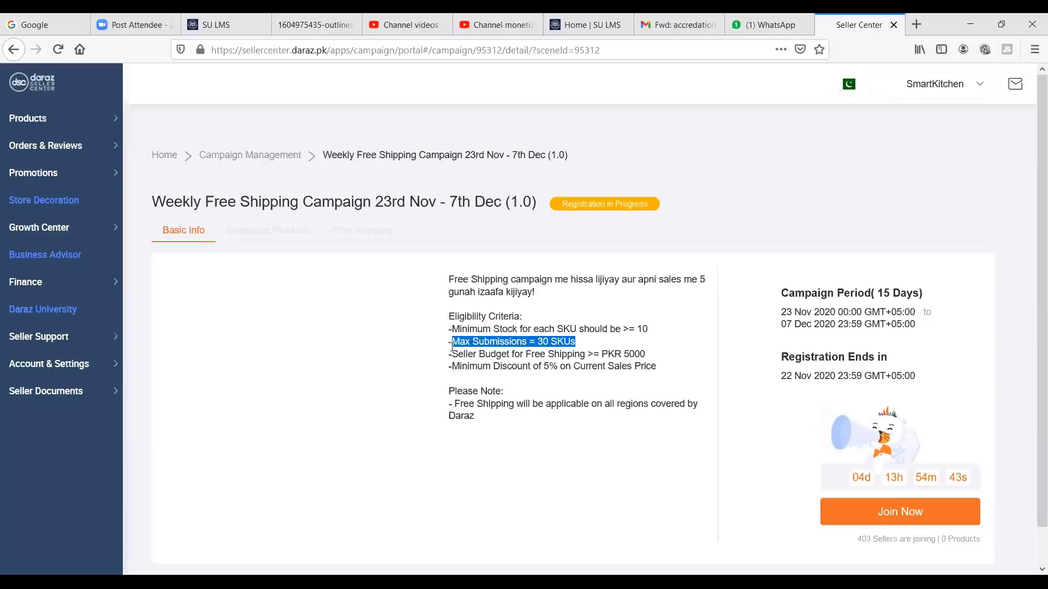
left_click(583, 343)
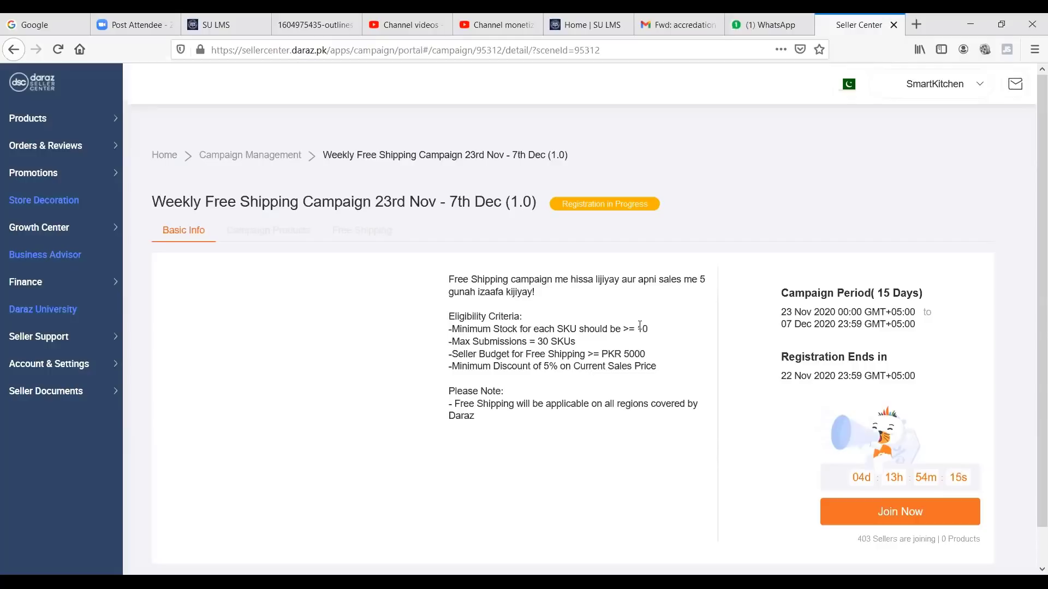
left_click_drag(674, 331, 453, 331)
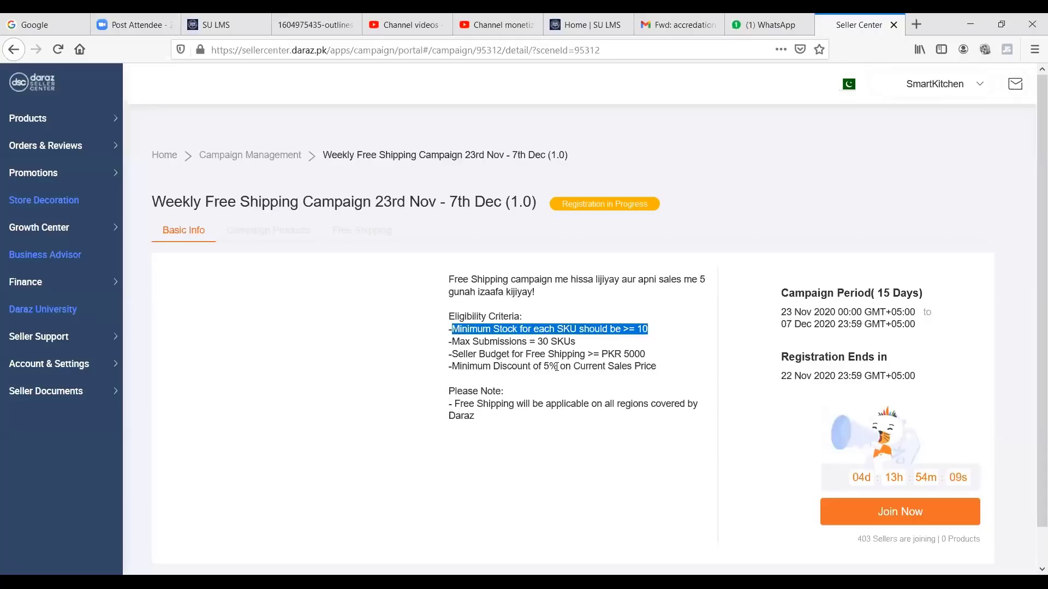
left_click(655, 369)
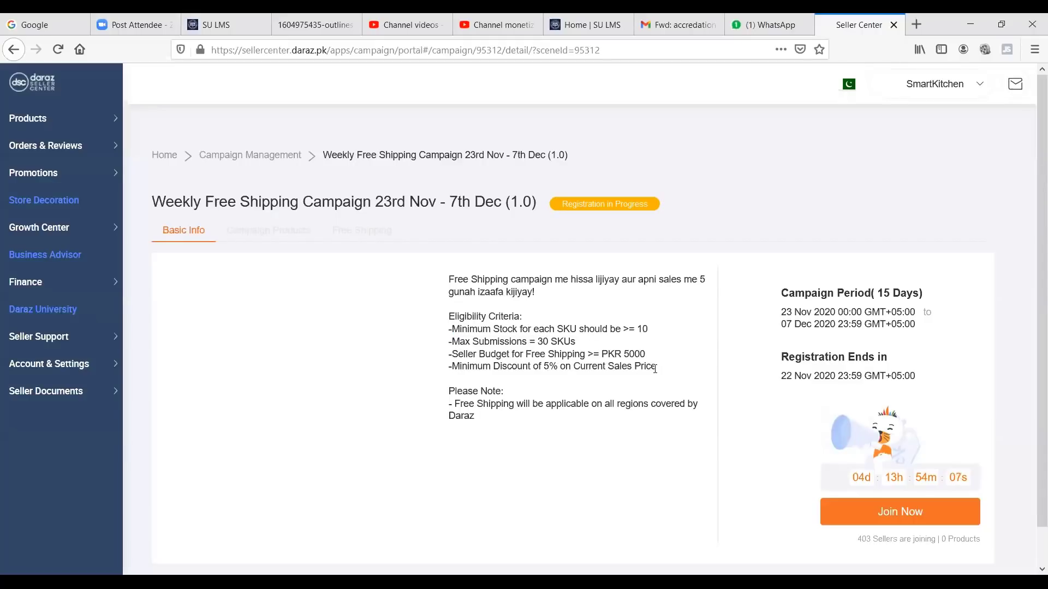
left_click_drag(655, 369, 573, 366)
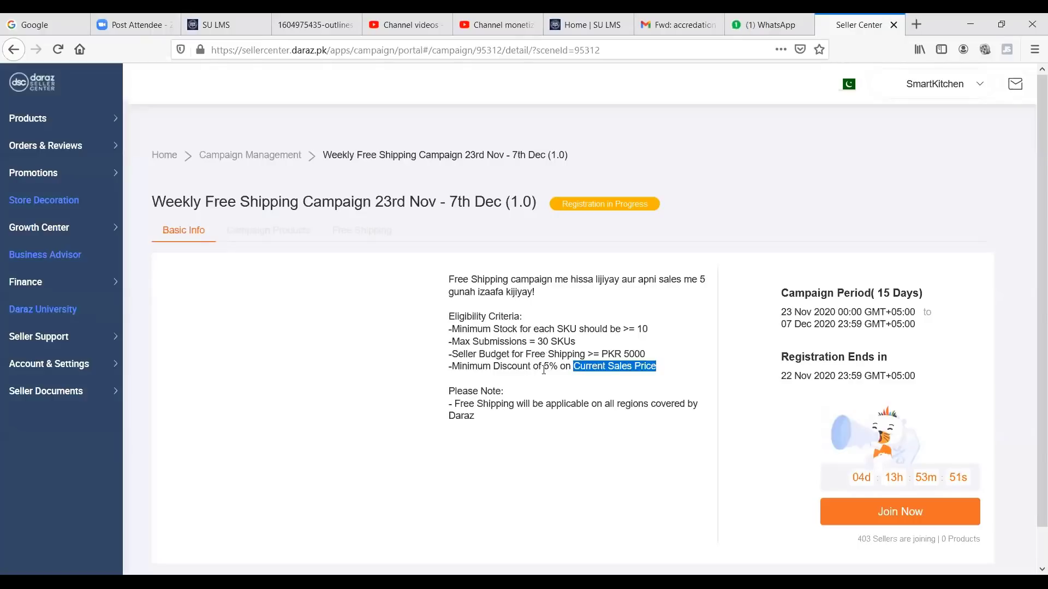
left_click_drag(545, 367, 641, 368)
left_click(642, 383)
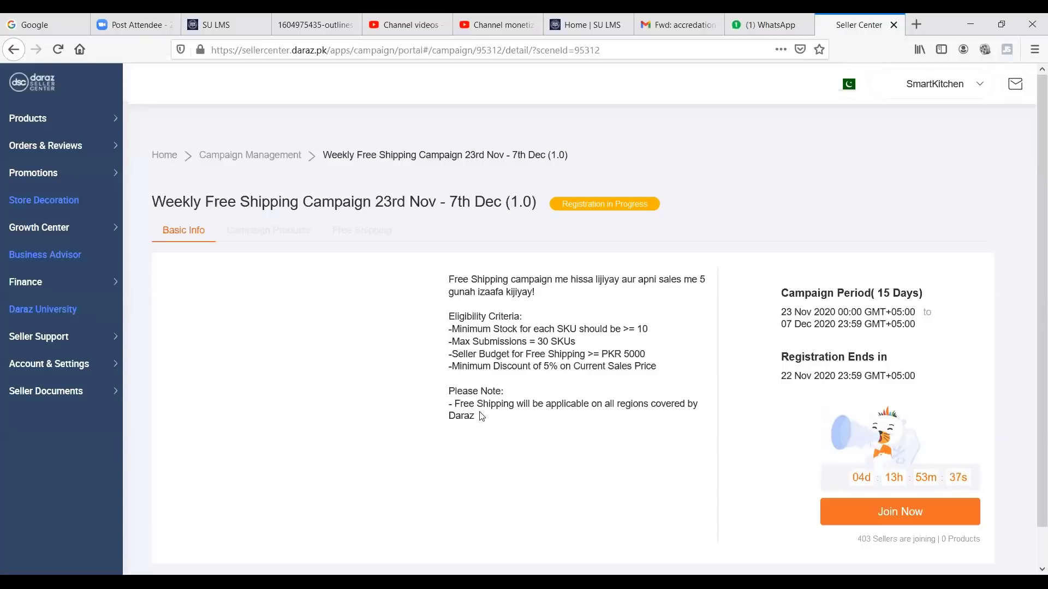
Step: Examine the campaign's regional coverage note, the Free Shipping wording in its title, the discount requirement and the introductory sales claim
left_click_drag(452, 404, 630, 423)
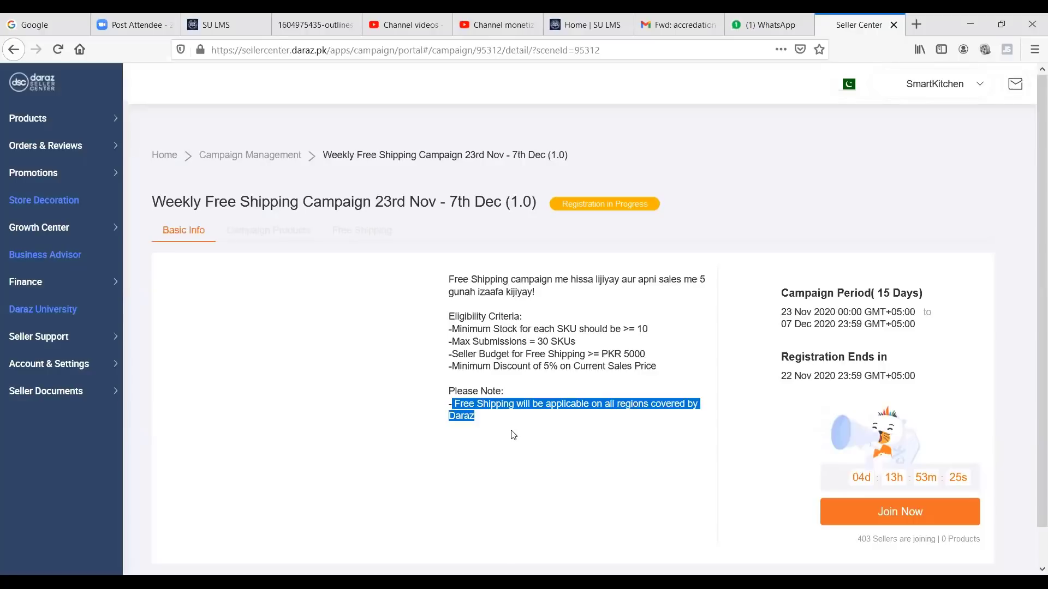
left_click(484, 423)
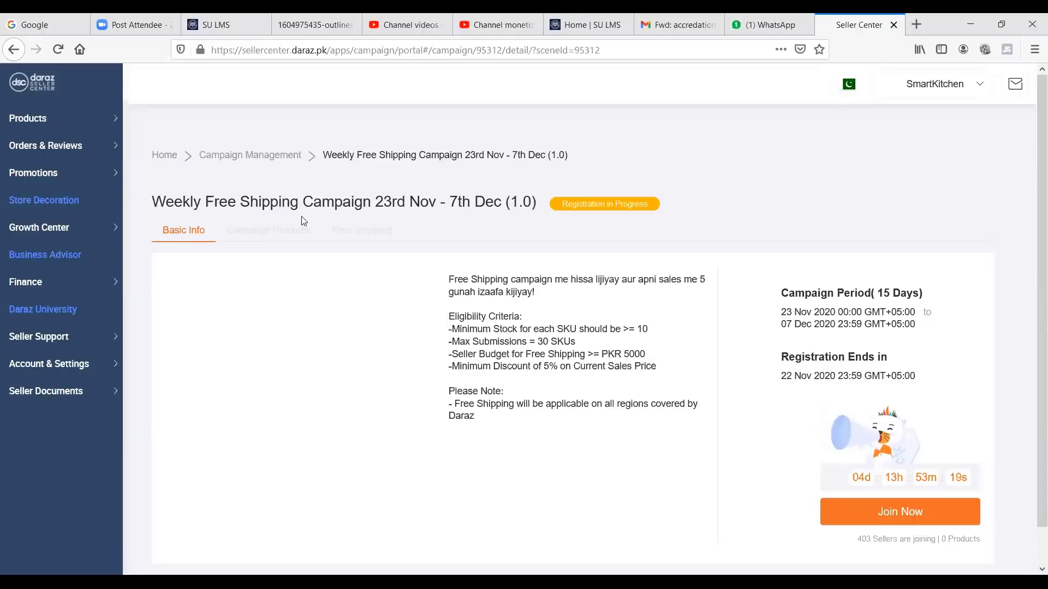
left_click_drag(206, 201, 300, 203)
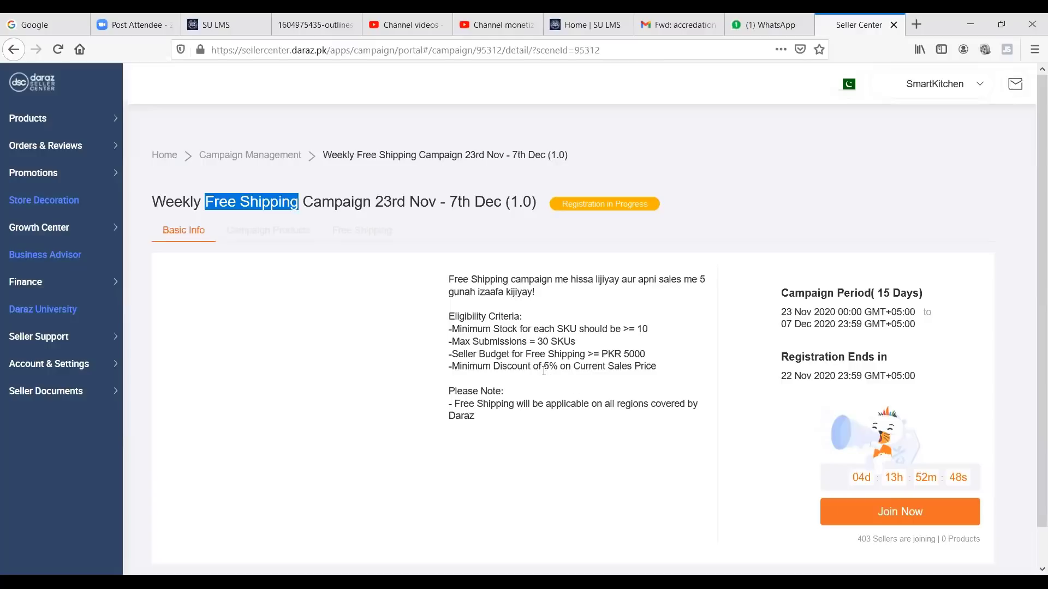
left_click_drag(543, 371, 559, 375)
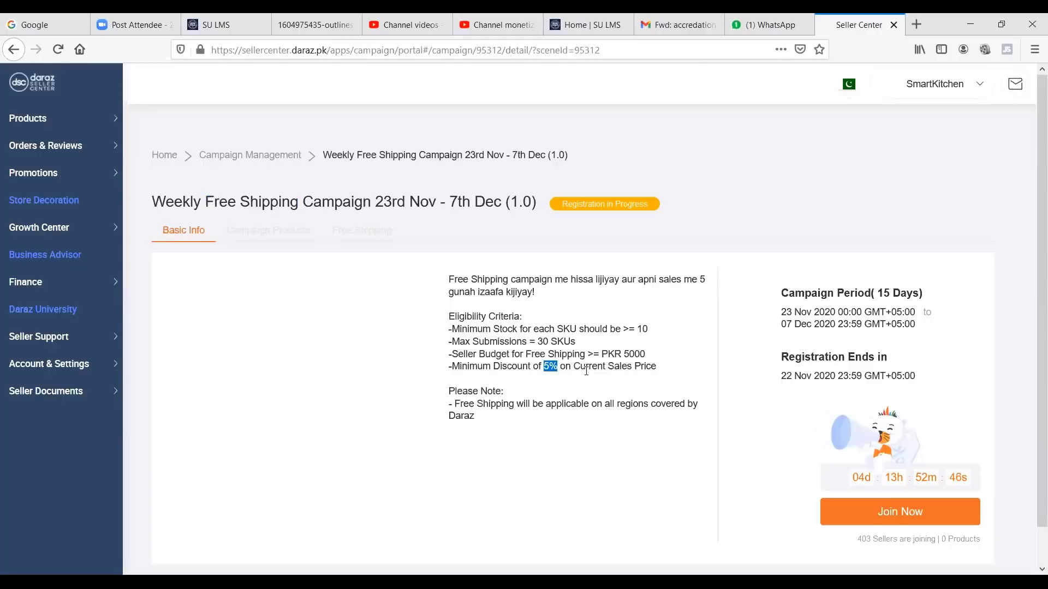
left_click(683, 279)
left_click_drag(683, 279, 707, 279)
left_click_drag(447, 293, 552, 295)
left_click(554, 296)
Step: Start joining the campaign and review its mandatory free shipping regions and the minimum spend and item count for free standard delivery
left_click(871, 512)
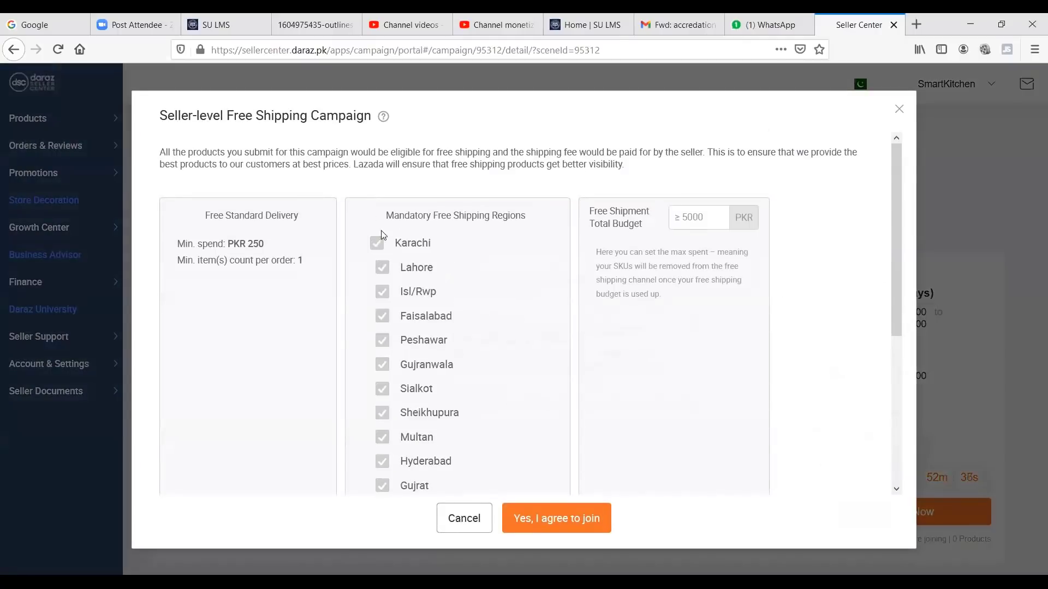
scroll(386, 269, "down", 1)
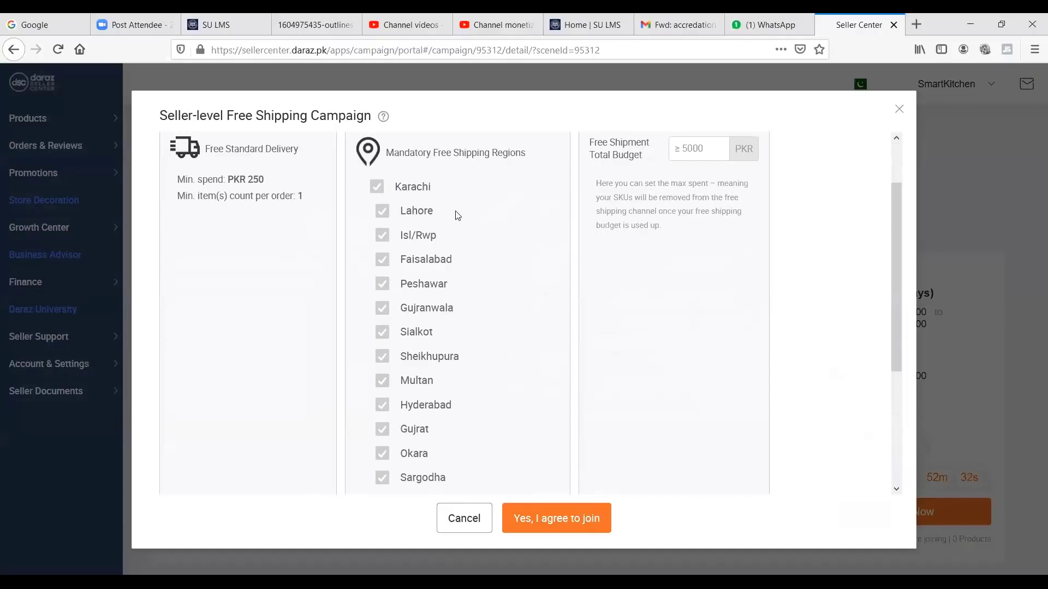
scroll(458, 215, "down", 5)
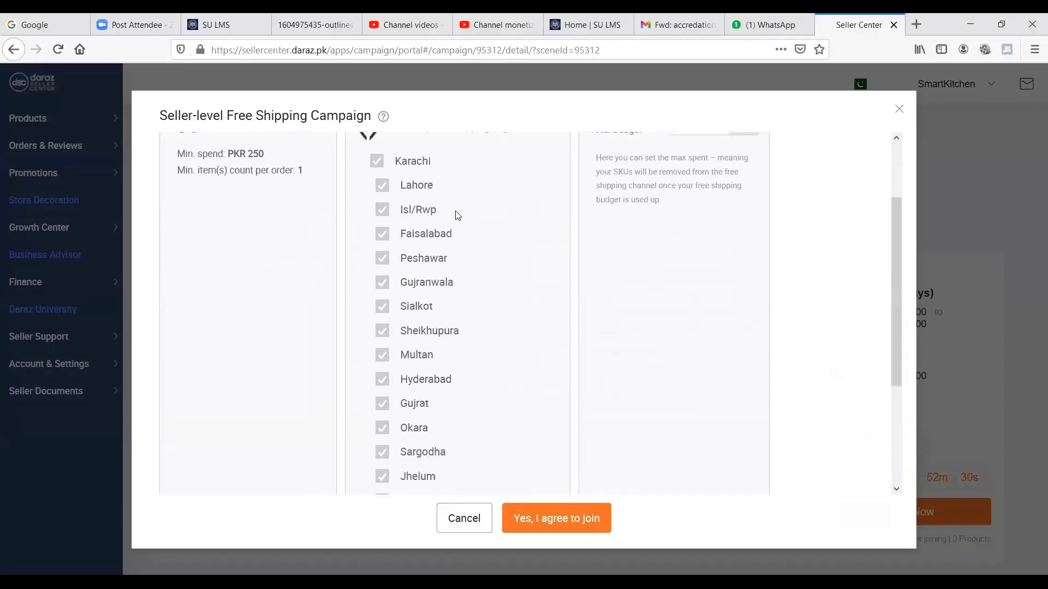
scroll(449, 300, "up", 5)
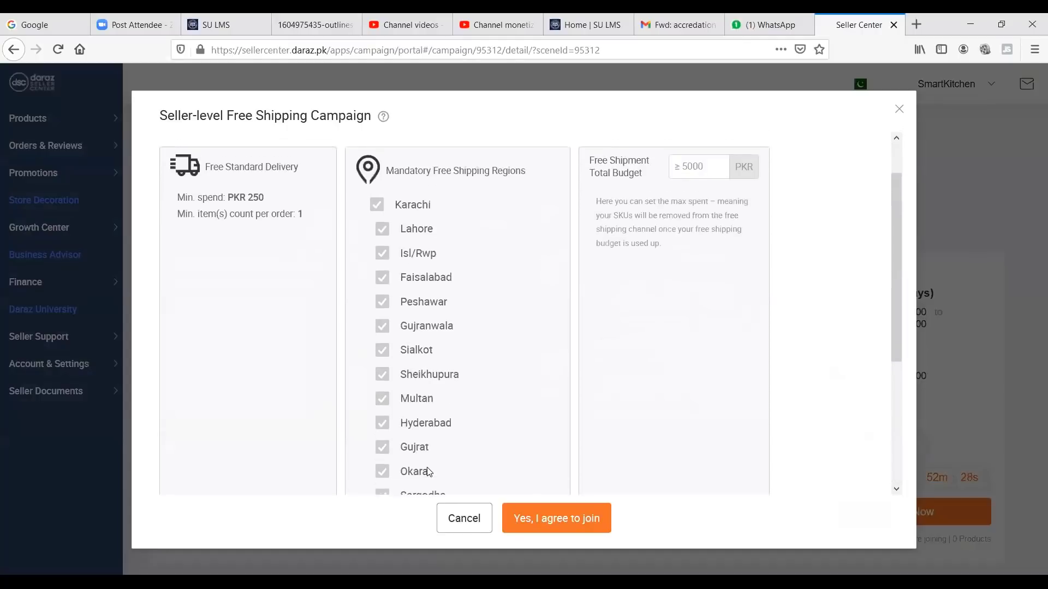
scroll(451, 292, "down", 3)
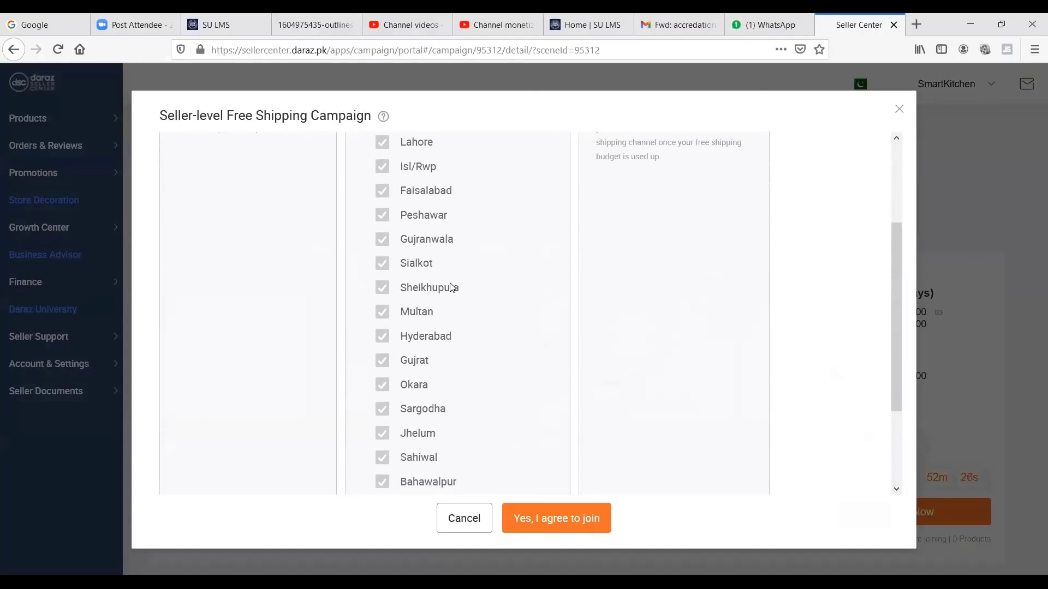
scroll(452, 287, "down", 3)
scroll(451, 376, "up", 6)
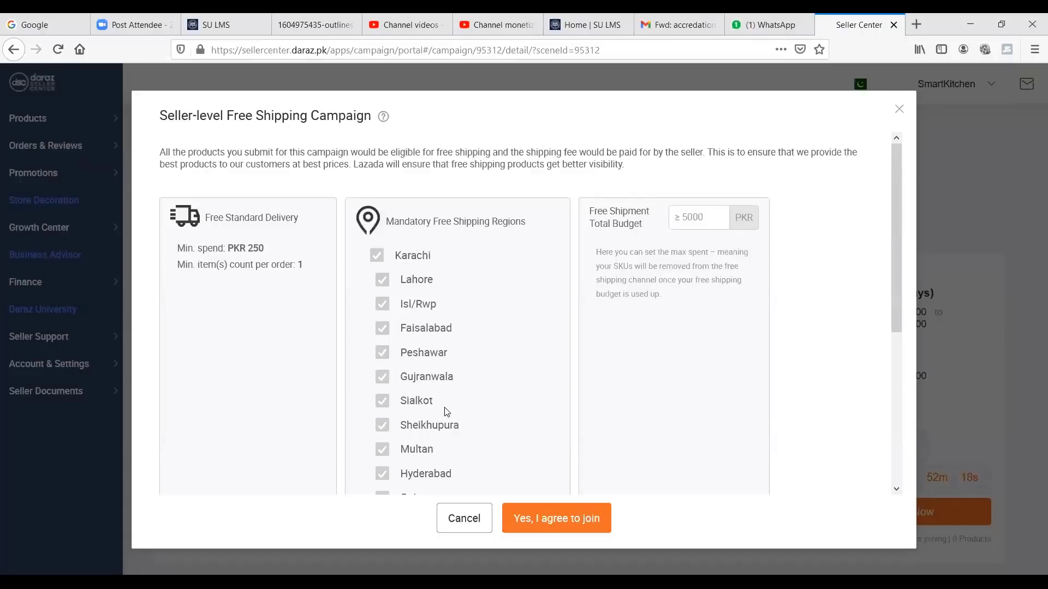
scroll(454, 344, "down", 5)
scroll(460, 347, "up", 8)
left_click_drag(221, 250, 267, 253)
mouse_move(185, 266)
left_mouse_down()
mouse_move(309, 281)
mouse_move(185, 265)
left_mouse_up()
left_click(309, 282)
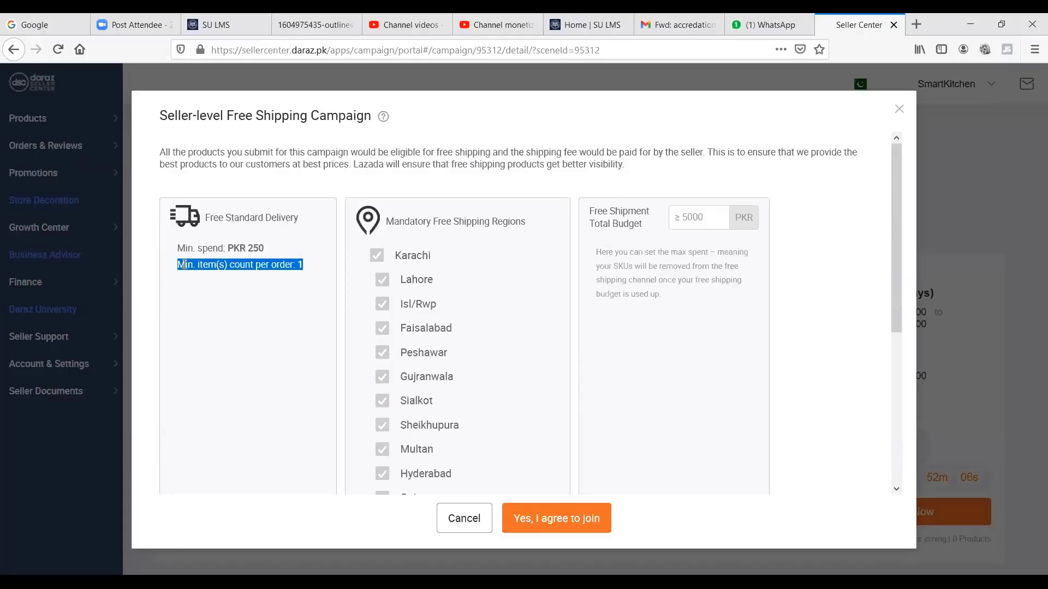
Step: Try to agree to join the campaign with a Free Shipment Total Budget of 250 PKR
left_click(690, 222)
type("250")
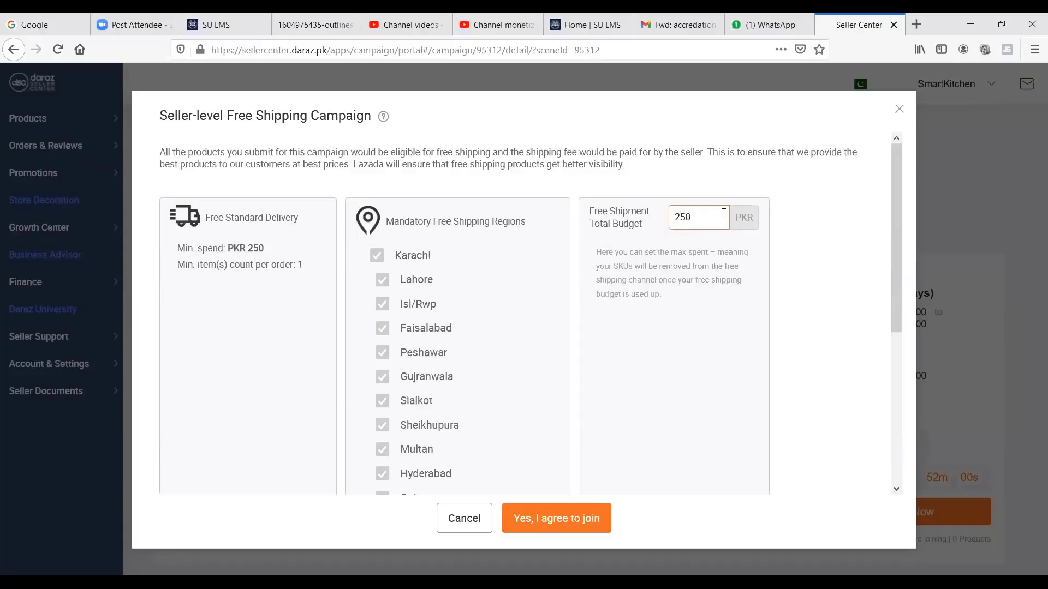
scroll(649, 312, "down", 5)
left_click(556, 518)
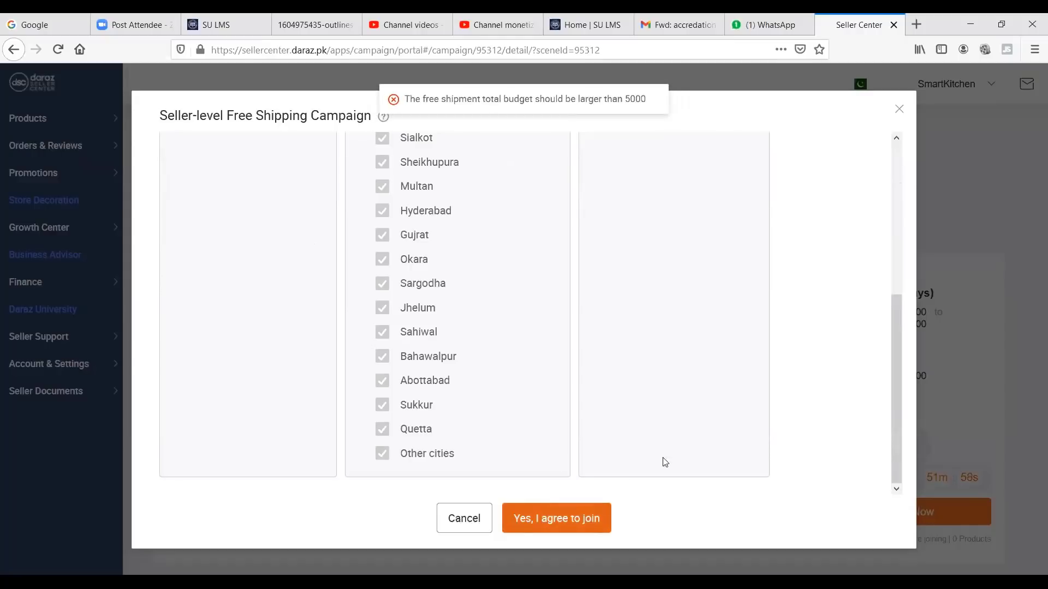
scroll(668, 413, "up", 5)
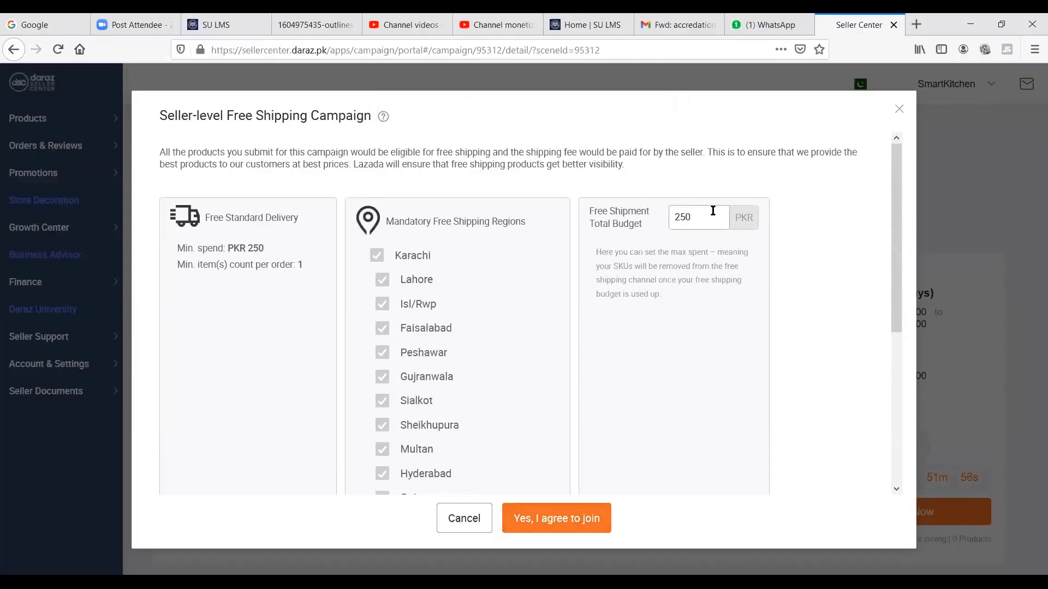
Step: Set the Free Shipment Total Budget to 5000 PKR
left_click_drag(704, 218, 650, 215)
key("BackSpace")
type("5000")
Step: Examine the minimum spend, the Lahore region, the entered shipment budget and the explanation of what happens once the budget is used up
left_click_drag(265, 249, 247, 249)
left_click(265, 255)
left_click_drag(400, 282, 439, 283)
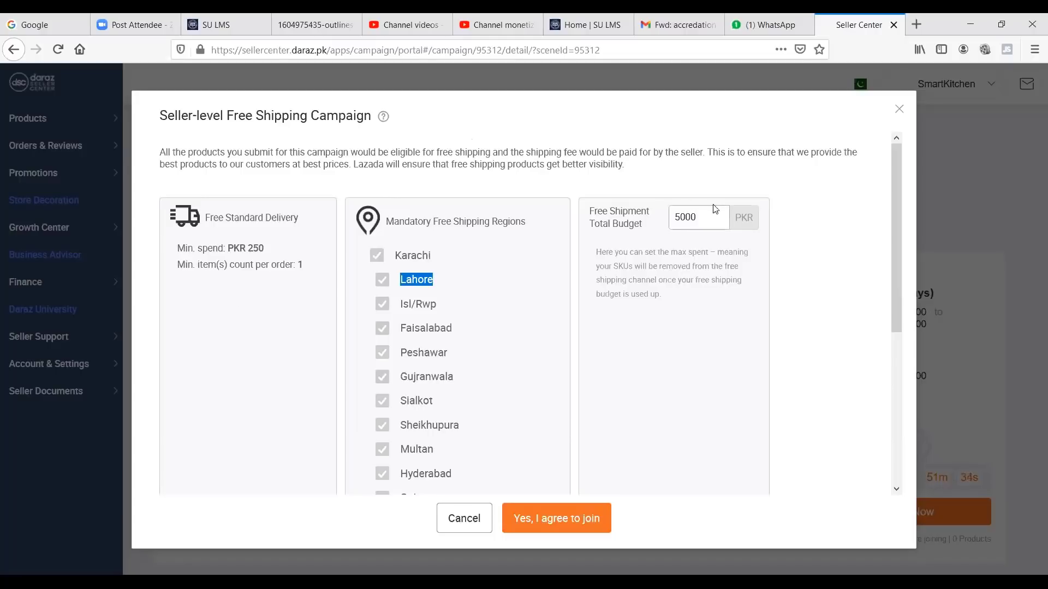
left_click(701, 218)
left_click_drag(701, 217, 671, 228)
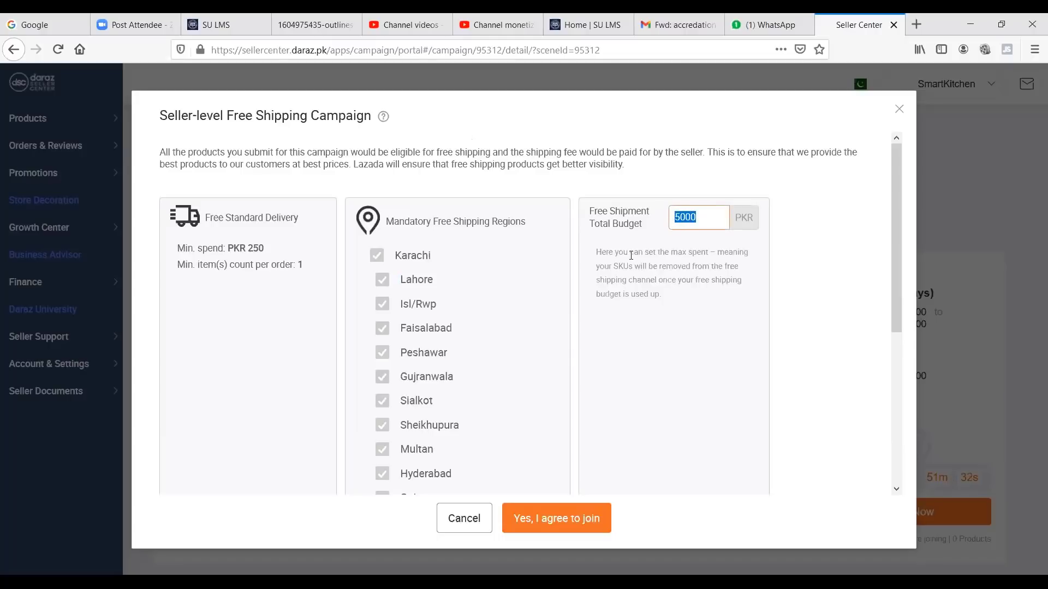
left_click_drag(598, 250, 753, 261)
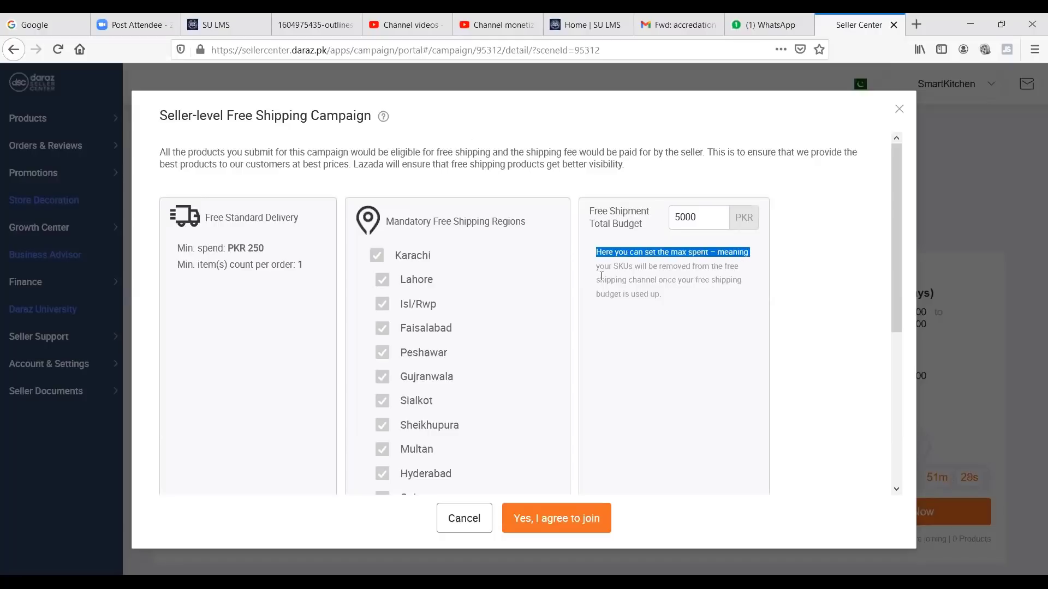
left_click(640, 280)
double_click(641, 279)
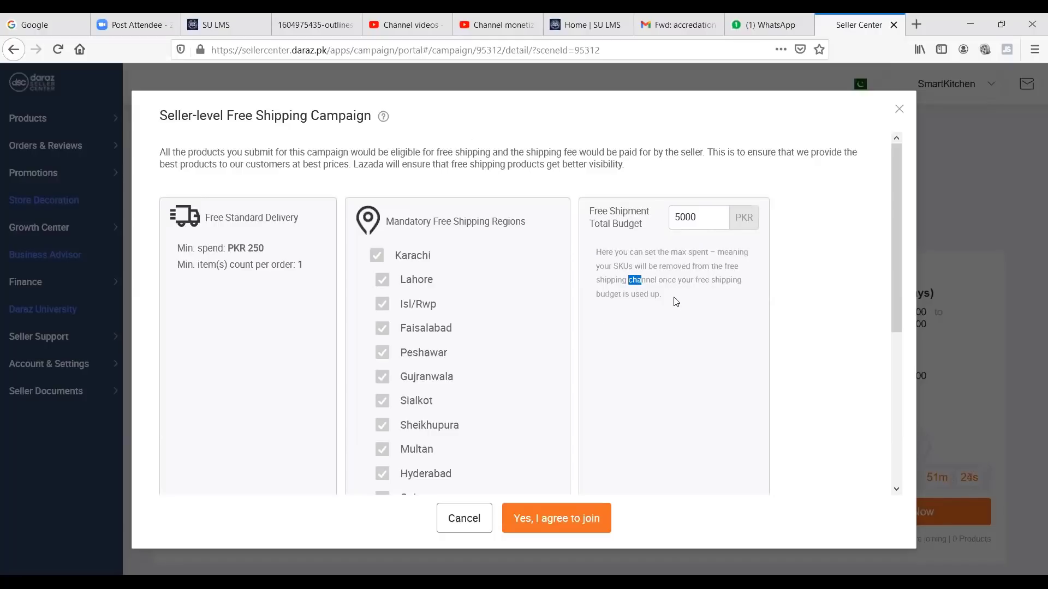
left_click_drag(676, 299, 588, 260)
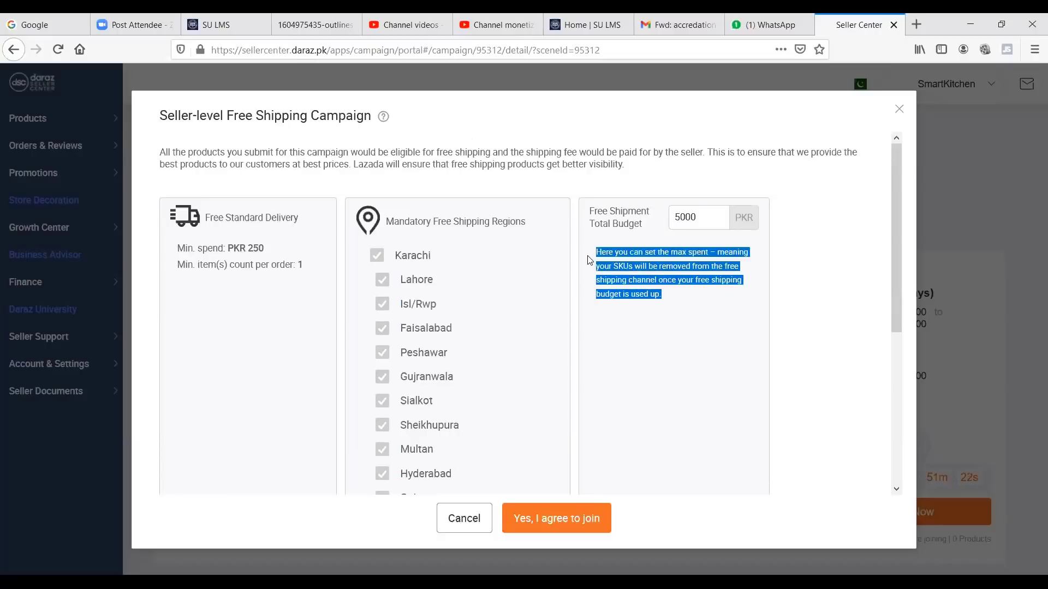
left_click(708, 216)
double_click(708, 218)
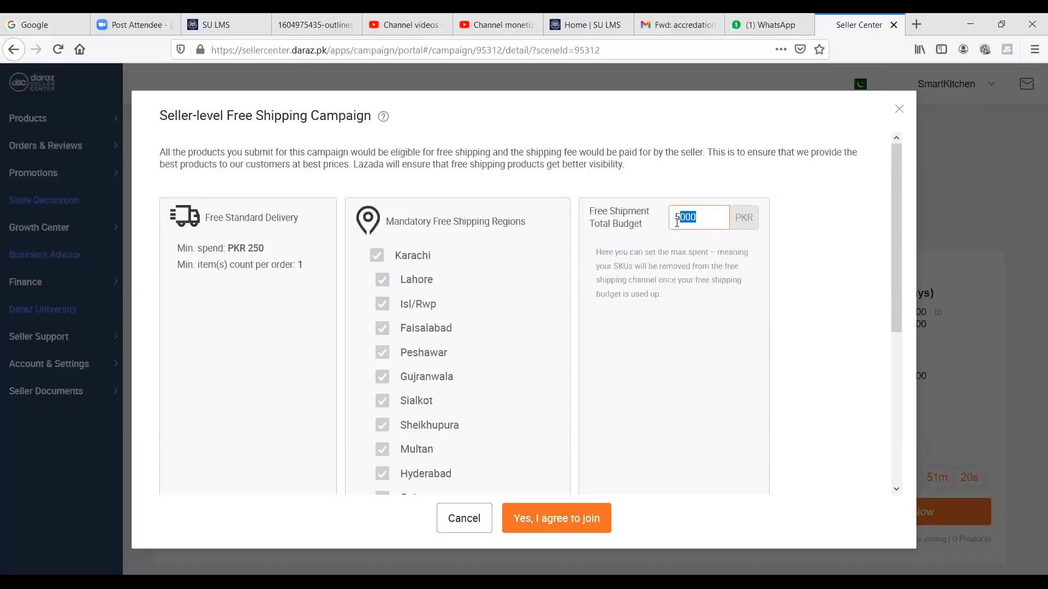
left_click_drag(685, 297, 619, 294)
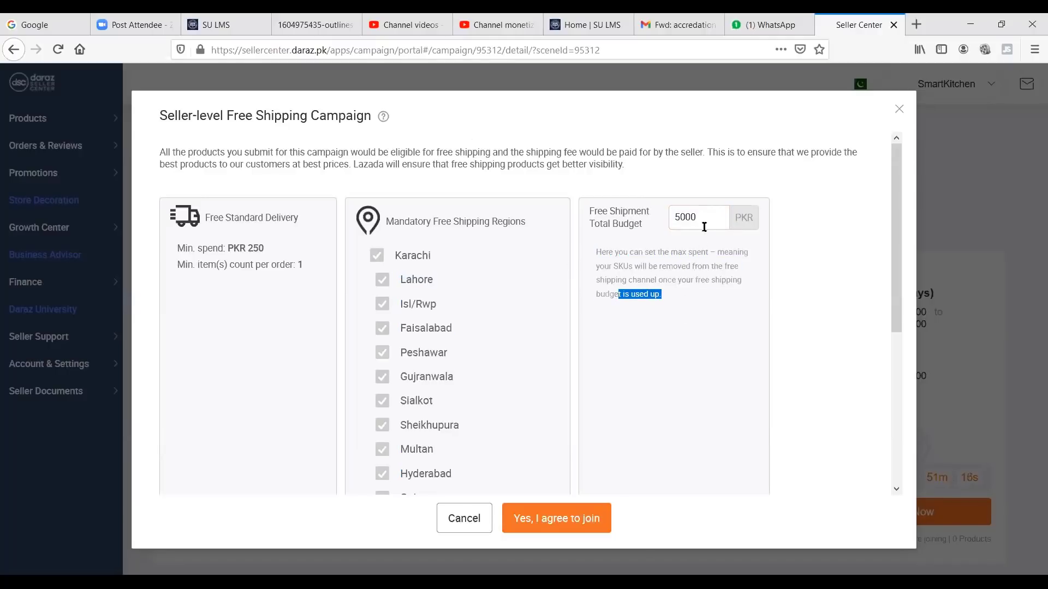
left_click_drag(705, 217, 675, 220)
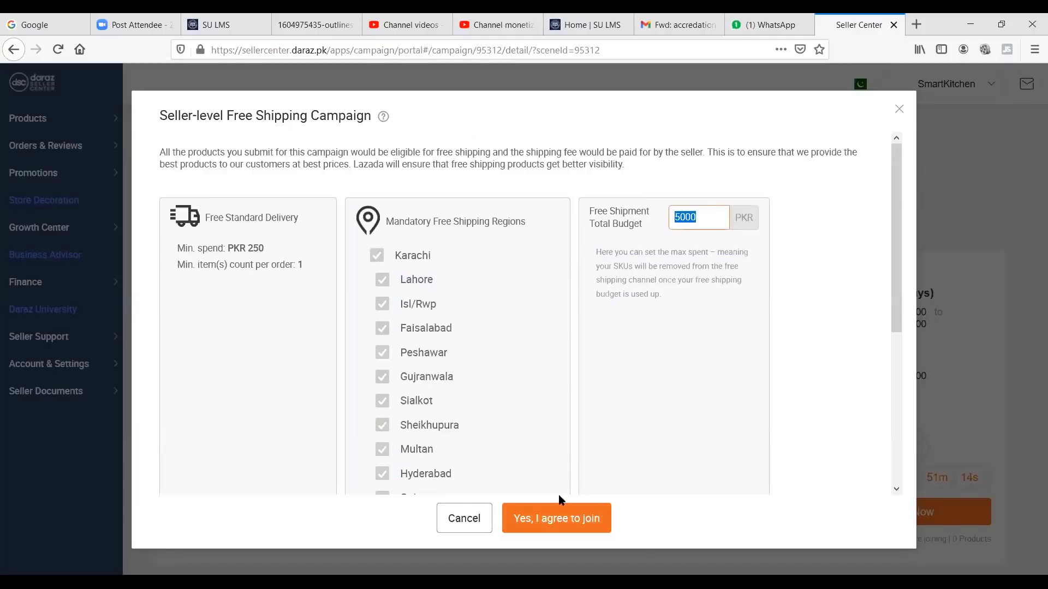
Step: Agree to join the Seller-level Free Shipping Campaign and open the product selection for its product submission
scroll(668, 370, "down", 3)
scroll(670, 372, "down", 2)
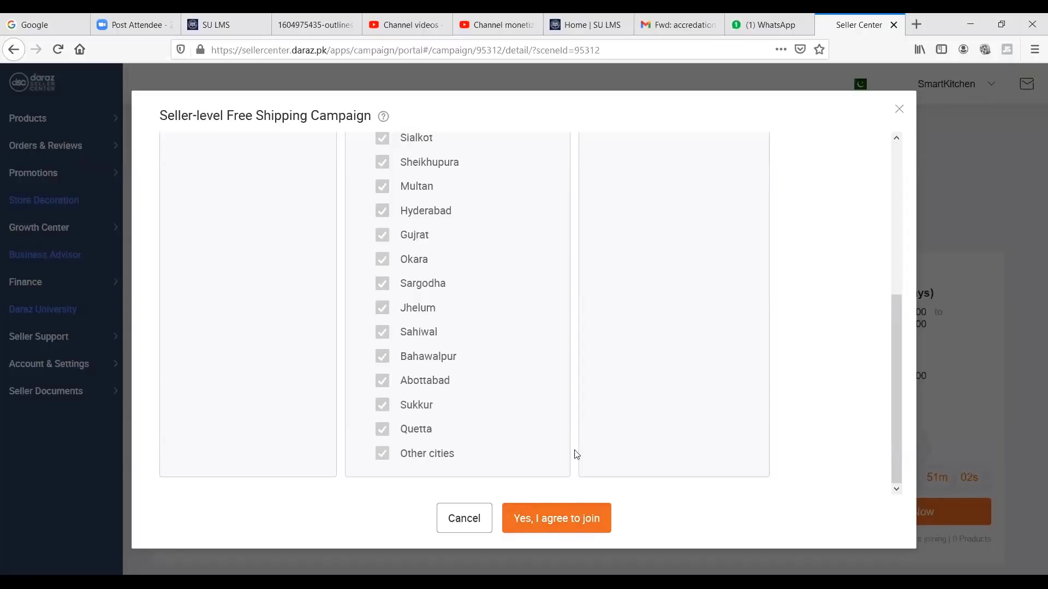
scroll(615, 345, "up", 5)
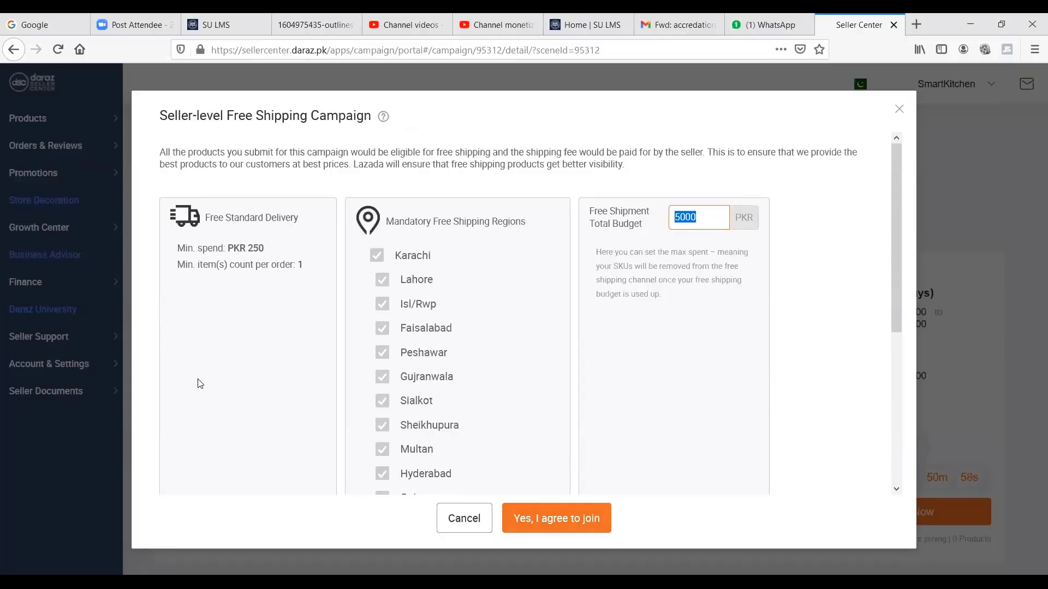
scroll(234, 342, "down", 5)
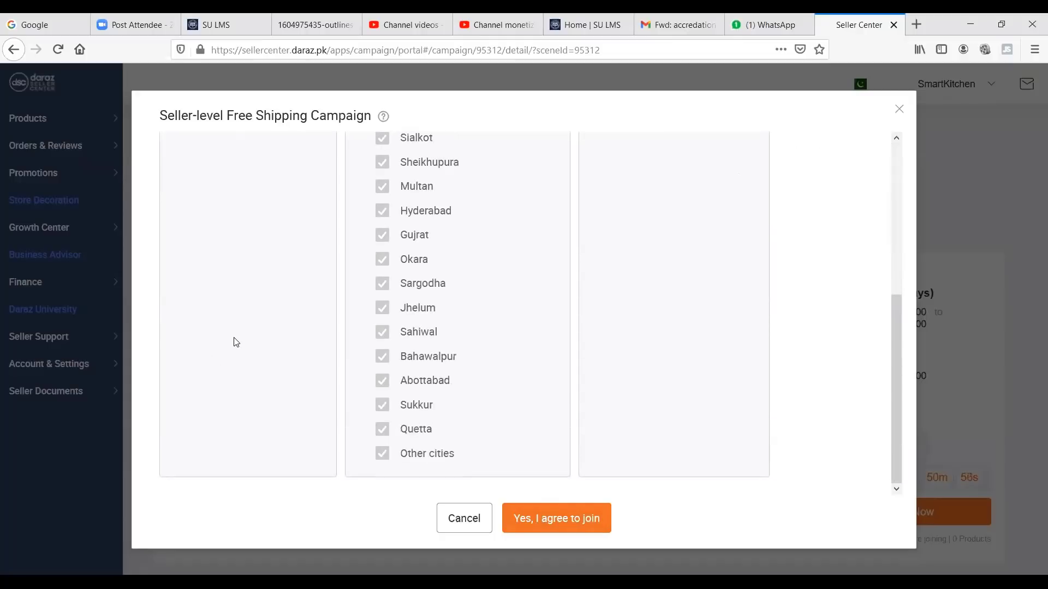
left_click(551, 518)
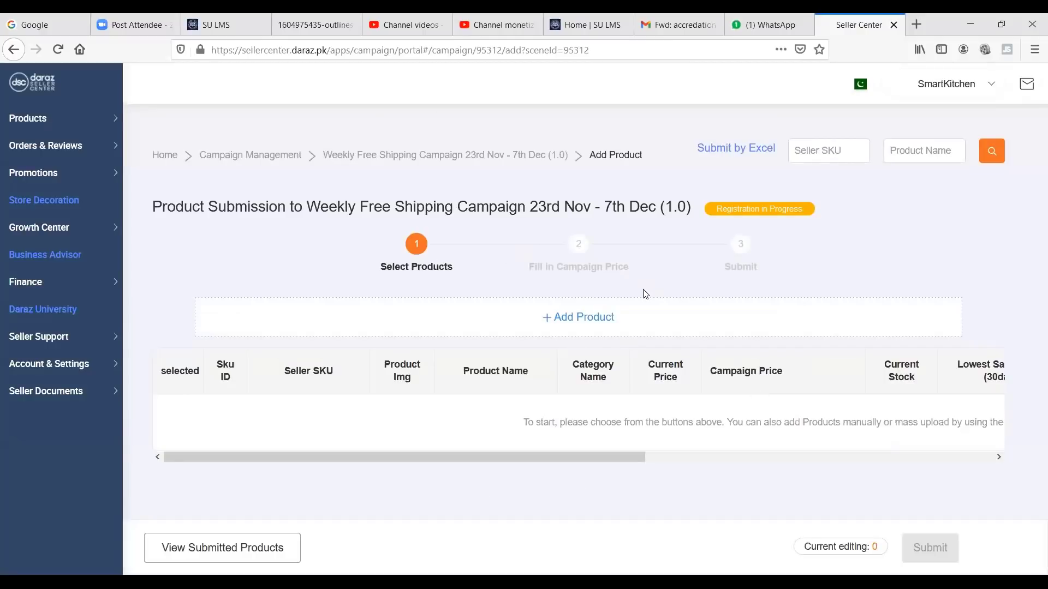
left_click(601, 320)
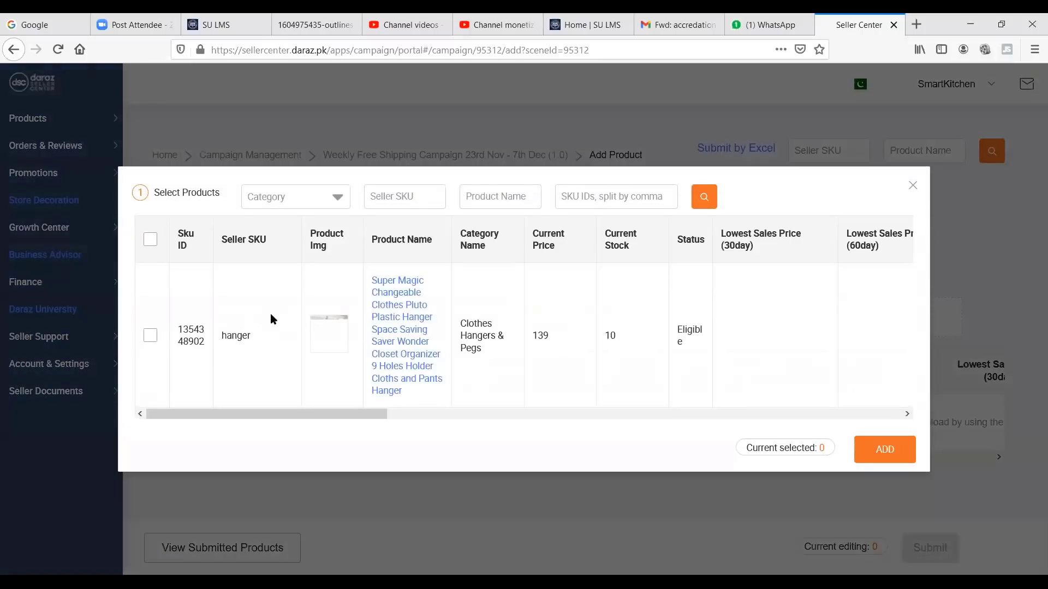
Step: Add the eligible hanger product to the Weekly Free Shipping Campaign submission and set its campaign price to 130
left_click(151, 336)
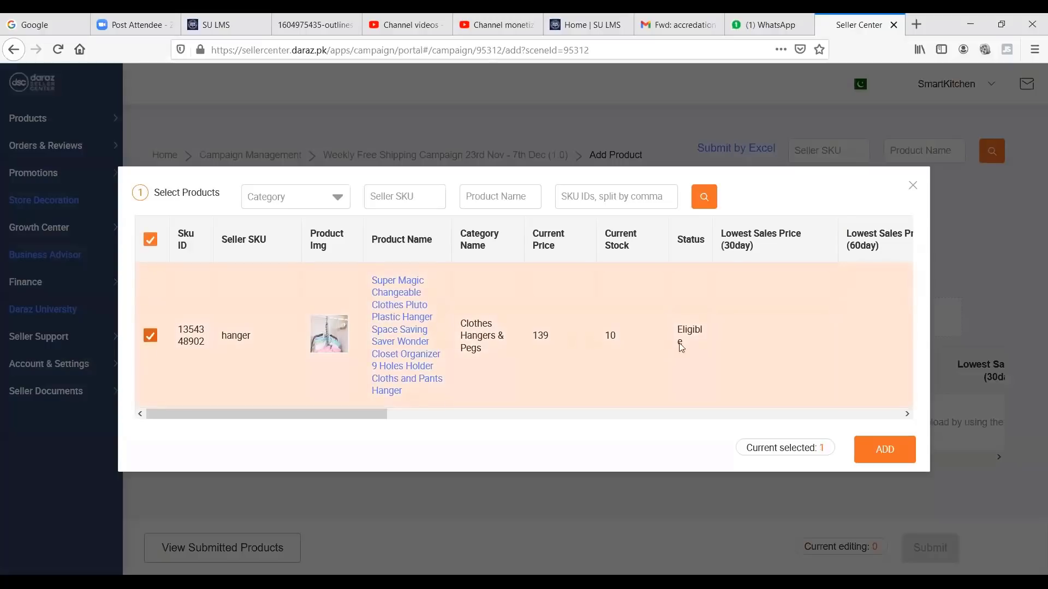
left_click(879, 456)
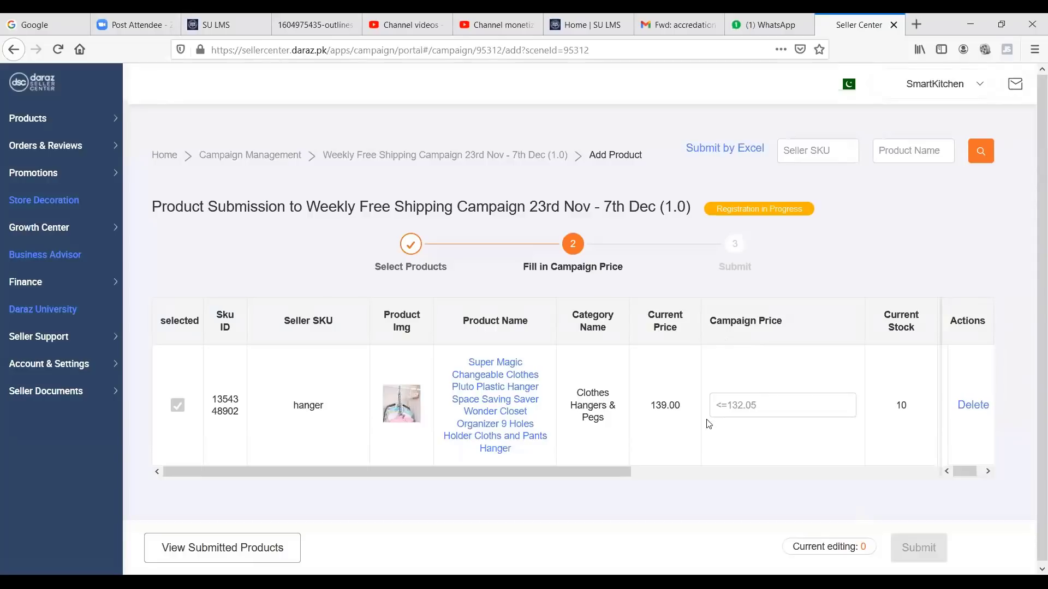
left_click(746, 407)
type("130")
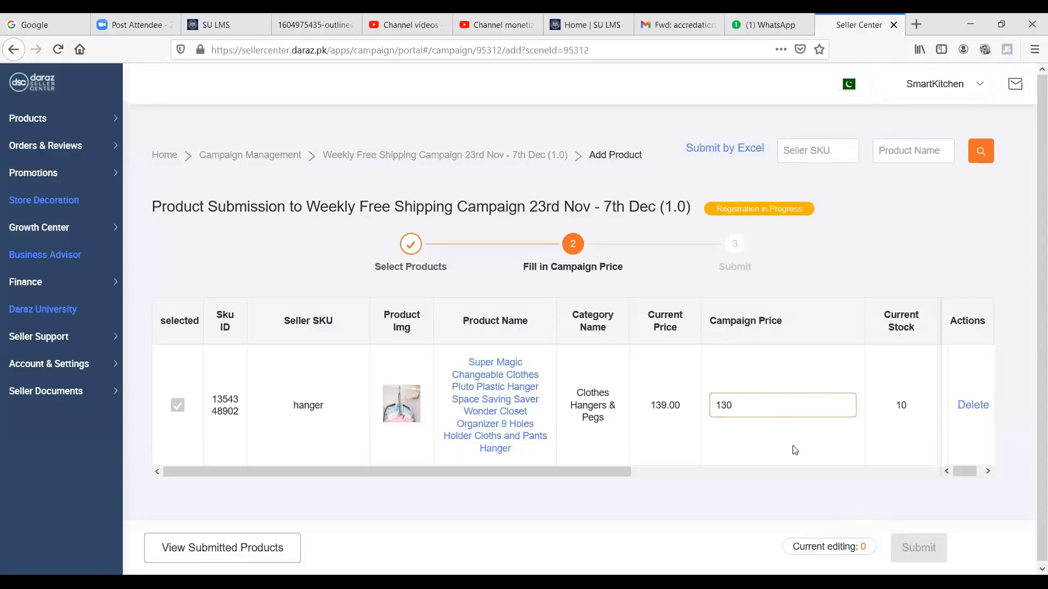
left_click(794, 452)
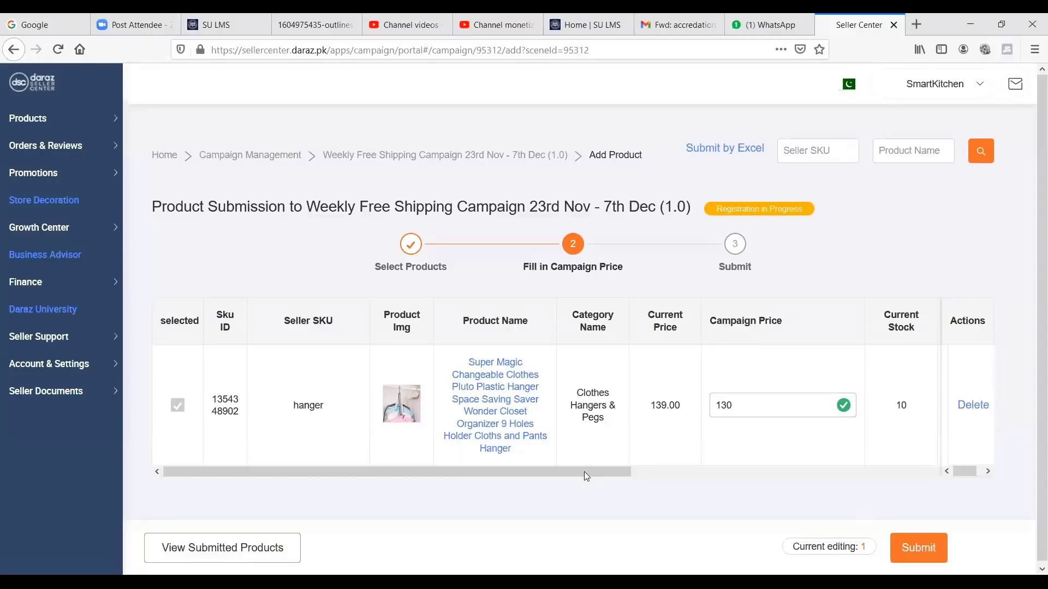
Step: Examine the hanger's submission row, including its current stock and the 30-day sales and onsite price columns
left_click_drag(584, 472, 829, 460)
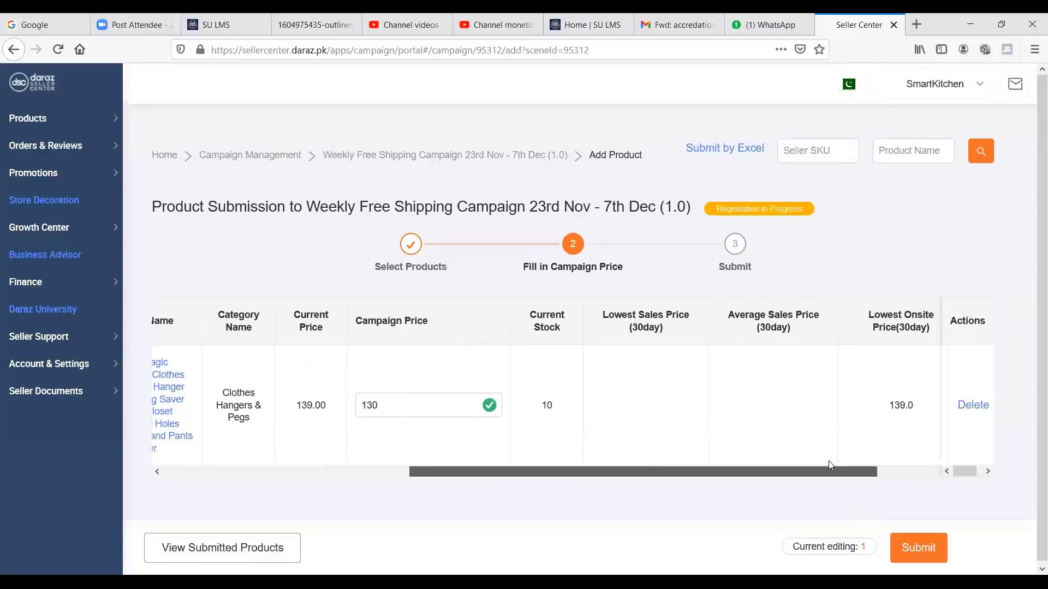
left_click_drag(554, 413, 540, 412)
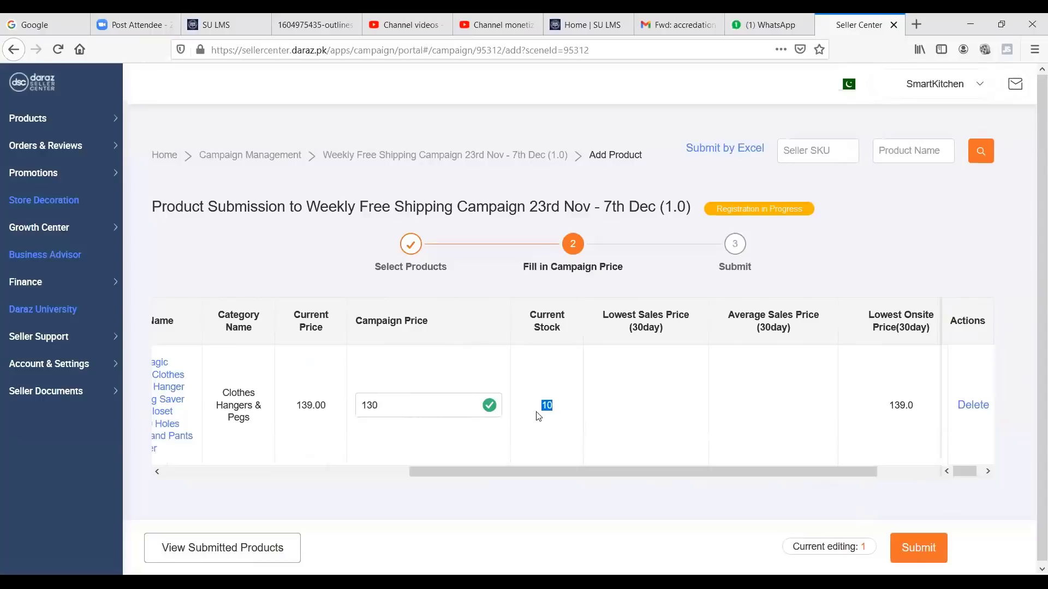
left_click(601, 397)
left_click_drag(648, 467, 760, 465)
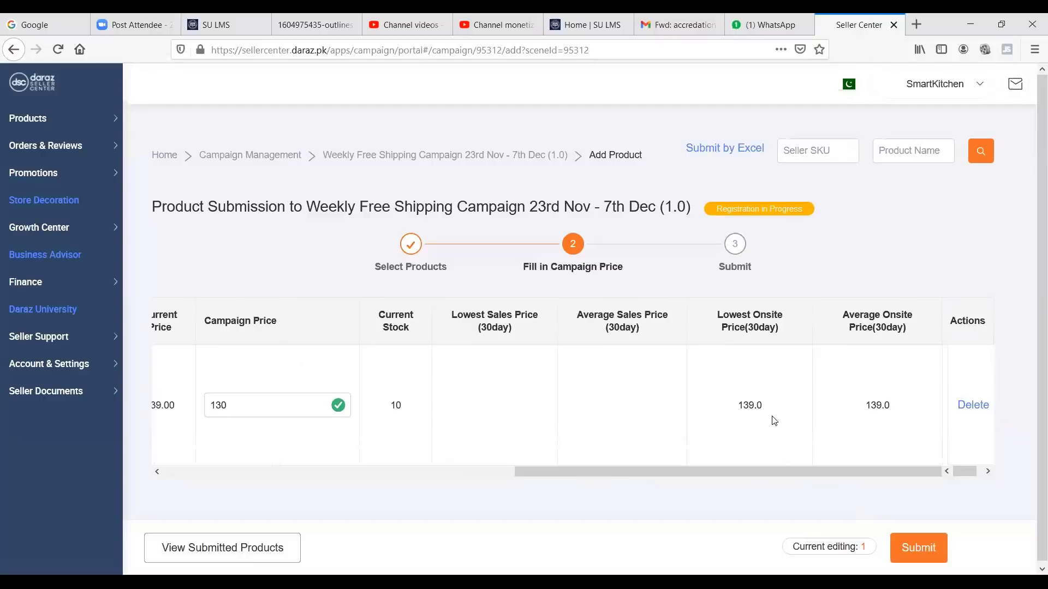
left_click_drag(757, 472, 898, 444)
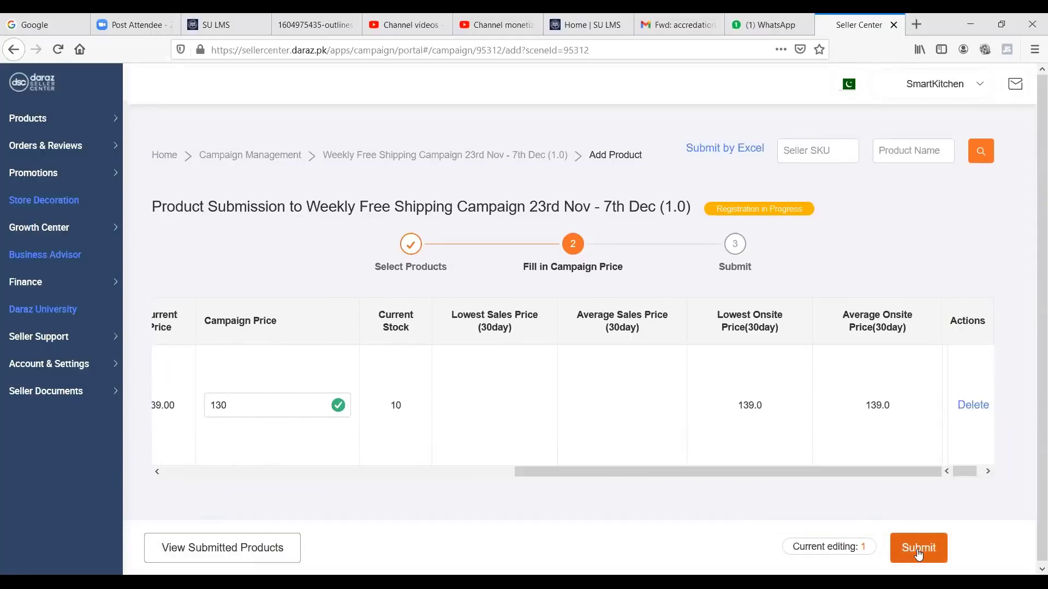
scroll(873, 448, "down", 1)
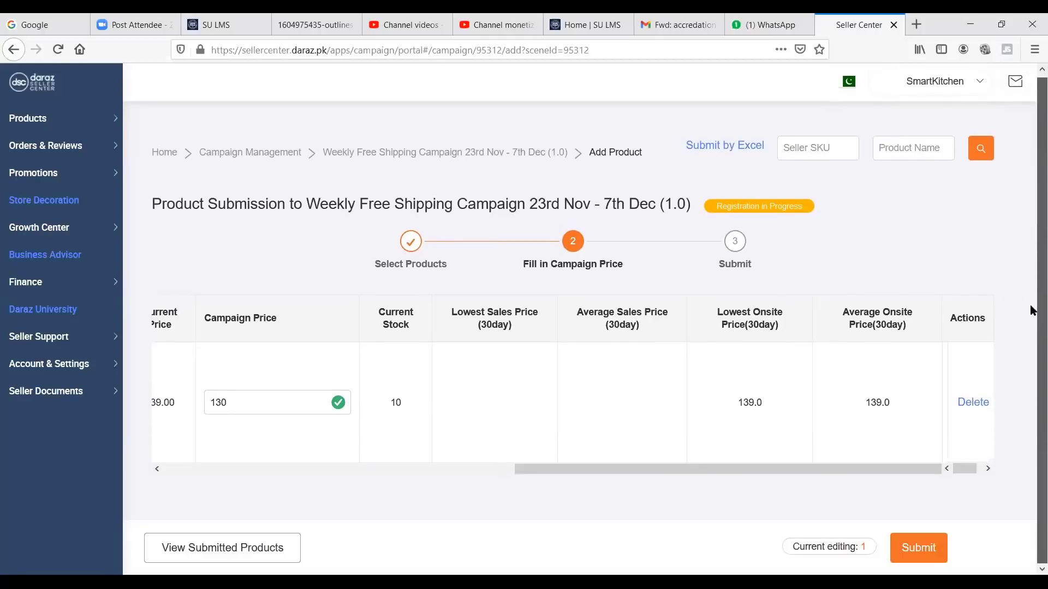
left_click_drag(741, 471, 318, 502)
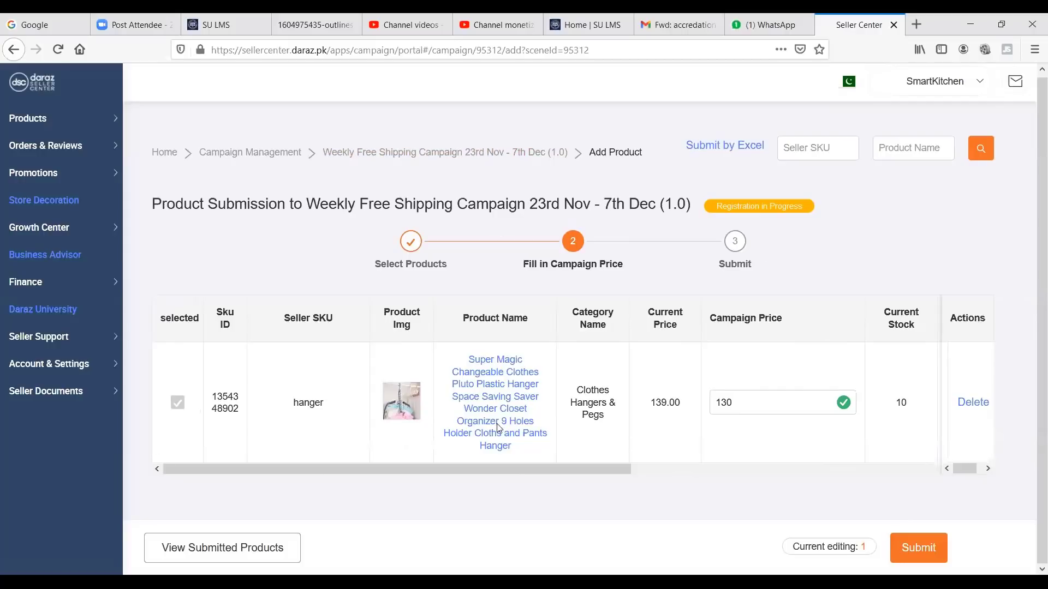
left_click_drag(499, 471, 433, 469)
Step: Return to Campaign Management and open the 12.12 Bundles Campaign 12th - 18th Dec from the available campaigns
left_click(279, 157)
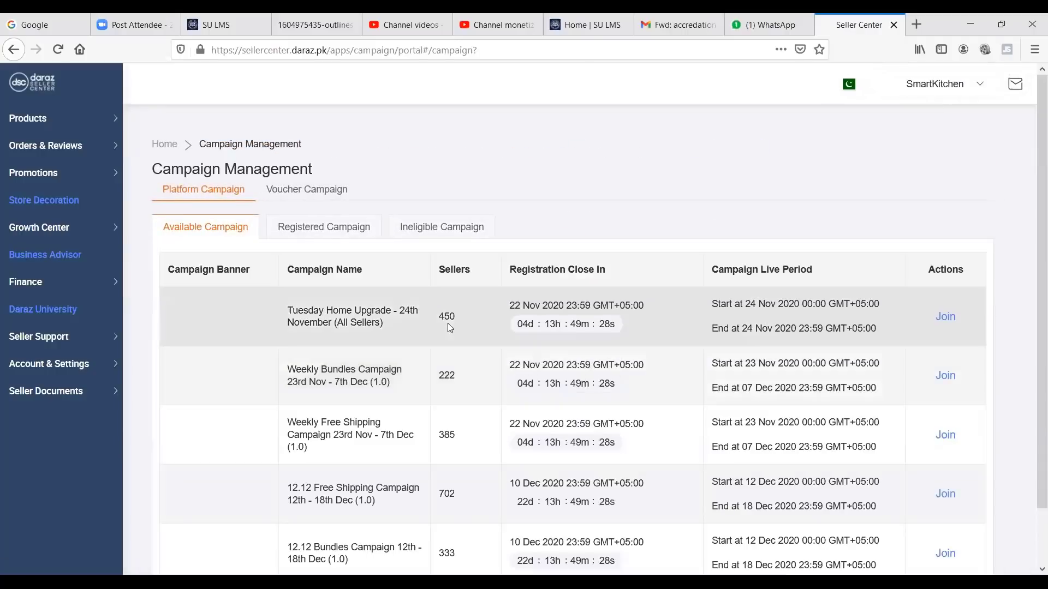
scroll(401, 459, "down", 1)
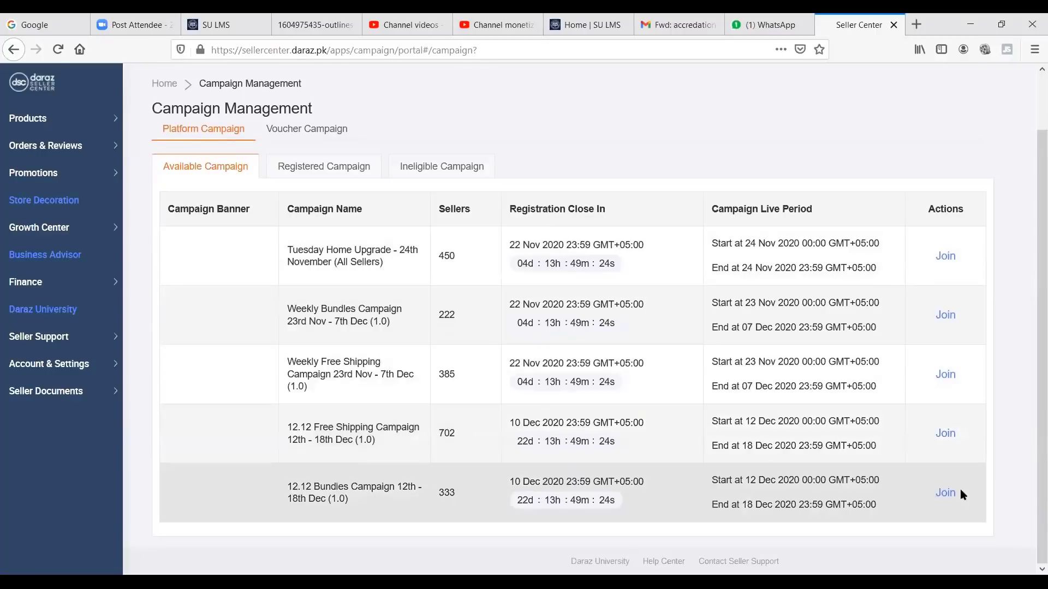
left_click(942, 494)
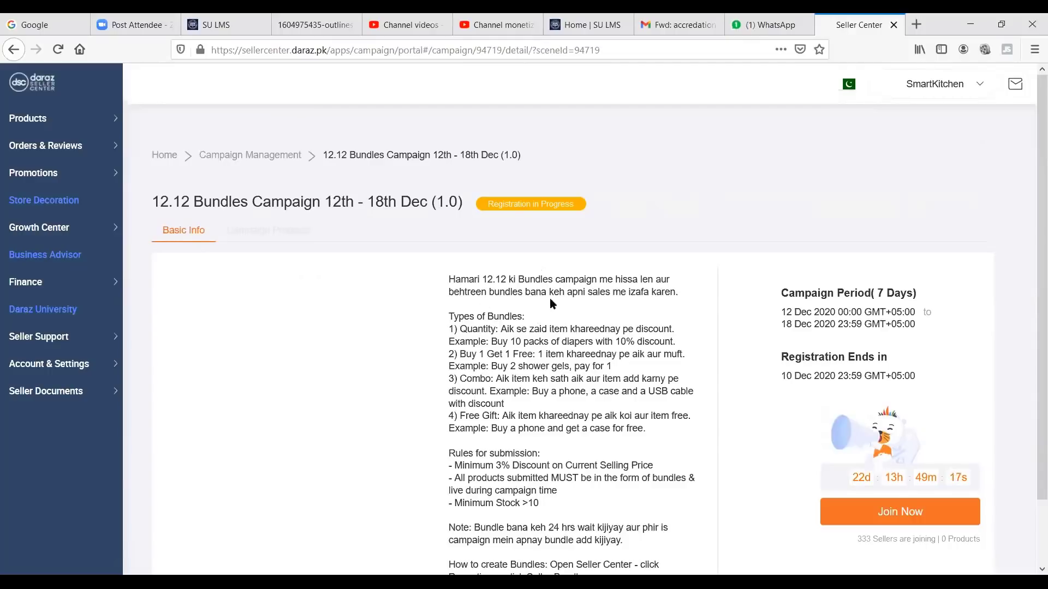
Step: Read the bundle types described for the campaign: Quantity, Buy 1 Get 1 Free, Combo and Free Gift
scroll(608, 303, "down", 2)
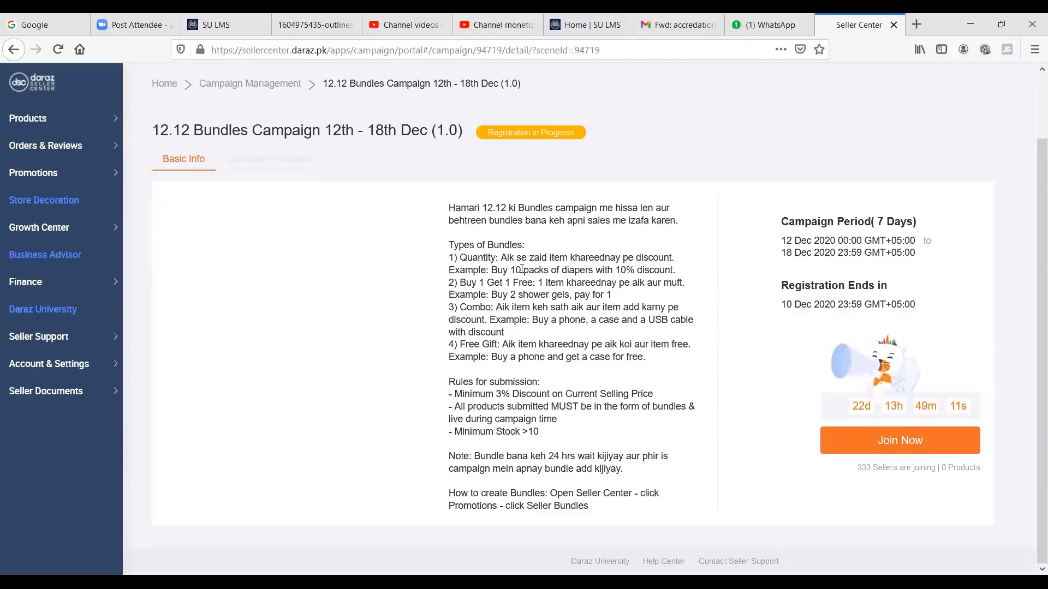
left_click_drag(491, 271, 686, 271)
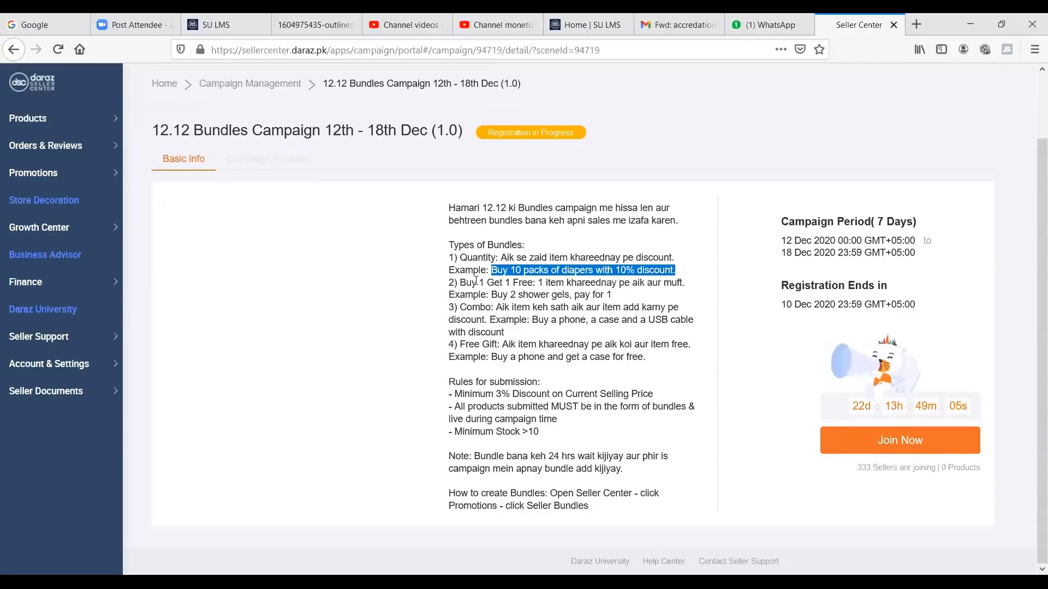
left_click_drag(471, 281, 546, 281)
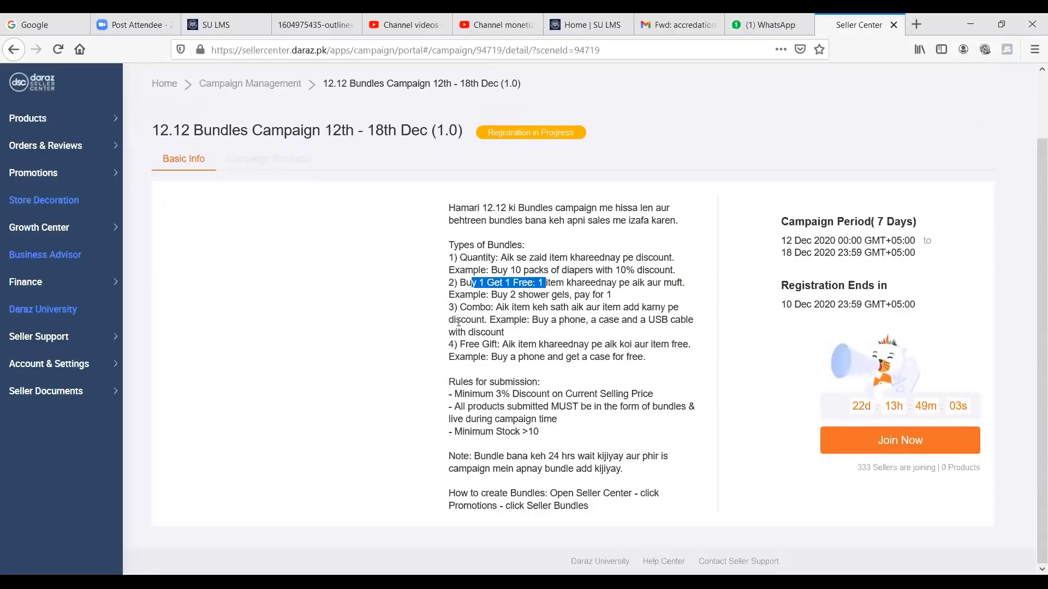
left_click_drag(464, 306, 527, 308)
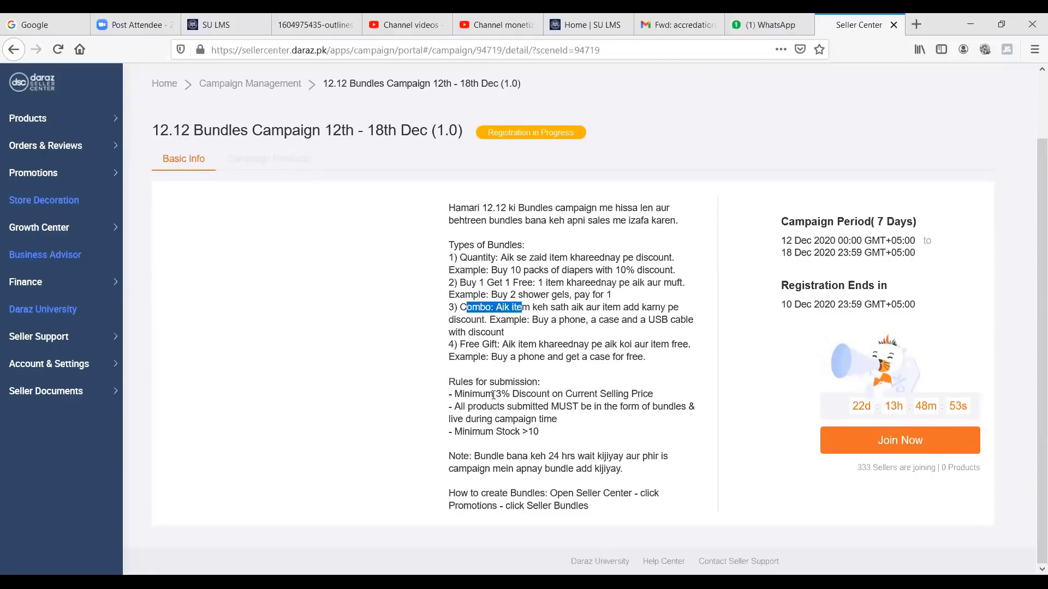
Step: Review the campaign's submission rules on minimum discount, products in bundle form and minimum stock
left_click_drag(493, 394, 656, 401)
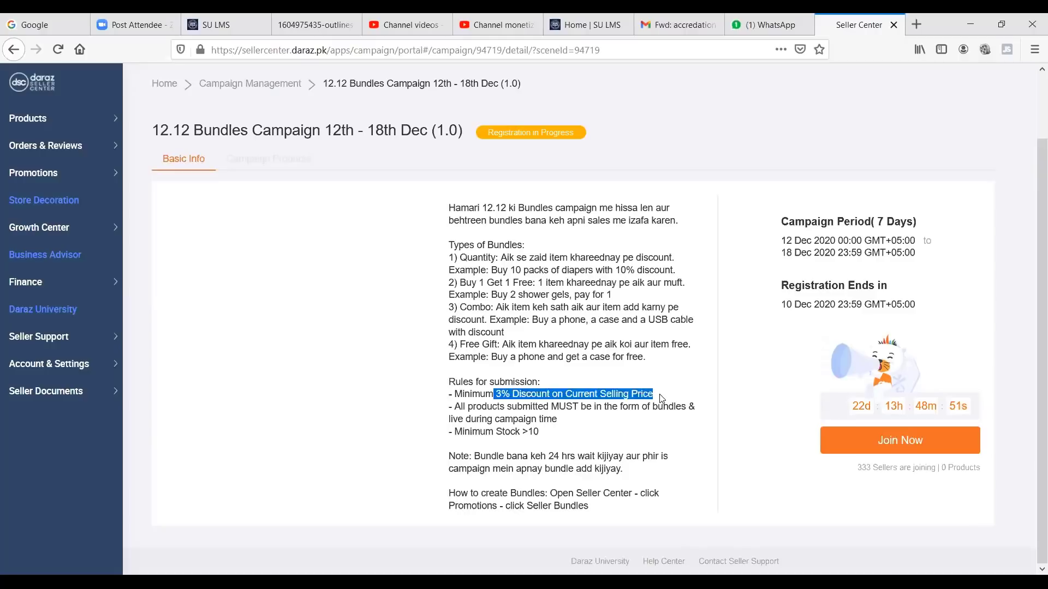
double_click(660, 396)
left_click(661, 398)
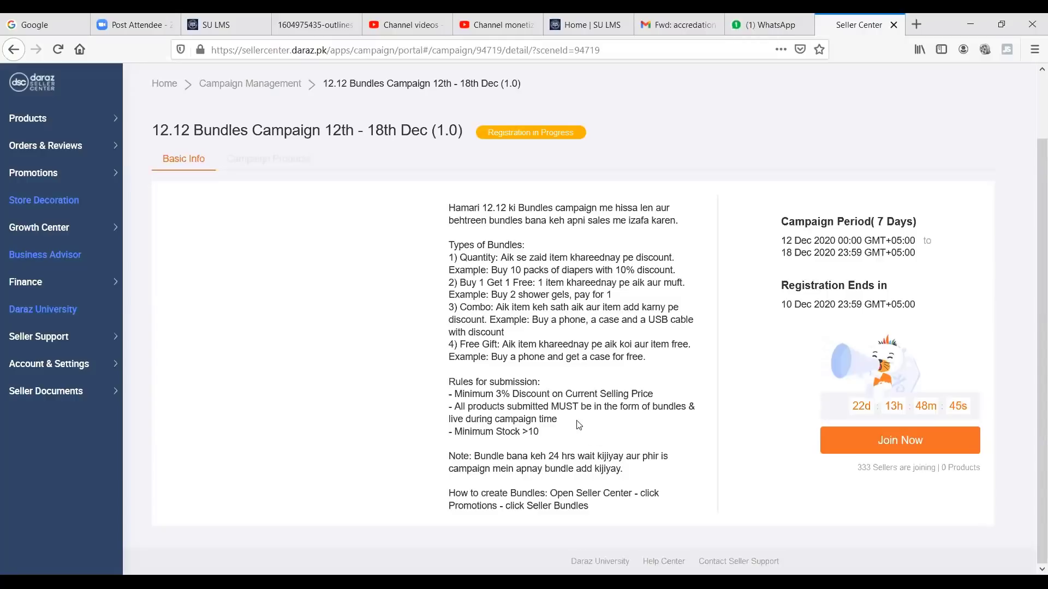
left_click_drag(579, 425, 449, 407)
left_click_drag(521, 245, 566, 359)
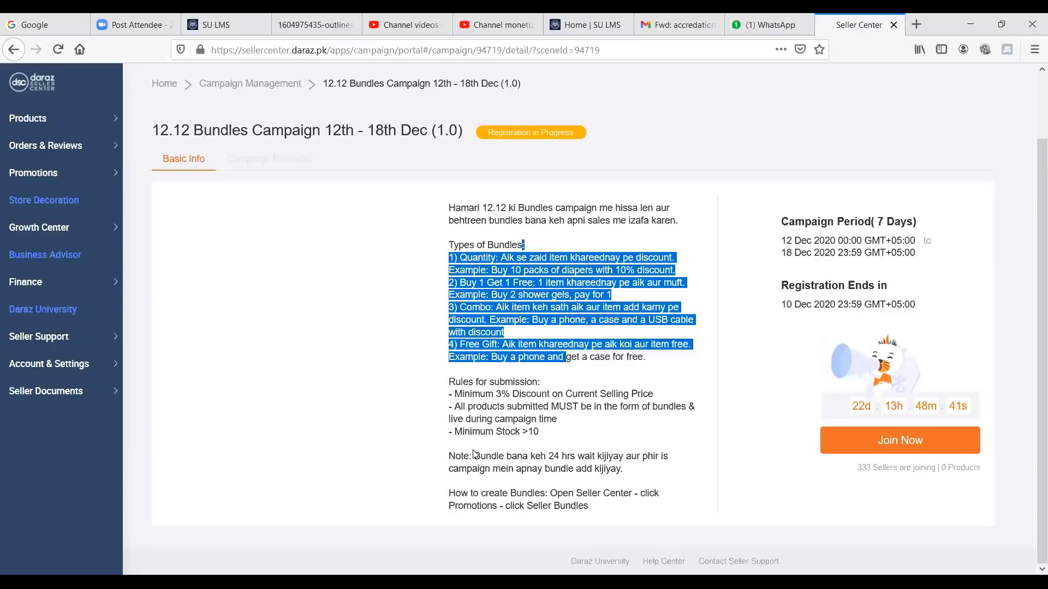
left_click_drag(538, 434, 441, 430)
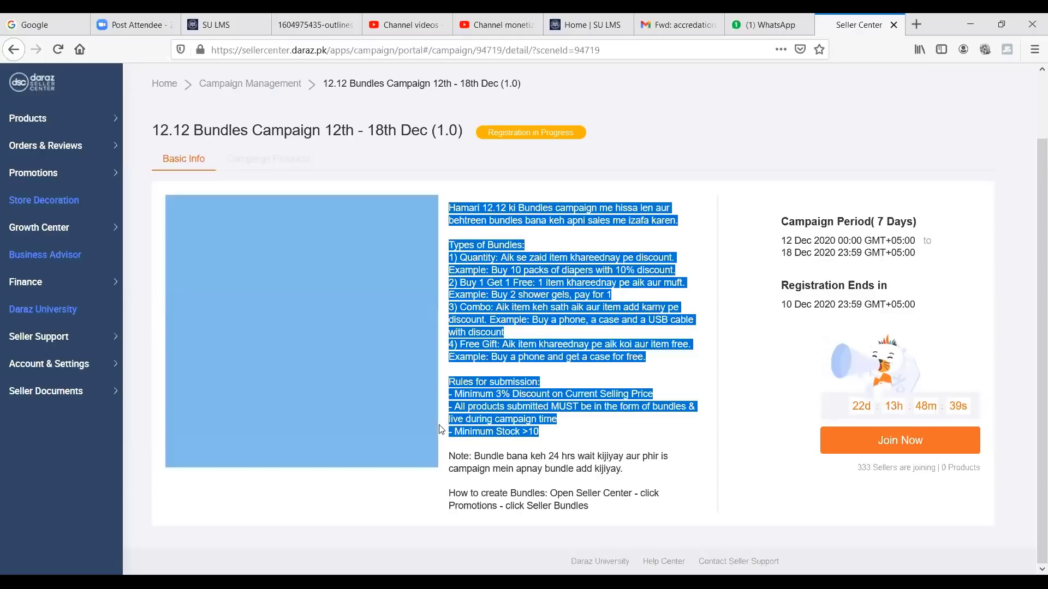
left_click(595, 426)
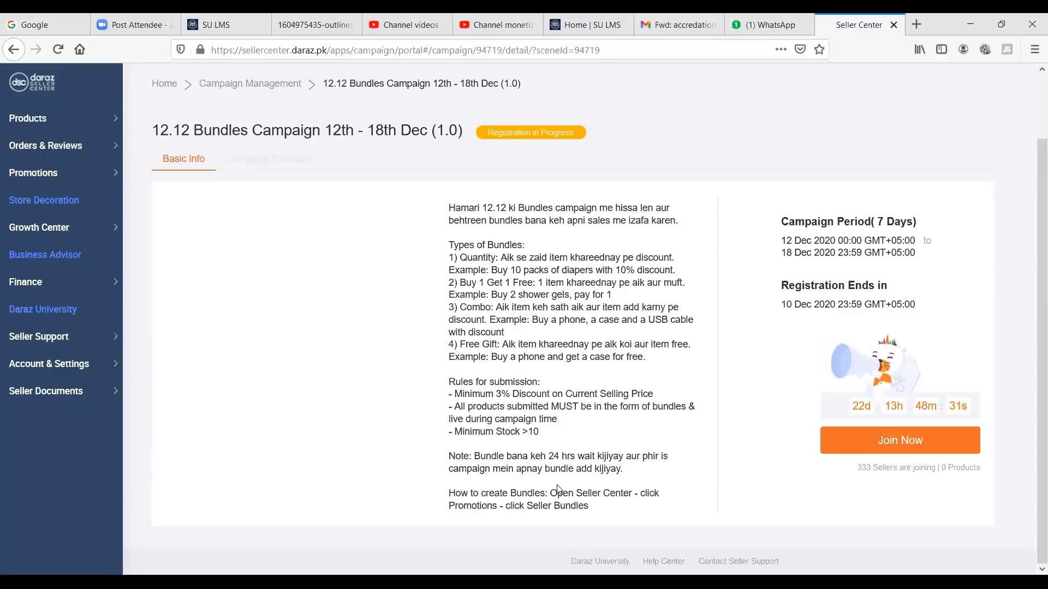
Step: Try to add a product to the 12.12 Bundles Campaign submission, then close the product selection
left_click(866, 443)
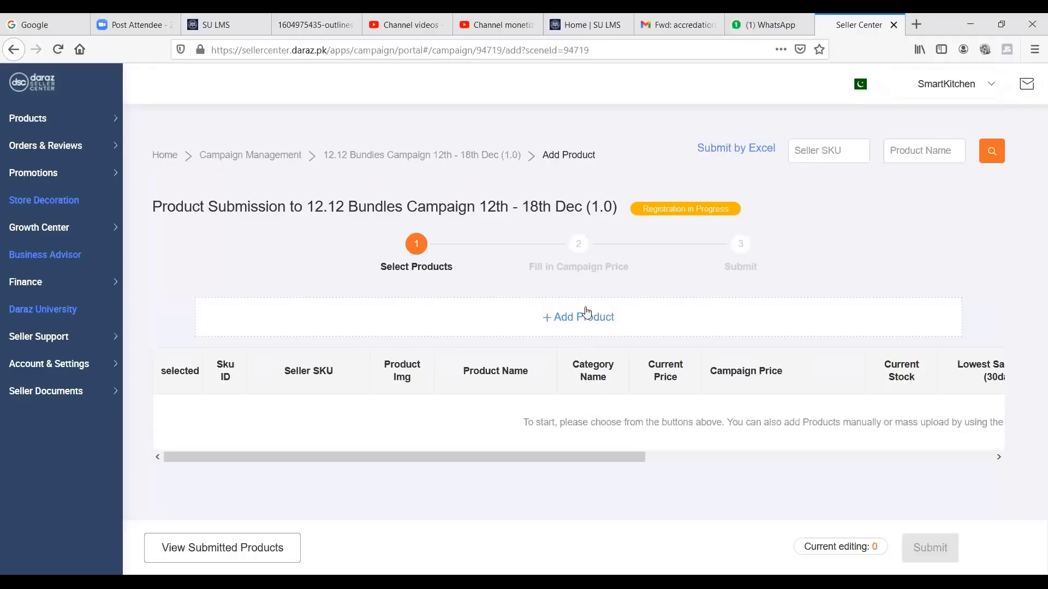
left_click(588, 324)
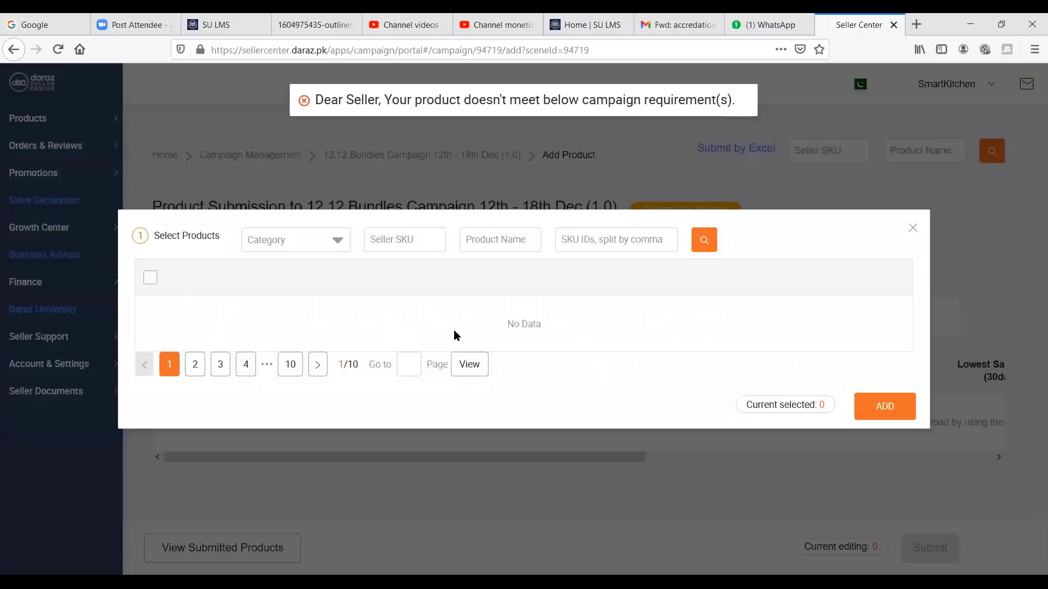
left_click(913, 227)
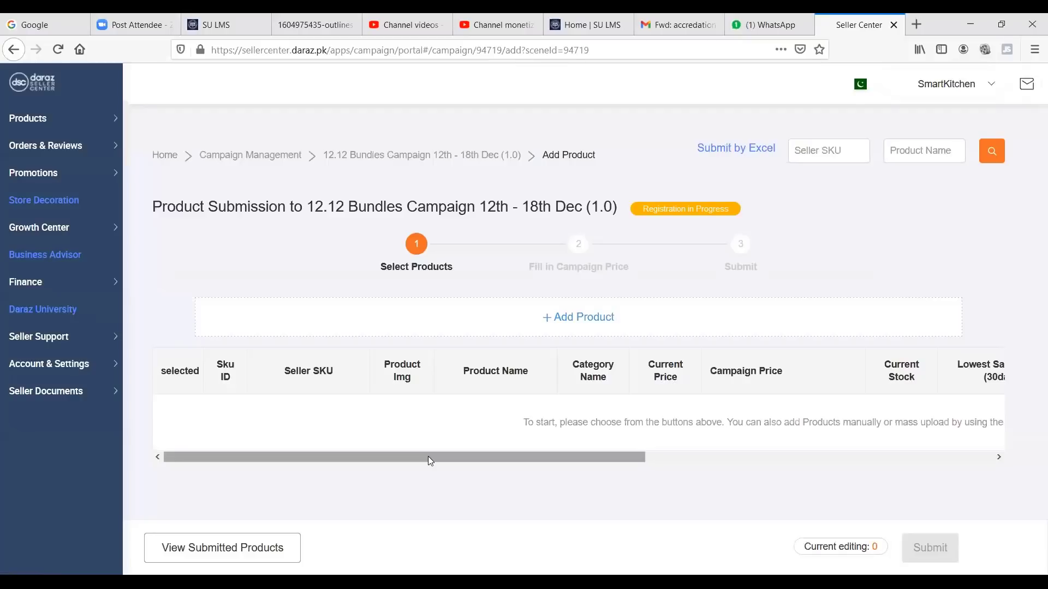
left_click_drag(433, 458, 432, 494)
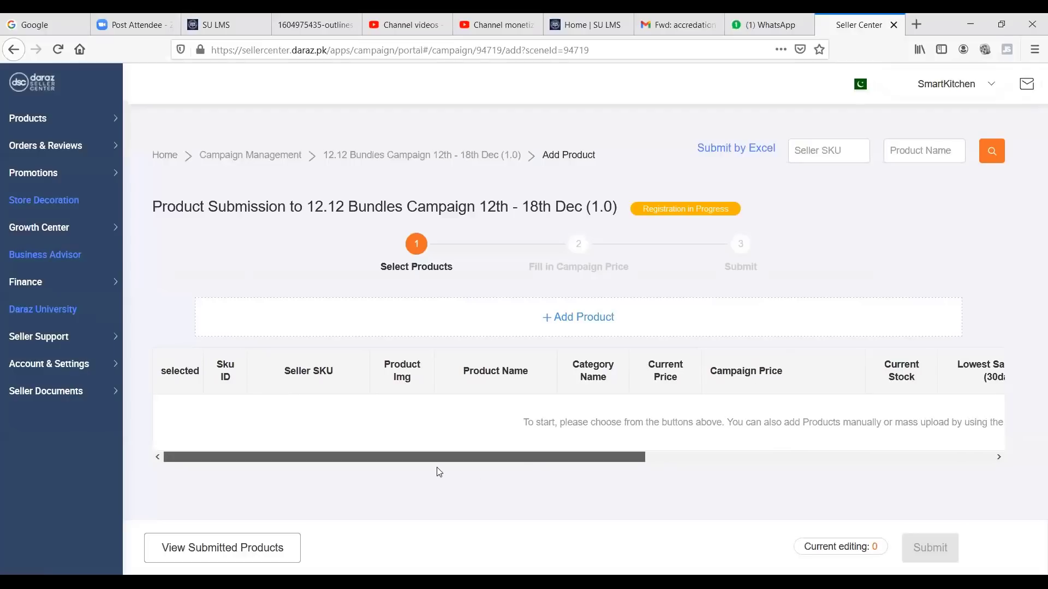
left_click_drag(514, 459, 628, 458)
scroll(697, 436, "right", 5)
left_click_drag(791, 465, 543, 505)
Step: Go to the Seller Bundles promotions and start a new promotion
mouse_move(68, 175)
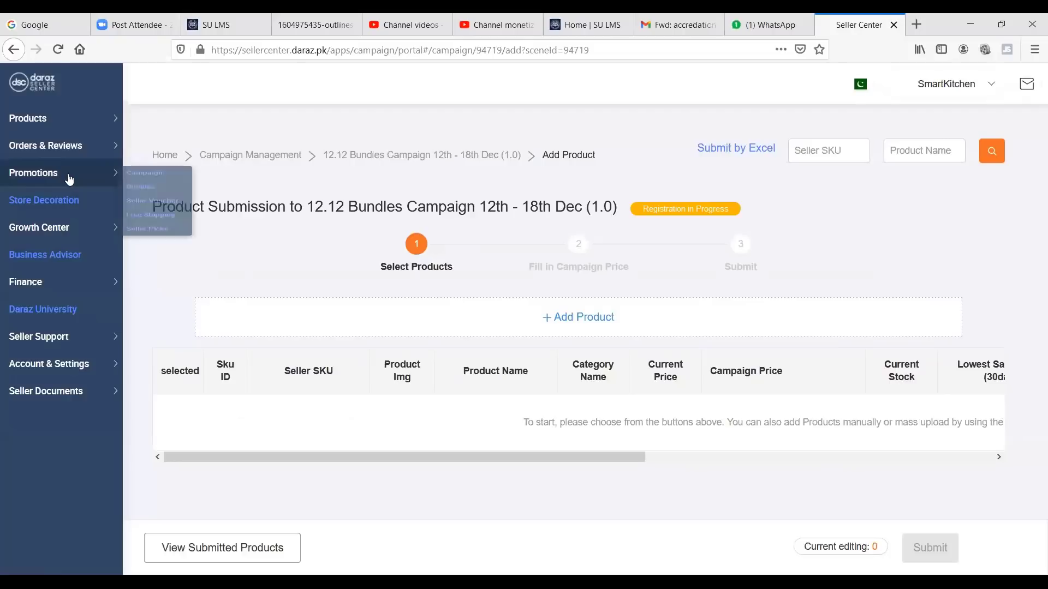
left_click(143, 201)
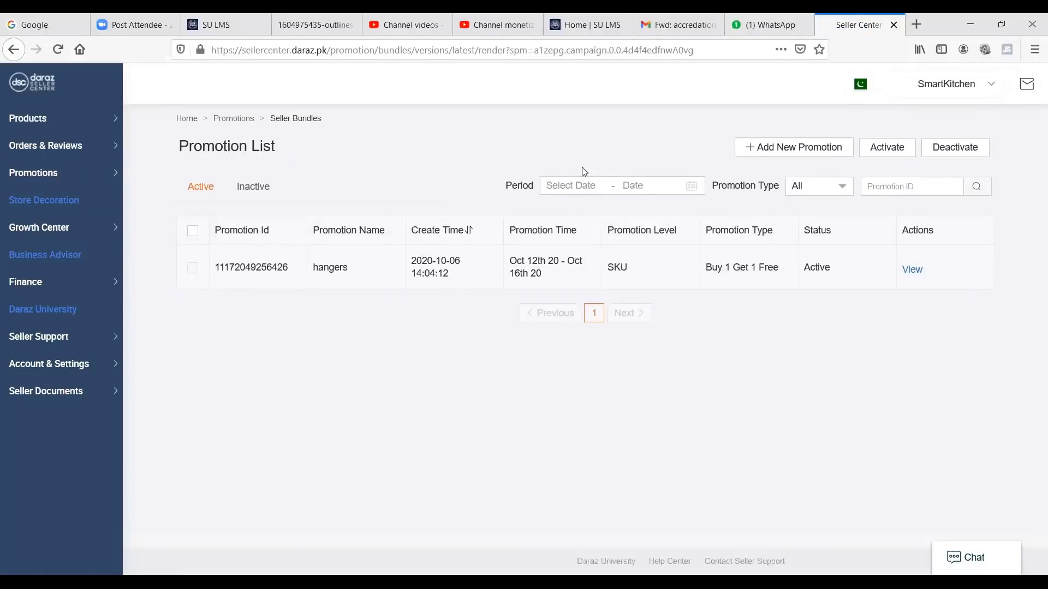
left_click(808, 149)
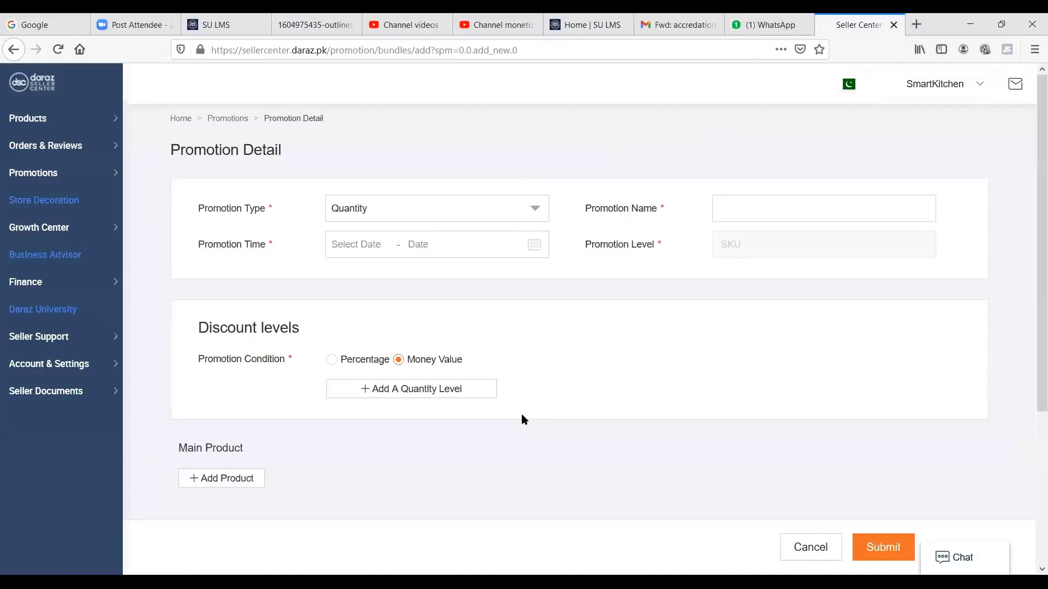
Step: Look through the available promotion types and the promotion name and time fields of the new bundle
left_click(516, 217)
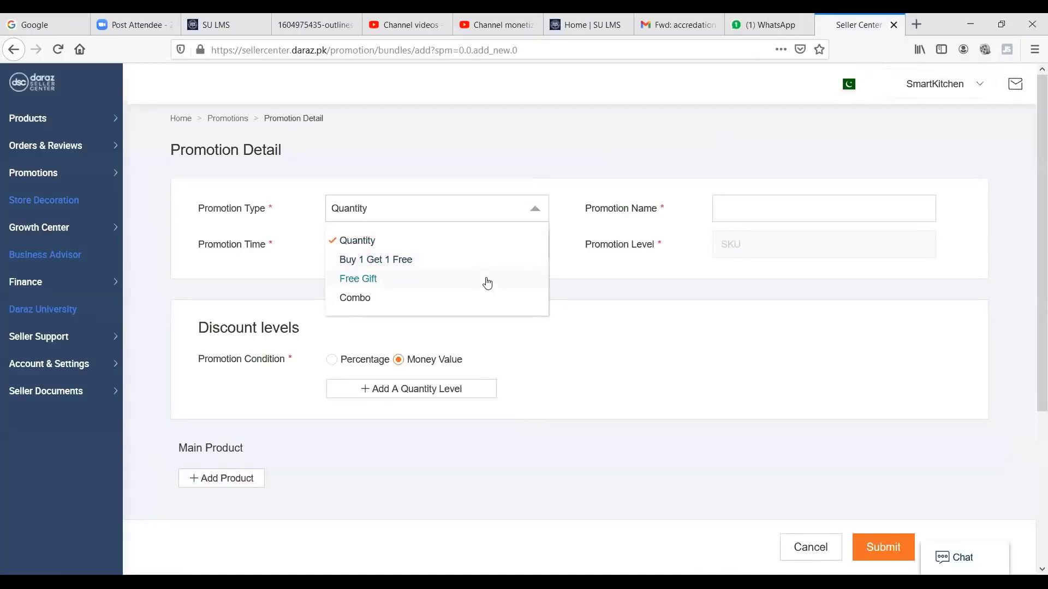
left_click(775, 374)
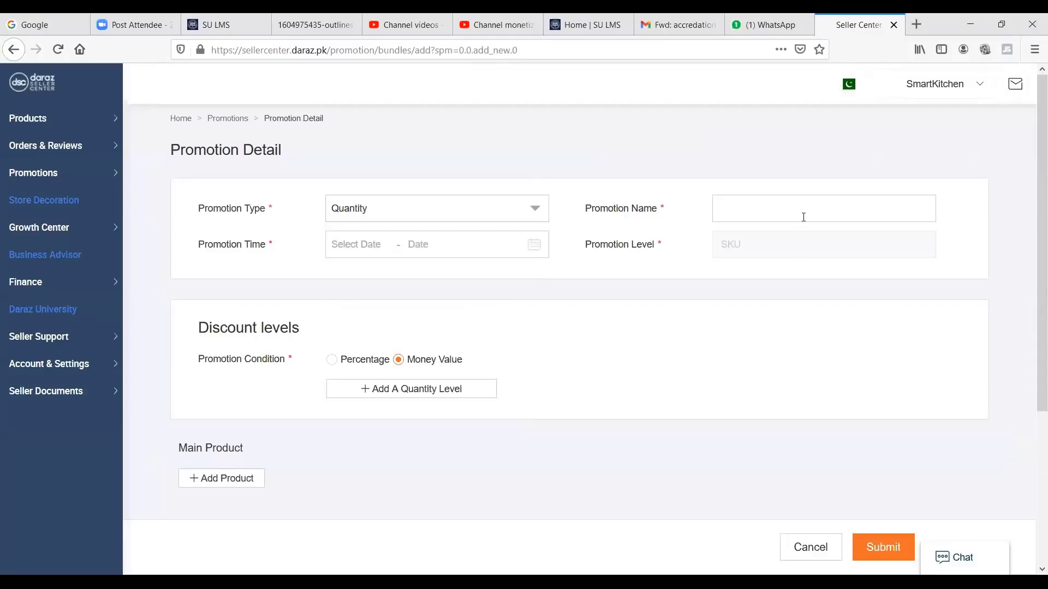
left_click(835, 210)
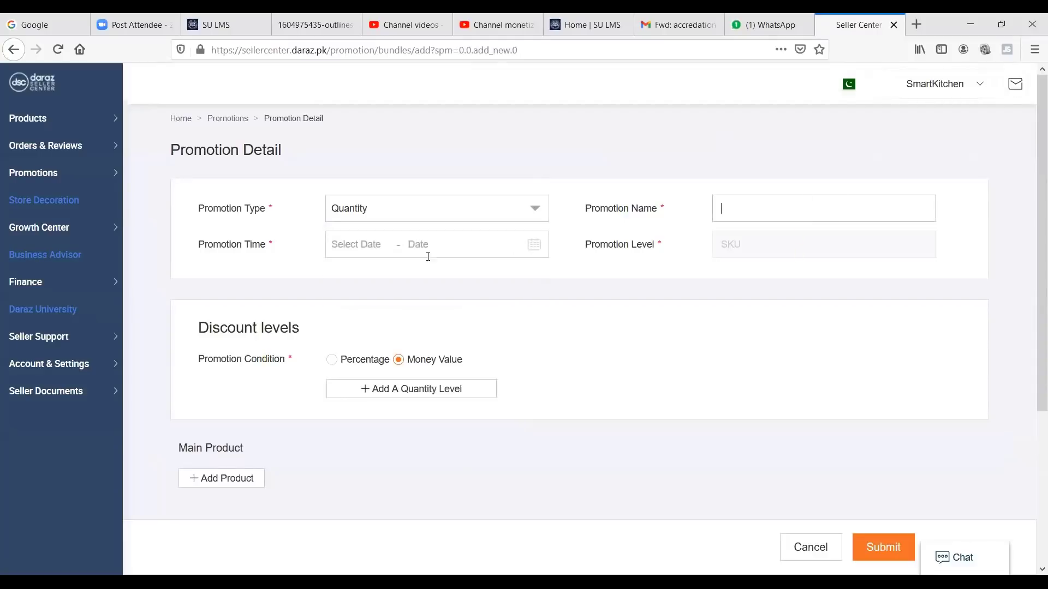
left_click(397, 246)
left_click(741, 329)
Step: Try the Percentage condition, switch the discount levels back to Money Value, and add an empty quantity level
left_click(332, 359)
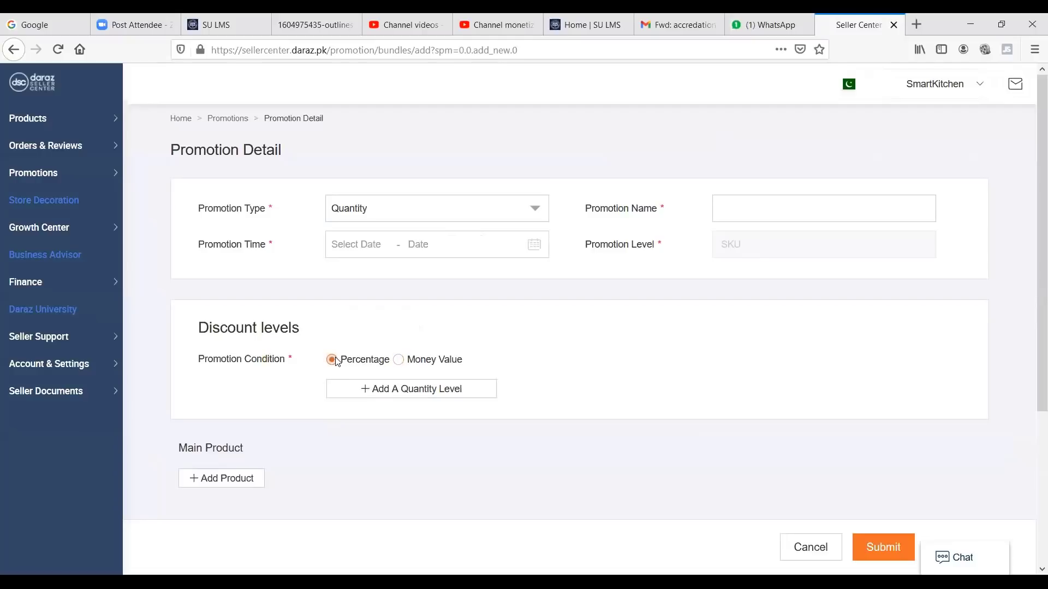
left_click(409, 361)
left_click(398, 391)
left_click(445, 400)
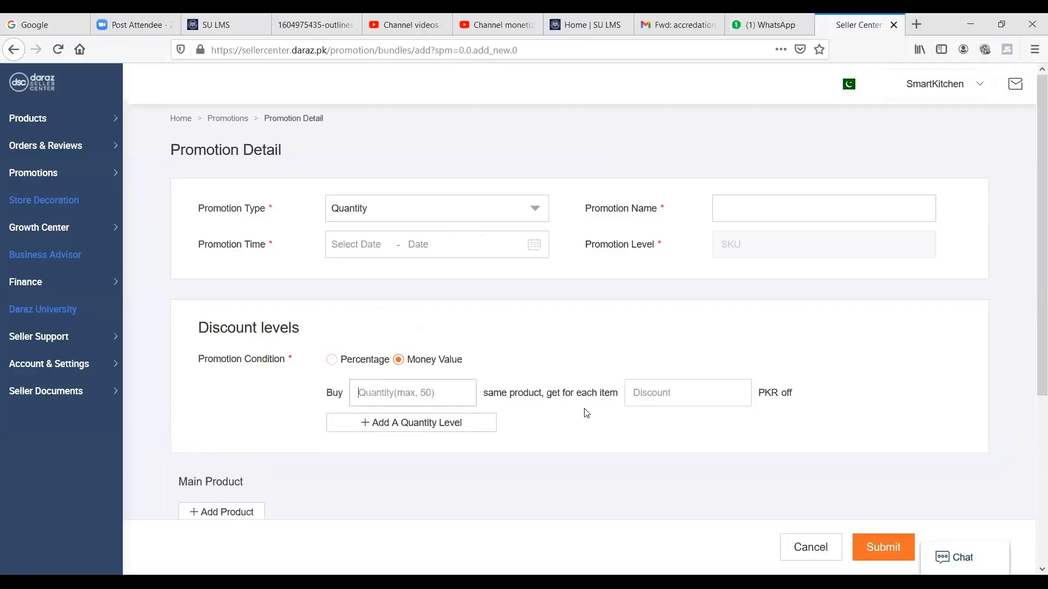
left_click(703, 382)
scroll(330, 470, "down", 5)
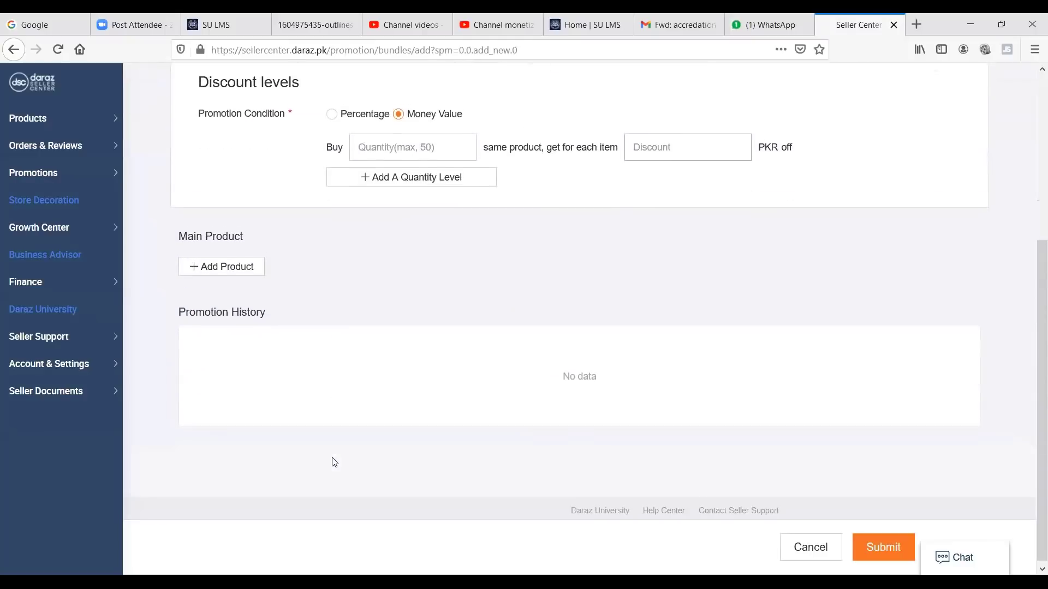
Step: Go to the Seller Voucher promotions, dismiss the welcome guide and start a new voucher
scroll(323, 454, "up", 5)
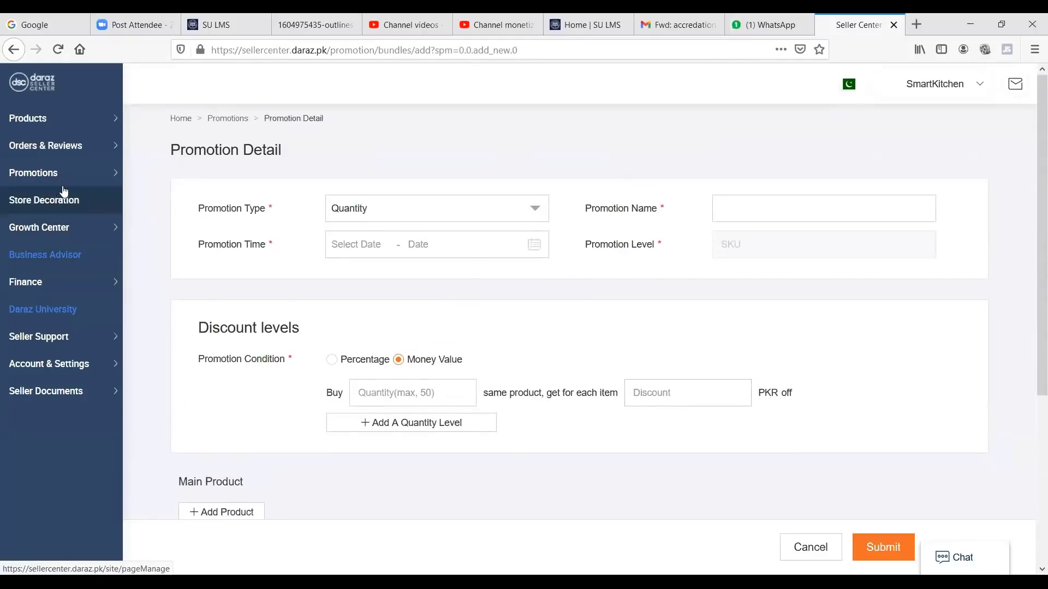
mouse_move(110, 174)
left_click(152, 228)
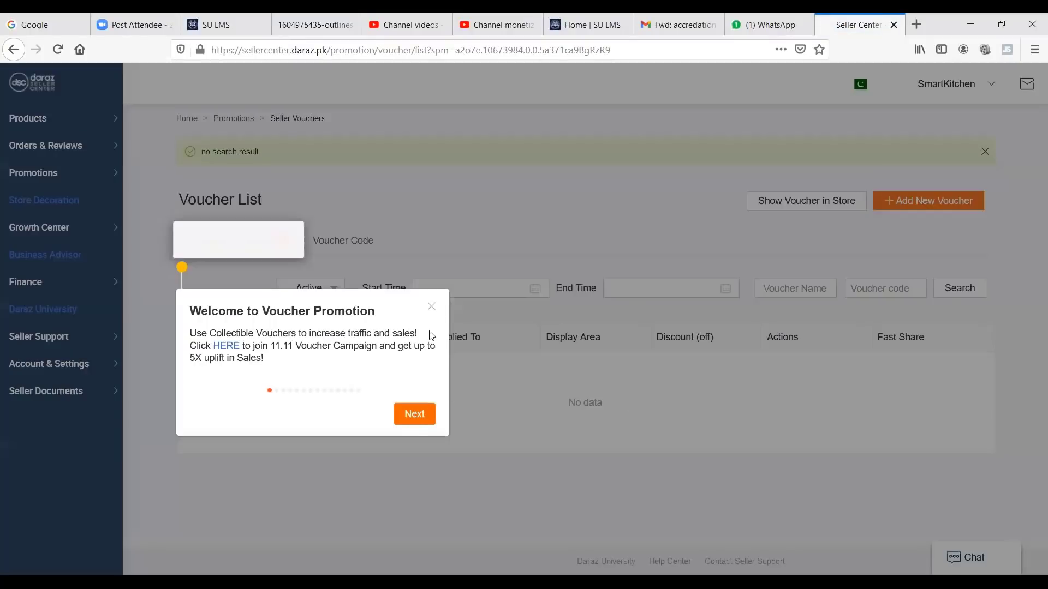
left_click(432, 309)
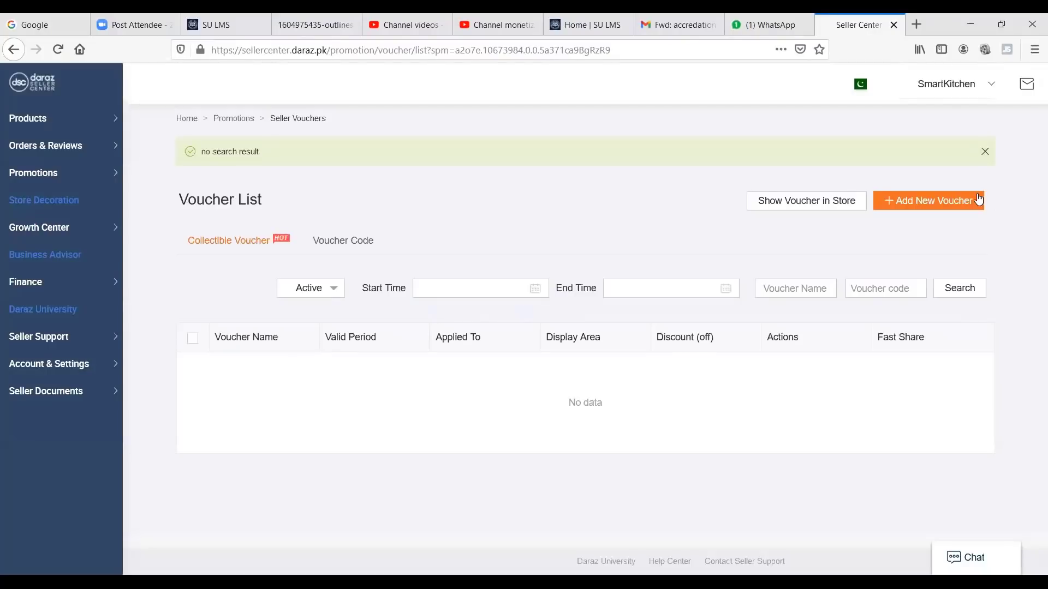
left_click(928, 203)
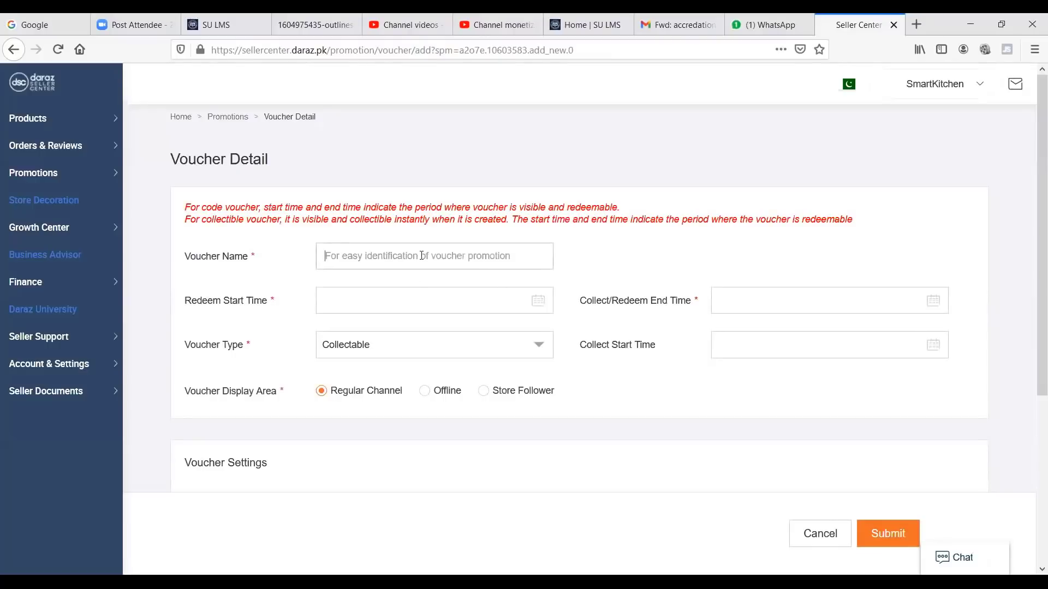
Step: Check the new voucher's name and redeem start and end time fields, and set the voucher type to Voucher Code
left_click(344, 254)
left_click(357, 302)
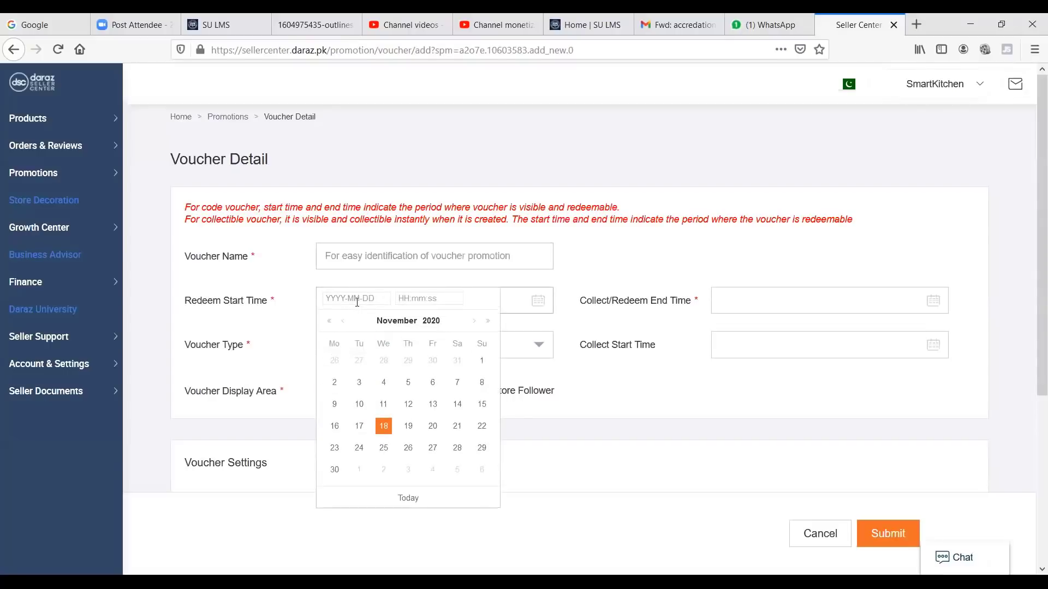
left_click(742, 295)
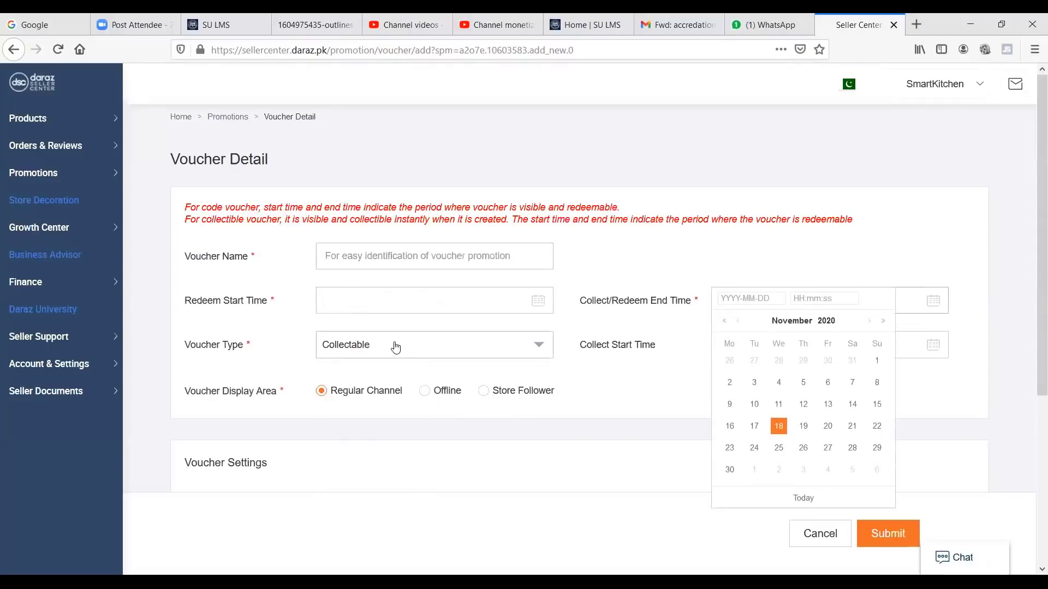
left_click(581, 449)
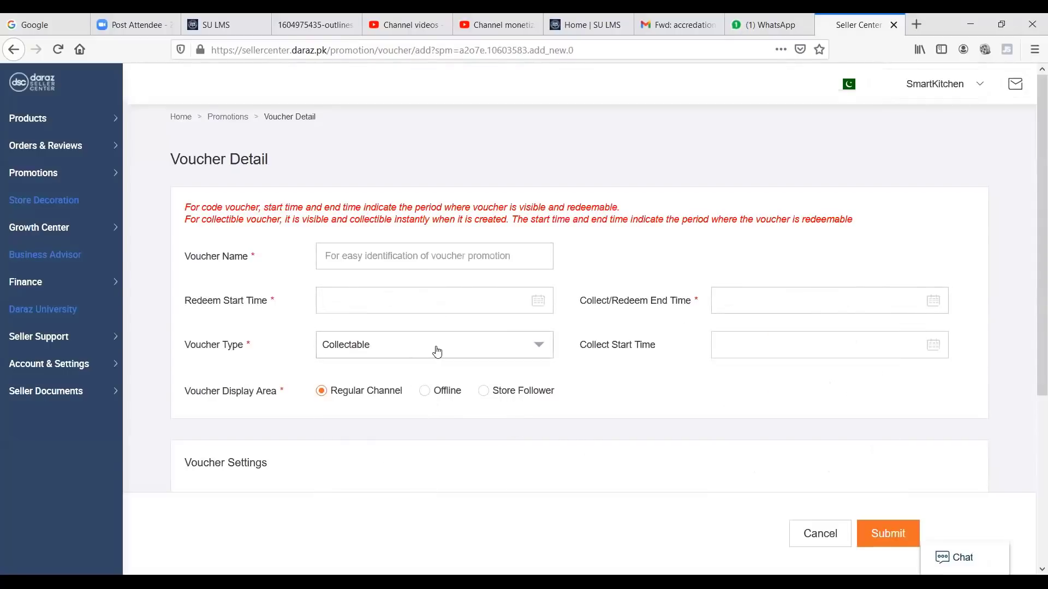
left_click(437, 350)
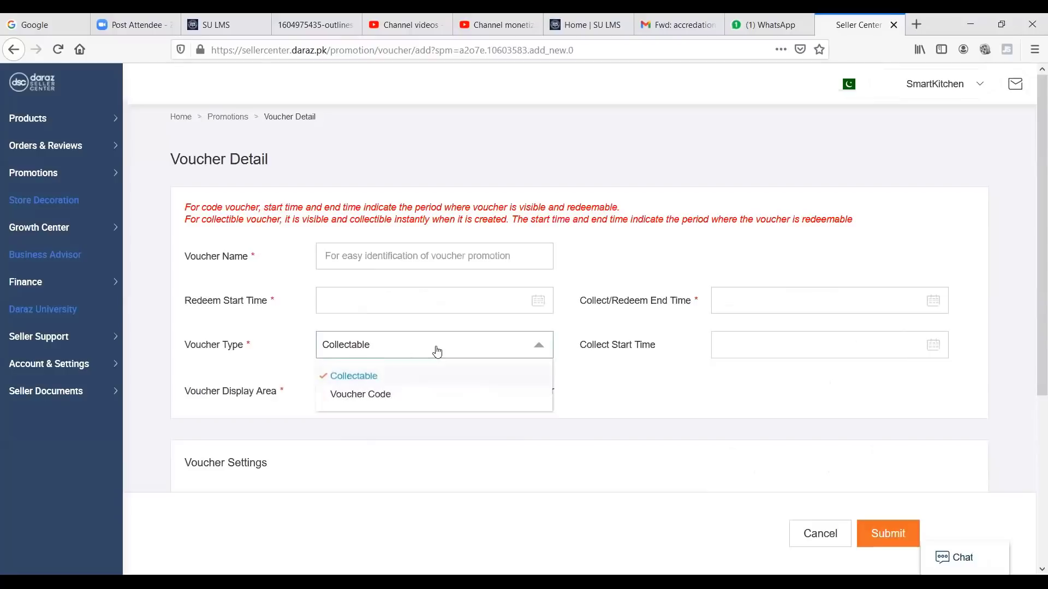
left_click(452, 399)
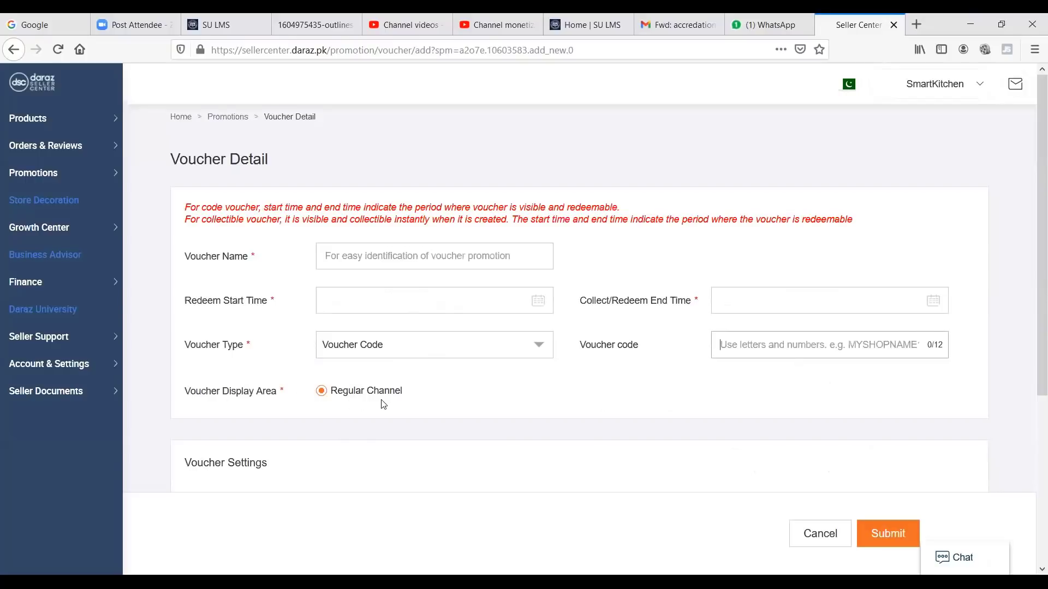
Step: Look through the voucher settings, including the discount value field and the options for what the voucher applies to
scroll(383, 404, "down", 5)
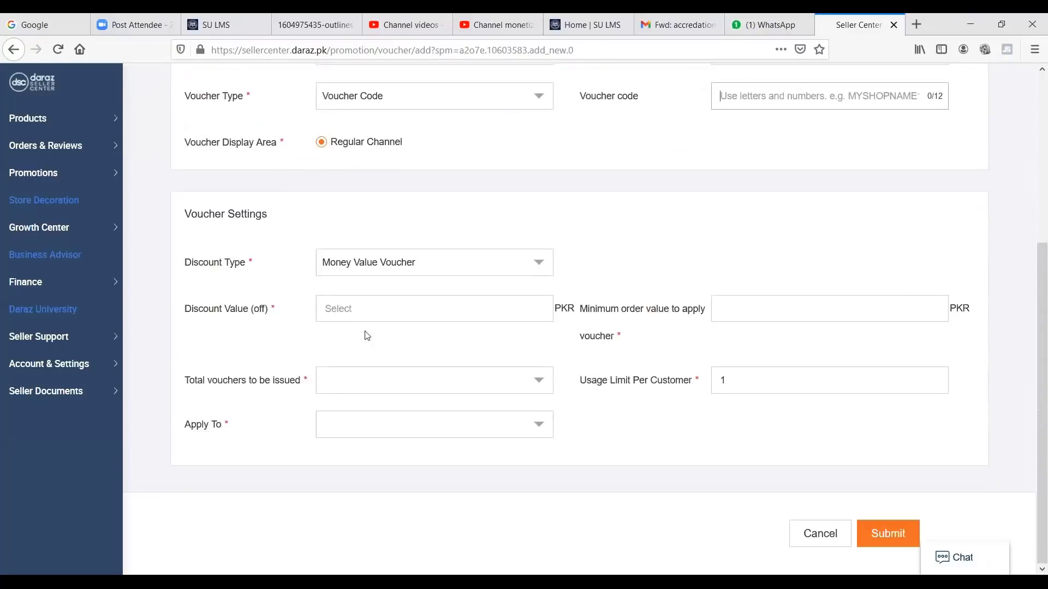
left_click(385, 308)
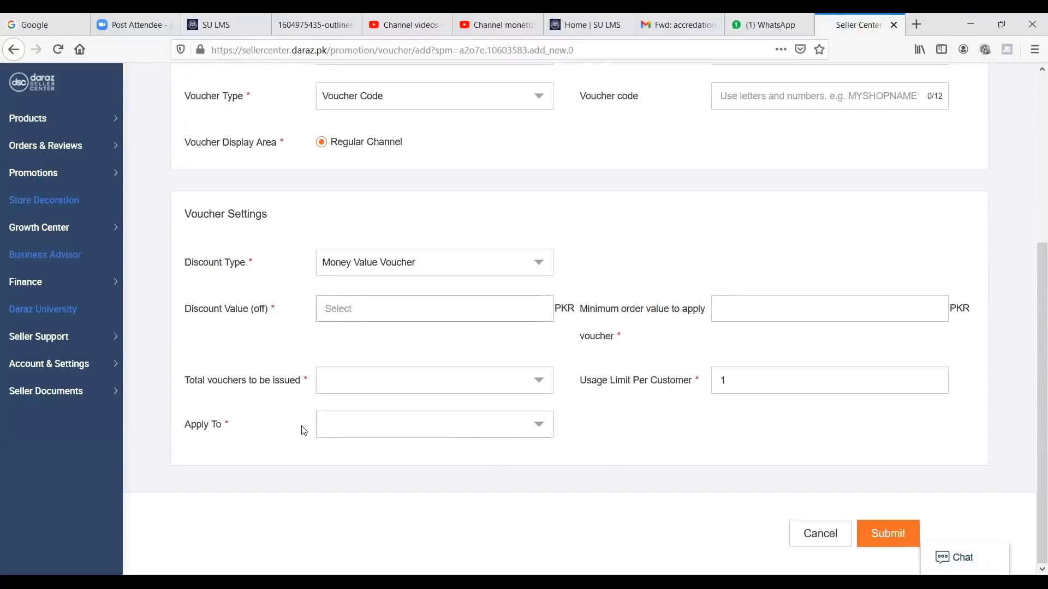
scroll(508, 381, "up", 5)
scroll(507, 382, "down", 5)
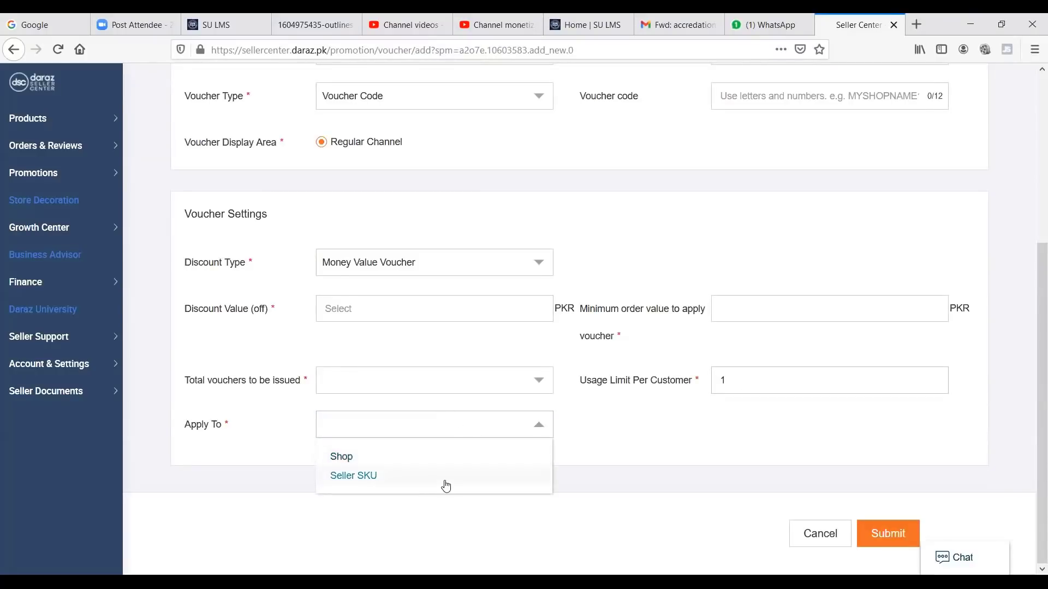
left_click(445, 324)
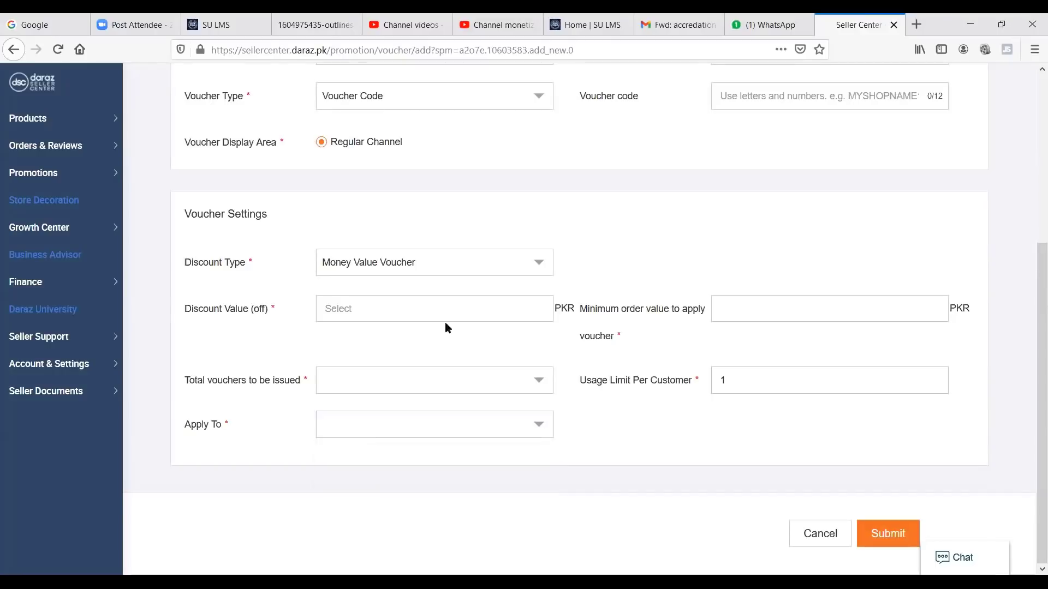
scroll(198, 365, "up", 5)
scroll(198, 367, "down", 5)
Step: Go to the Free Shipping promotions
mouse_move(73, 173)
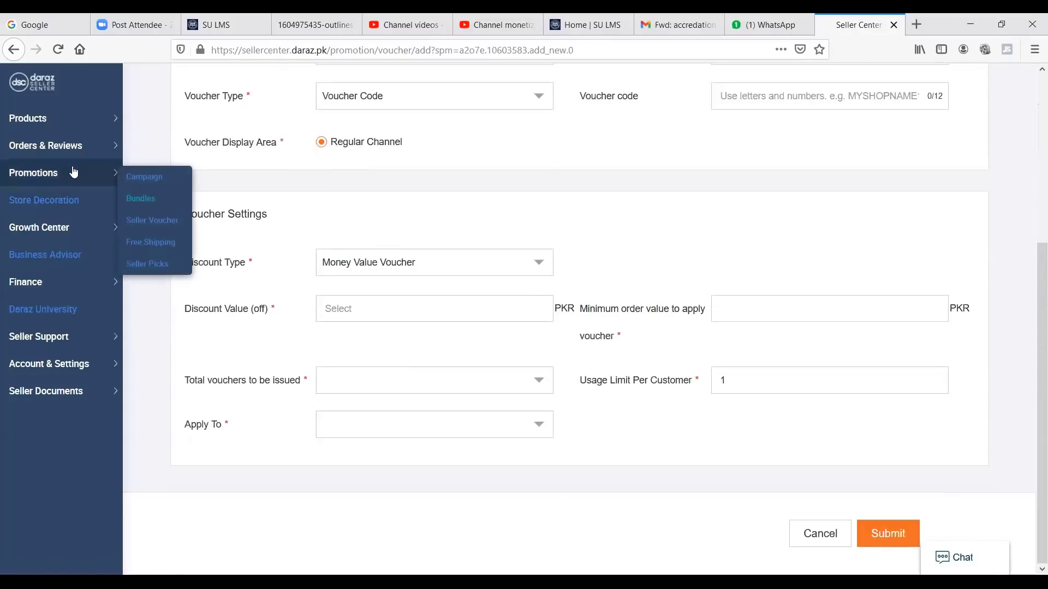
left_click(151, 242)
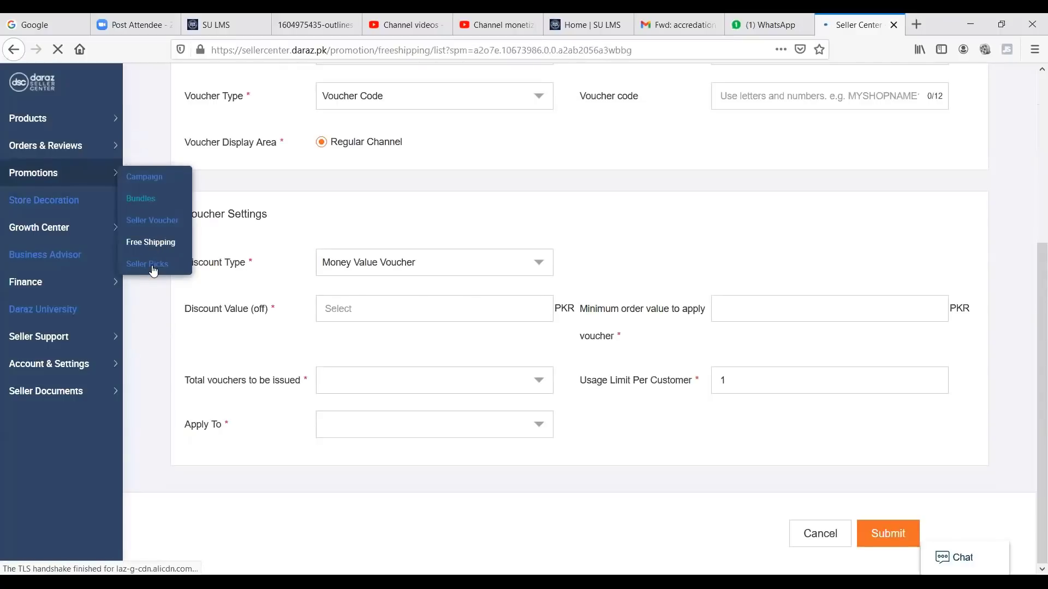